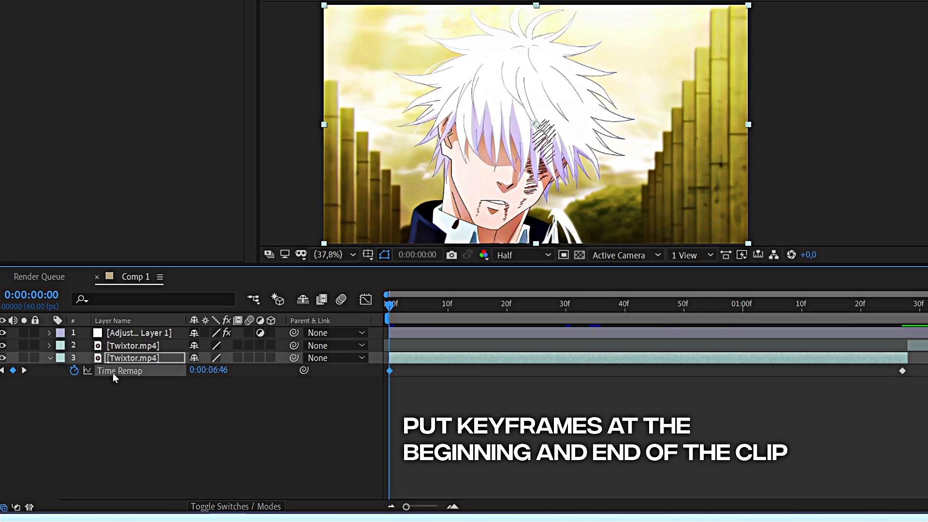
# Shorten the bottom Twixtor.mp4 clip, with its last Time Remap keyframe at frame 35, and bring the following clip's start to its new end.
pyautogui.click(594, 306)
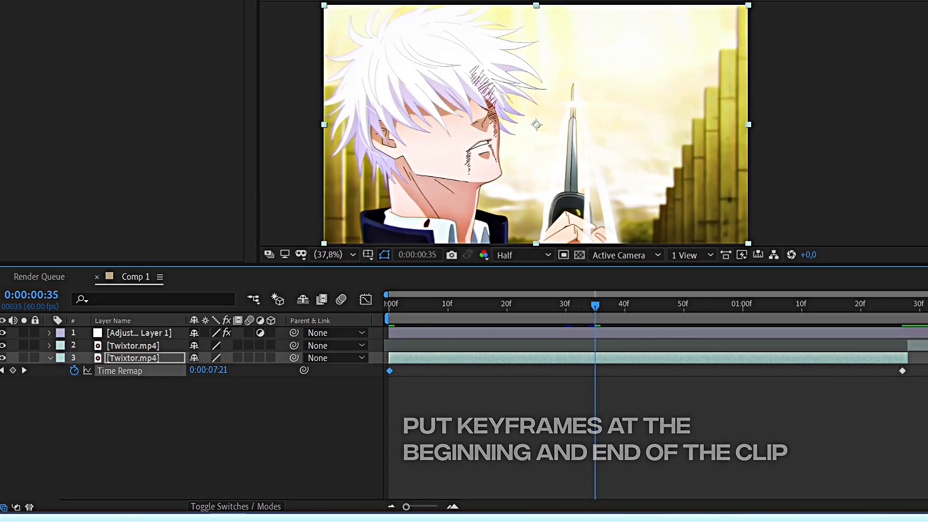
pyautogui.moveTo(901, 370); pyautogui.dragTo(598, 375)
pyautogui.moveTo(908, 359); pyautogui.dragTo(607, 361)
pyautogui.moveTo(595, 303); pyautogui.dragTo(595, 308)
pyautogui.moveTo(909, 345); pyautogui.dragTo(602, 345)
pyautogui.press('Home')
pyautogui.moveTo(405, 506); pyautogui.dragTo(420, 506)
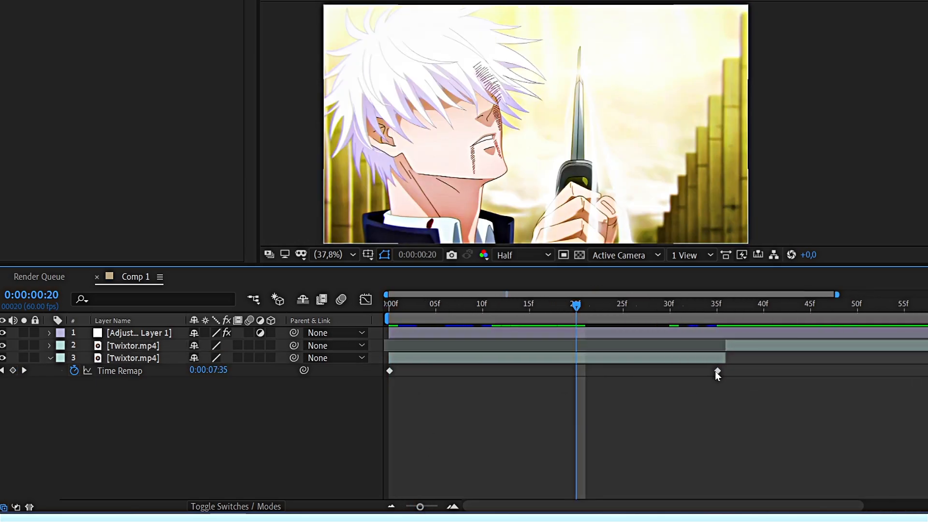
# Move the bottom clip's last Time Remap keyframe to frame 20 and trim the clip to end at frame 21.
pyautogui.moveTo(717, 370); pyautogui.dragTo(577, 370)
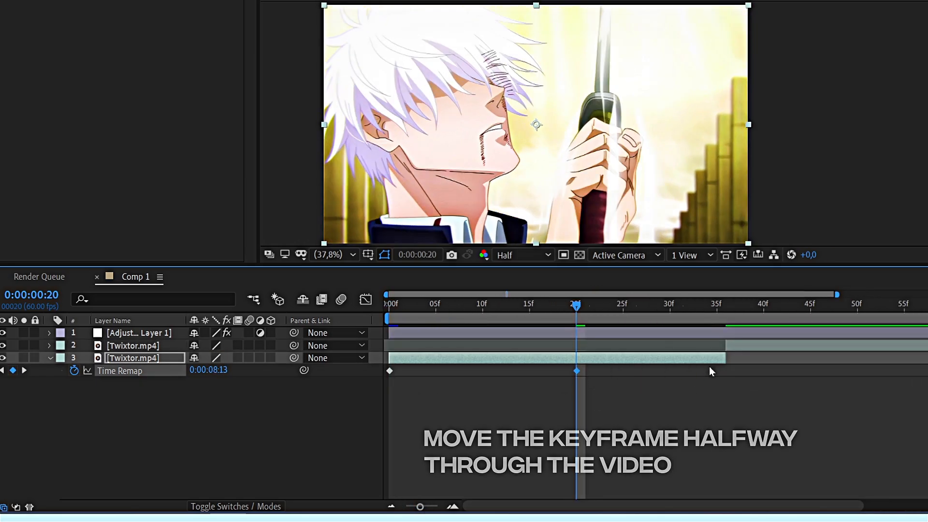
pyautogui.moveTo(724, 358); pyautogui.dragTo(588, 379)
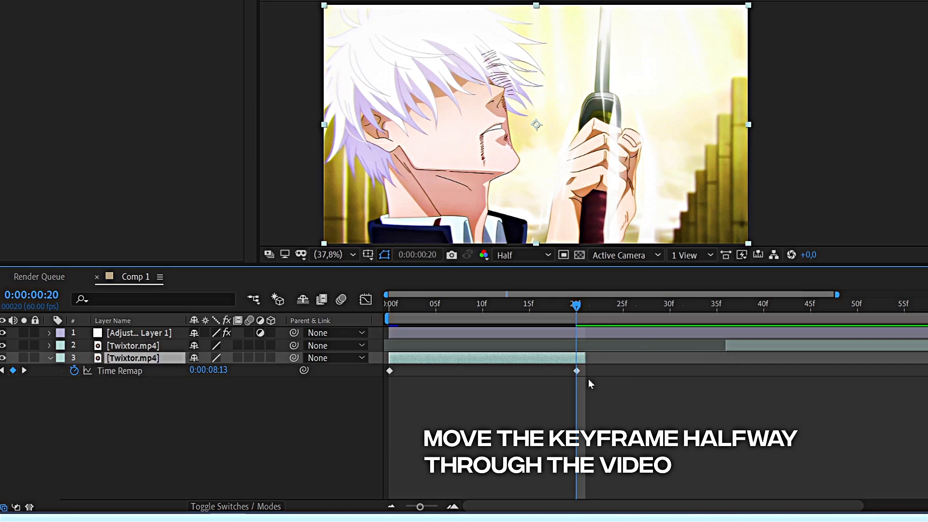
pyautogui.click(540, 386)
pyautogui.click(536, 361)
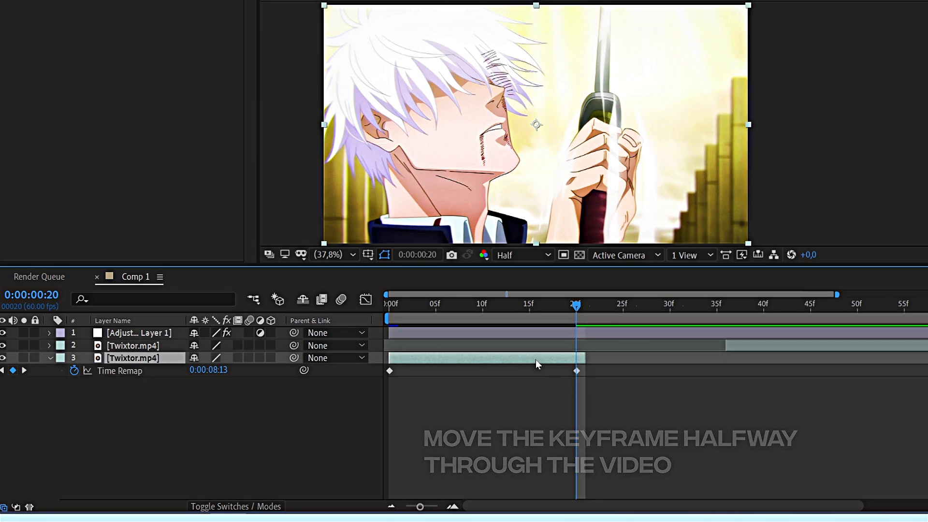
# Duplicate the trimmed clip, place the copy right after it starting at frame 21, and time-reverse the copy.
pyautogui.hotkey('ctrl', 'd')
pyautogui.moveTo(528, 362); pyautogui.dragTo(721, 357)
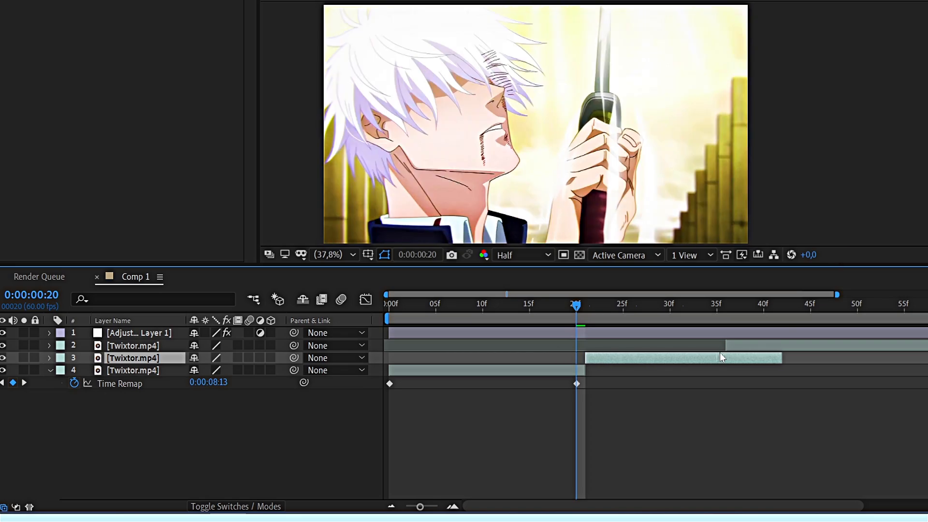
pyautogui.click(583, 307)
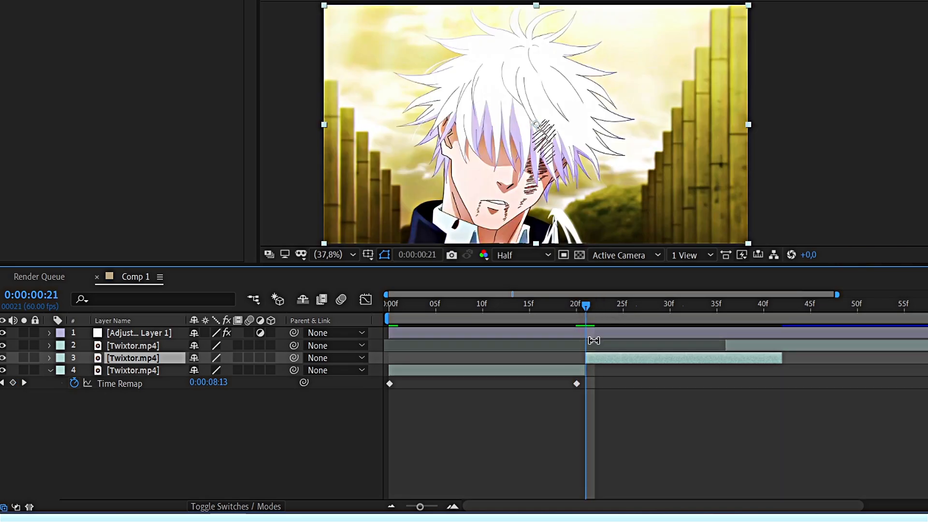
pyautogui.rightClick(601, 363)
pyautogui.moveTo(638, 85)
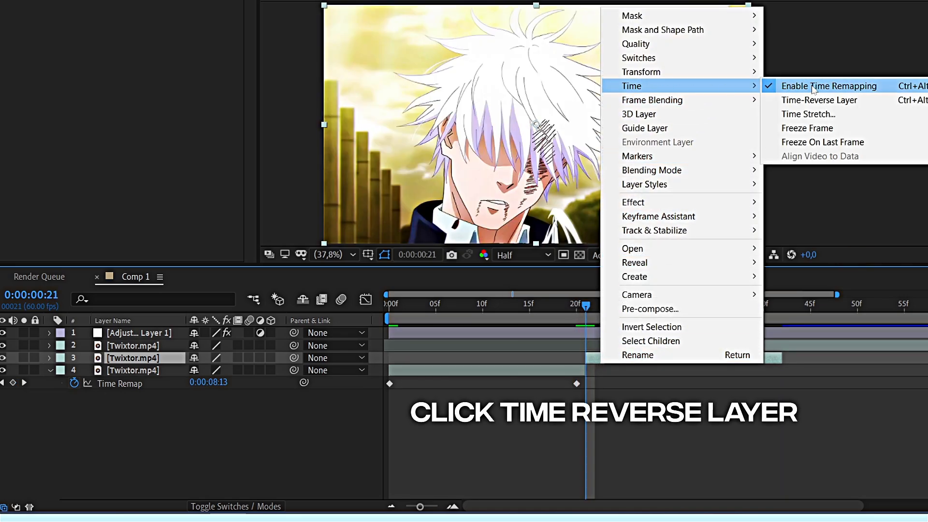
pyautogui.click(817, 99)
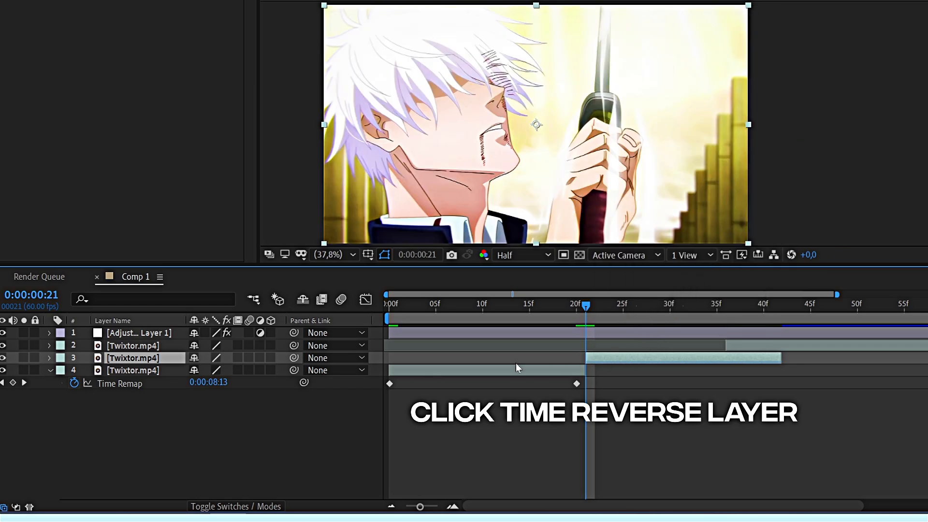
# Move the reversed clip's Time Remap keyframes to frames 21 and 35 and trim its end to meet the next clip at frame 36.
pyautogui.press('u')
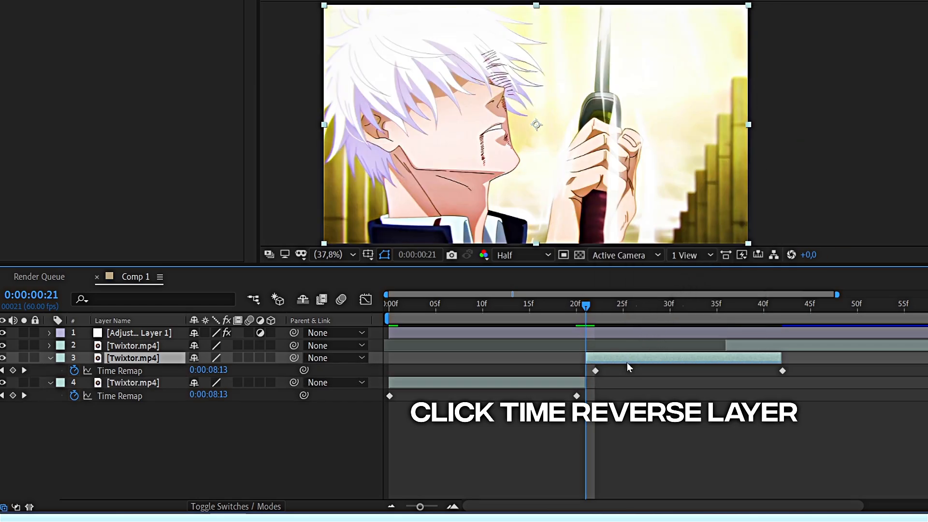
pyautogui.click(596, 371)
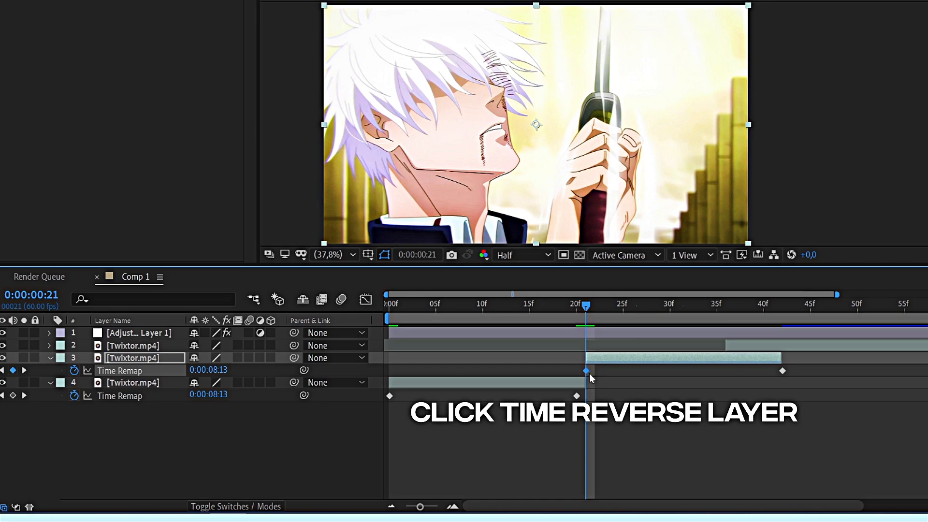
pyautogui.moveTo(775, 373); pyautogui.dragTo(722, 377)
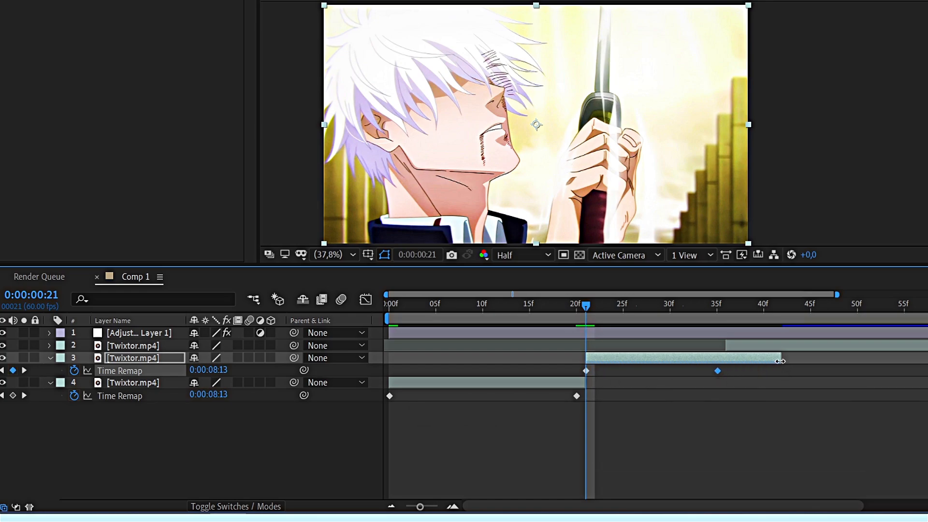
pyautogui.moveTo(780, 363); pyautogui.dragTo(734, 366)
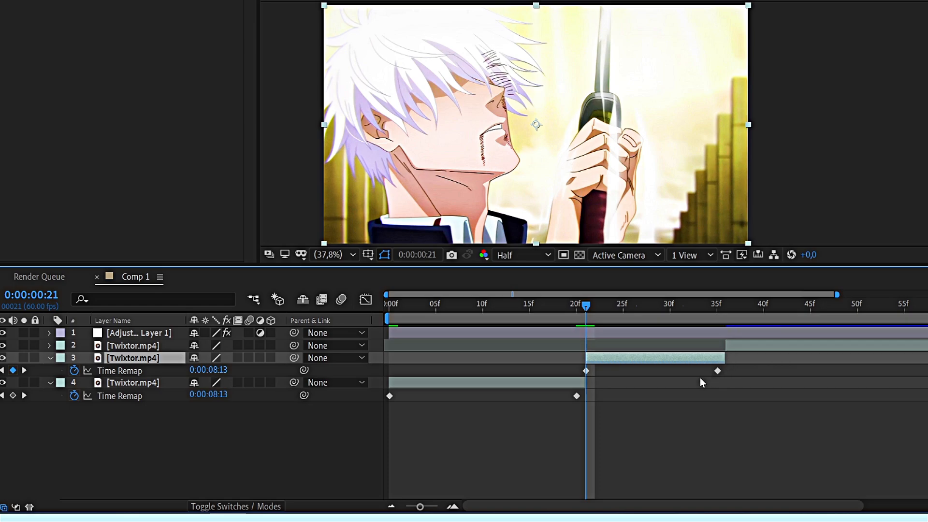
# Easy-ease the bottom clip's two Time Remap keyframes and pull the first keyframe's curve handle up steeply for a fast start that slows down.
pyautogui.moveTo(599, 383); pyautogui.dragTo(377, 400)
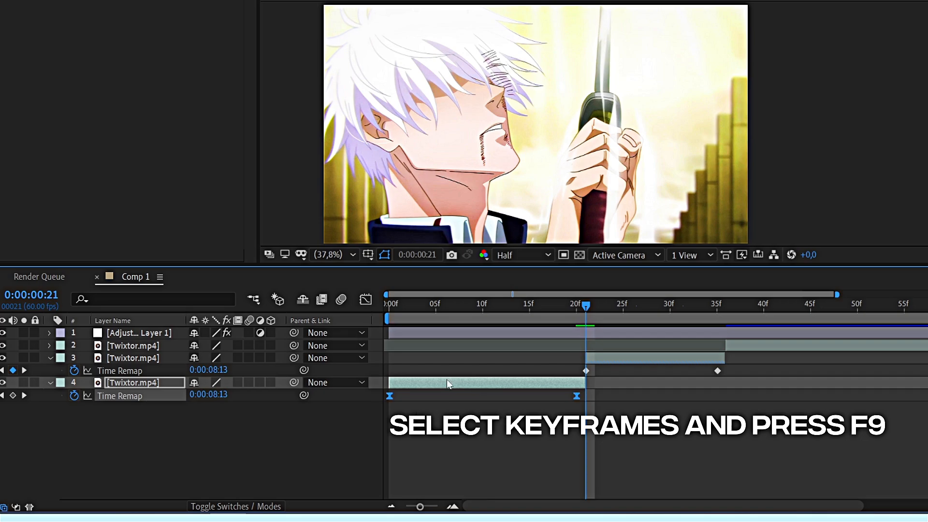
pyautogui.click(365, 299)
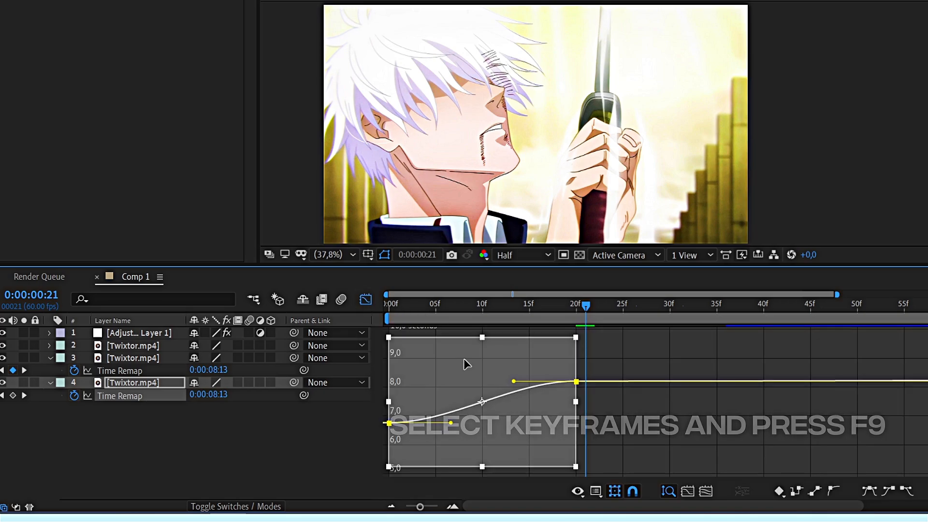
pyautogui.click(644, 441)
pyautogui.click(388, 467)
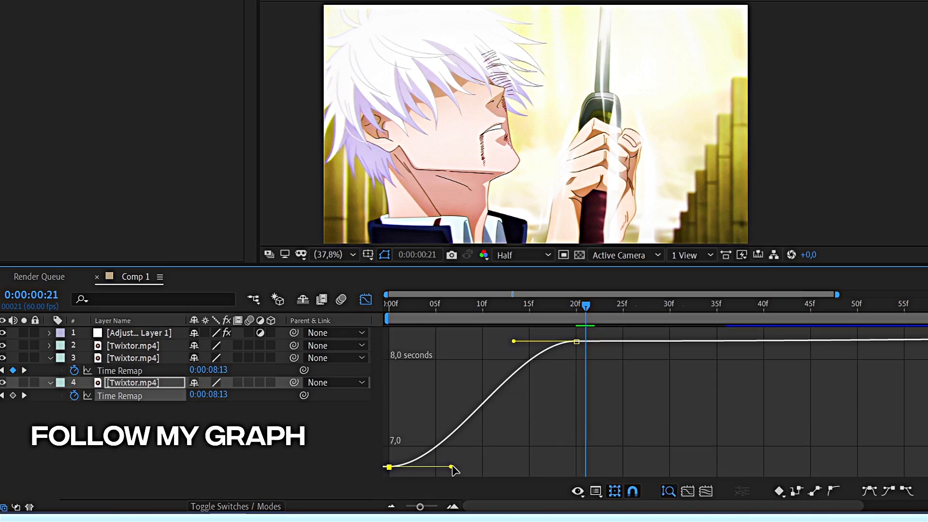
pyautogui.moveTo(452, 467); pyautogui.dragTo(402, 406)
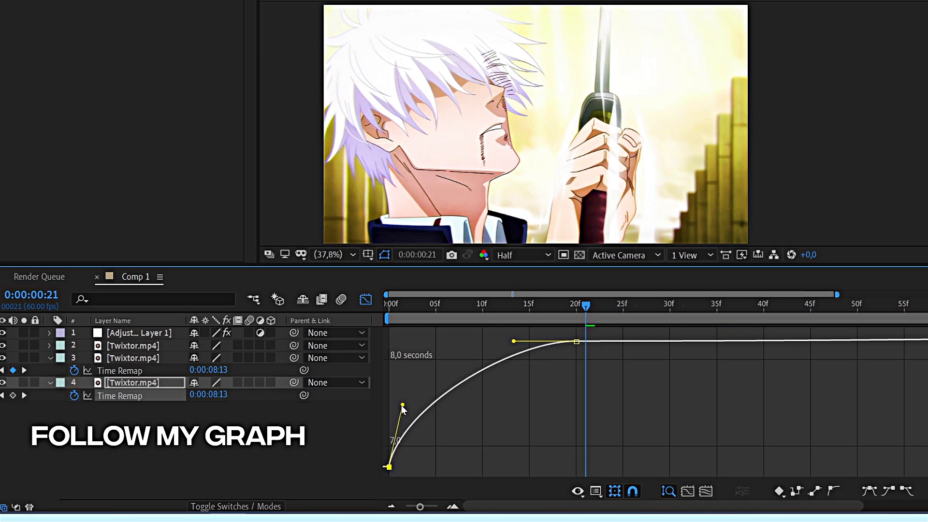
pyautogui.moveTo(493, 308); pyautogui.dragTo(397, 319)
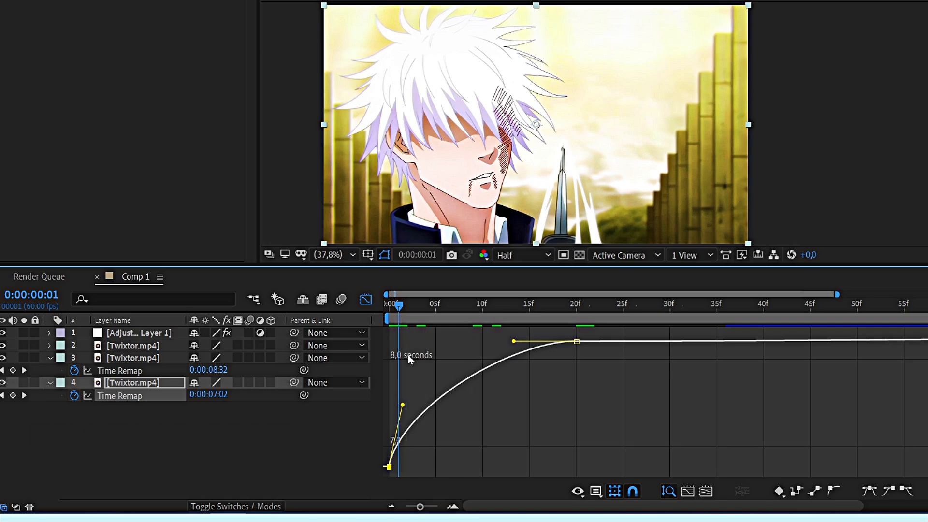
pyautogui.moveTo(403, 408); pyautogui.dragTo(409, 408)
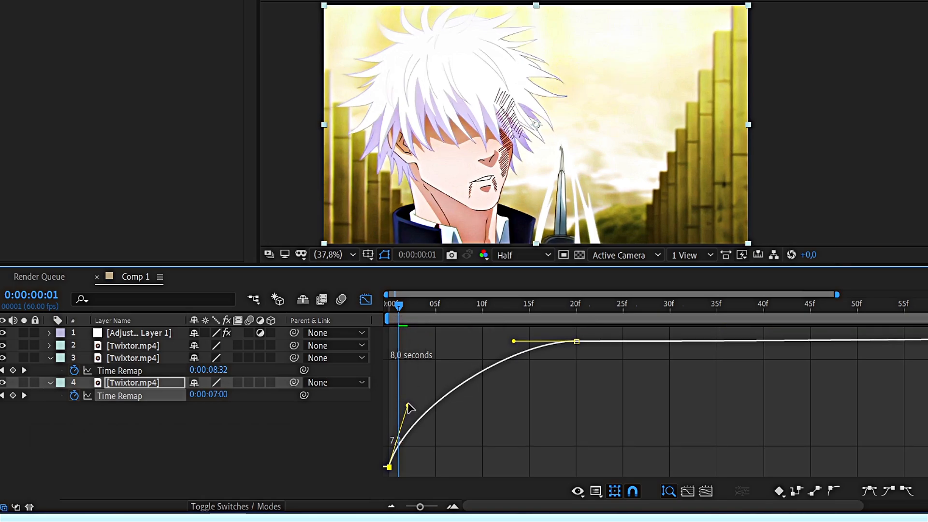
# Leave the graph view and preview the retimed clip from the start of the composition.
pyautogui.click(370, 305)
pyautogui.press('space')
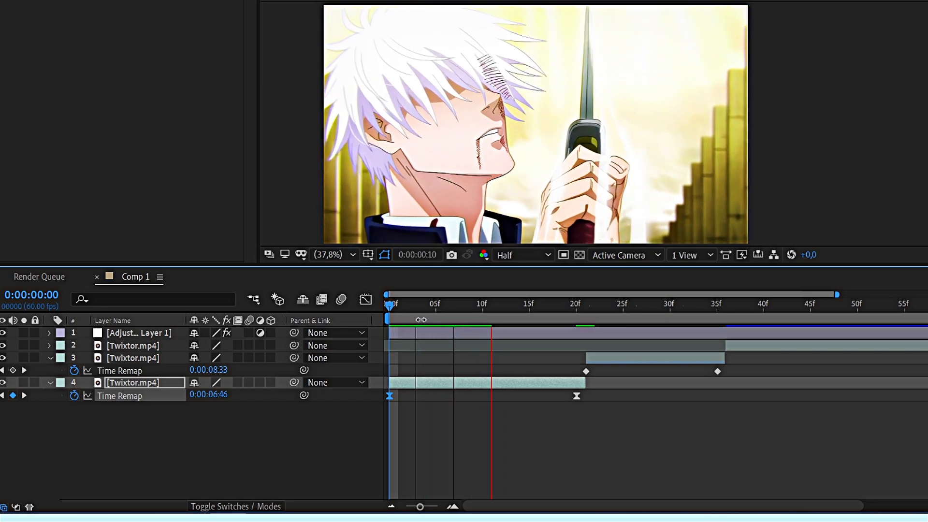
pyautogui.press('space')
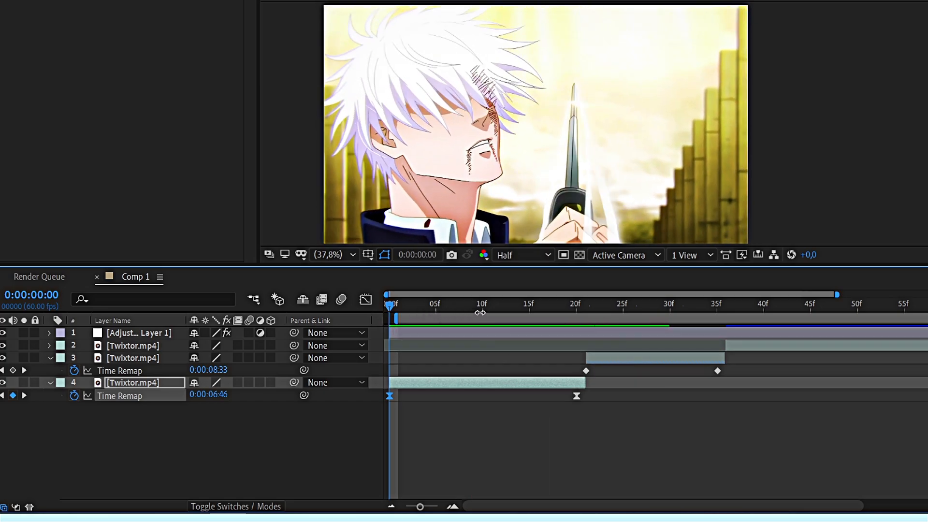
# Apply Easy Ease to both Time Remap keyframes of the reversed clip.
pyautogui.moveTo(433, 315); pyautogui.dragTo(594, 304)
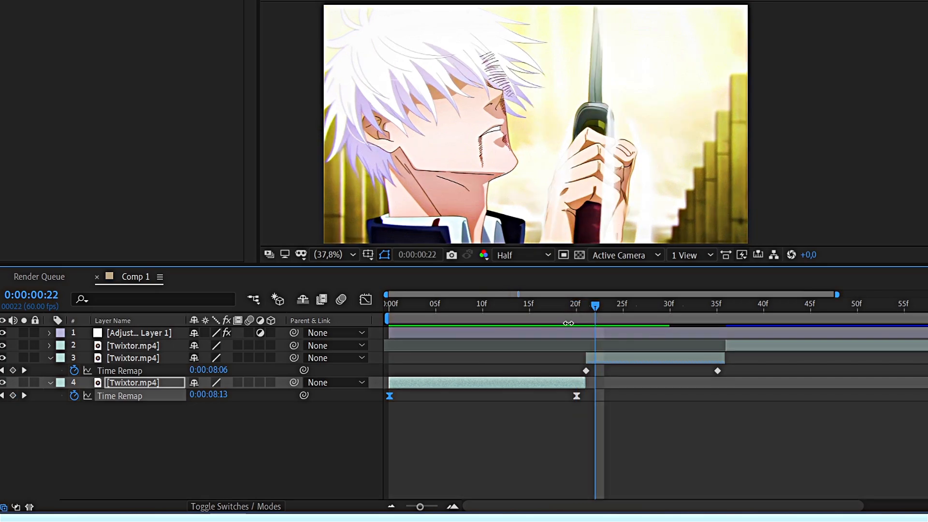
pyautogui.click(587, 370)
pyautogui.moveTo(560, 366); pyautogui.dragTo(732, 378)
pyautogui.press('F9')
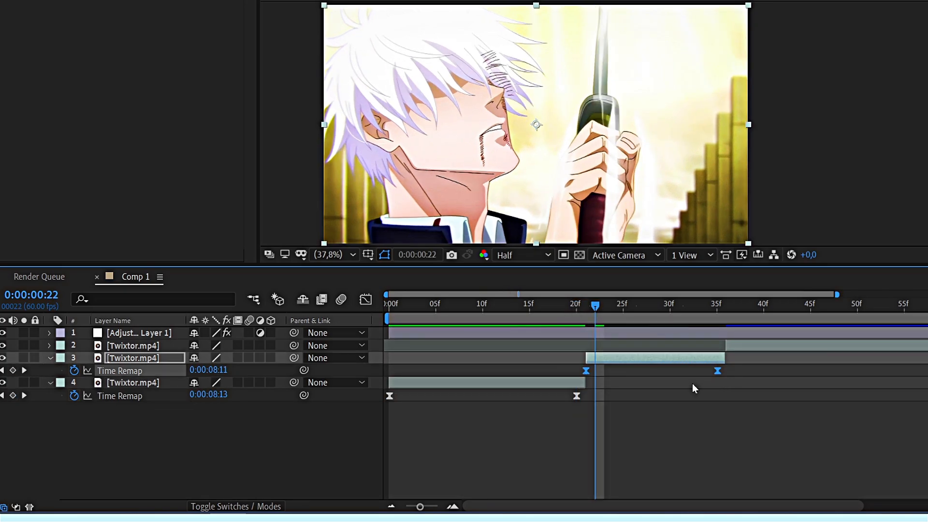
# Shape the reversed clip's Time Remap curve with a longer flat starting handle and a steep ending handle, so it starts slowly and speeds up.
pyautogui.click(368, 300)
pyautogui.click(586, 338)
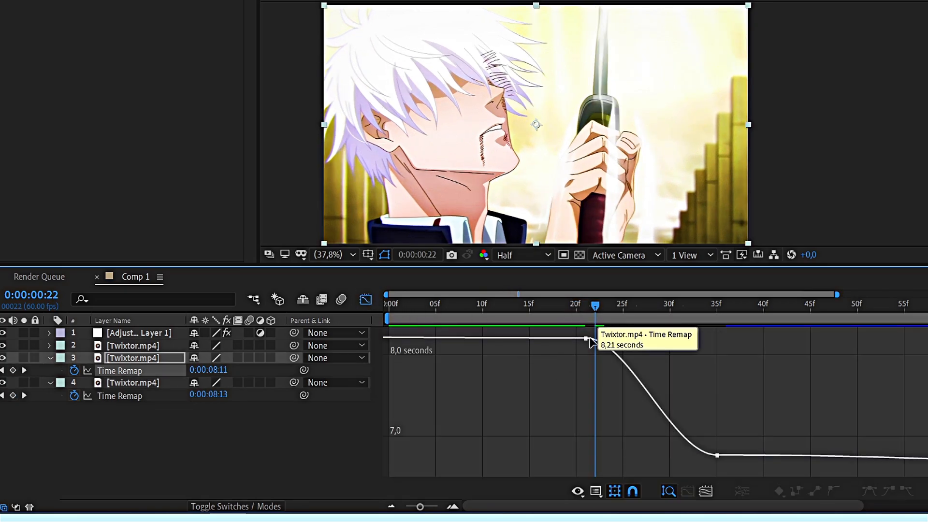
pyautogui.moveTo(670, 456); pyautogui.dragTo(703, 416)
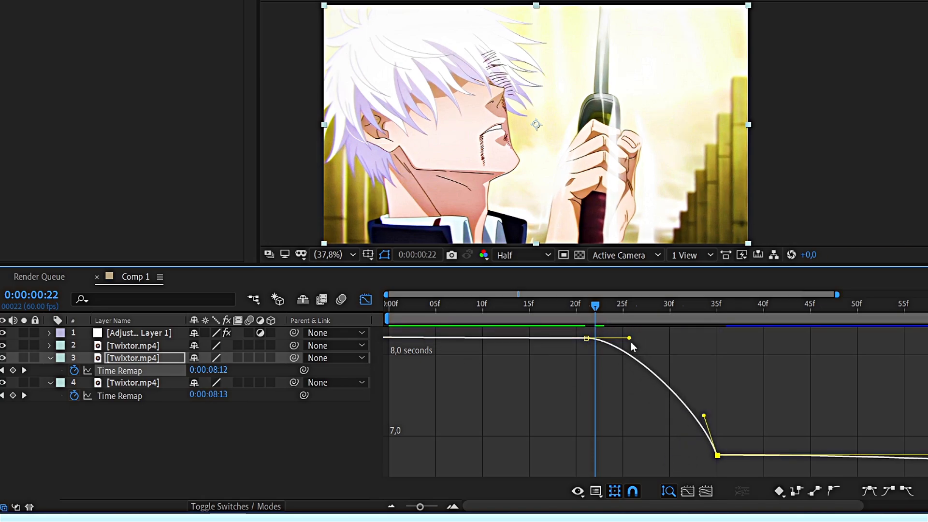
pyautogui.moveTo(626, 341); pyautogui.dragTo(642, 344)
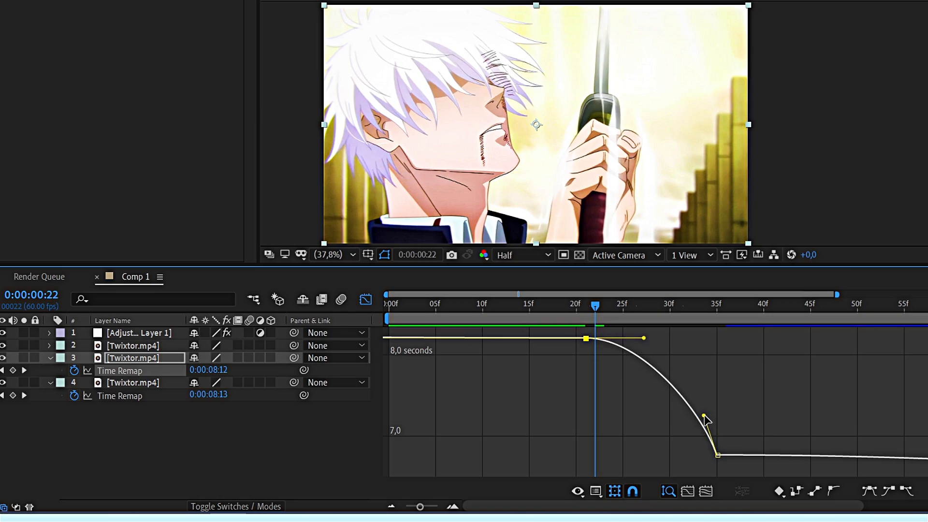
pyautogui.moveTo(704, 415); pyautogui.dragTo(700, 416)
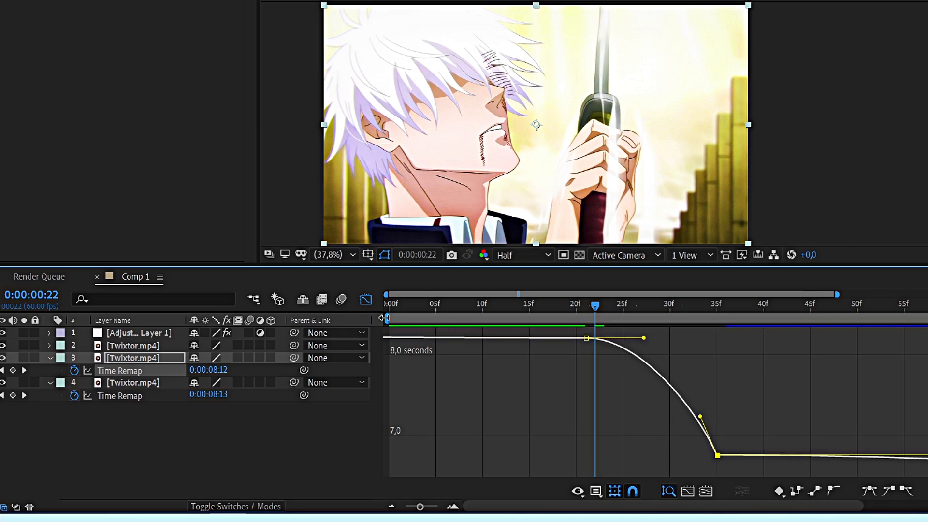
pyautogui.click(366, 300)
# Set the bottom clip's Scale to 52% at frame 0 and start keyframing it there.
pyautogui.moveTo(599, 309); pyautogui.dragTo(388, 340)
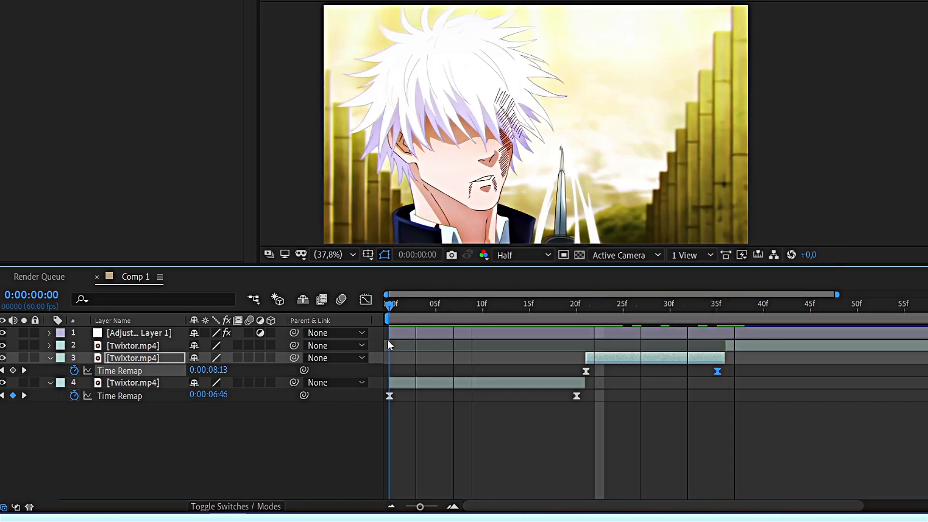
pyautogui.click(405, 381)
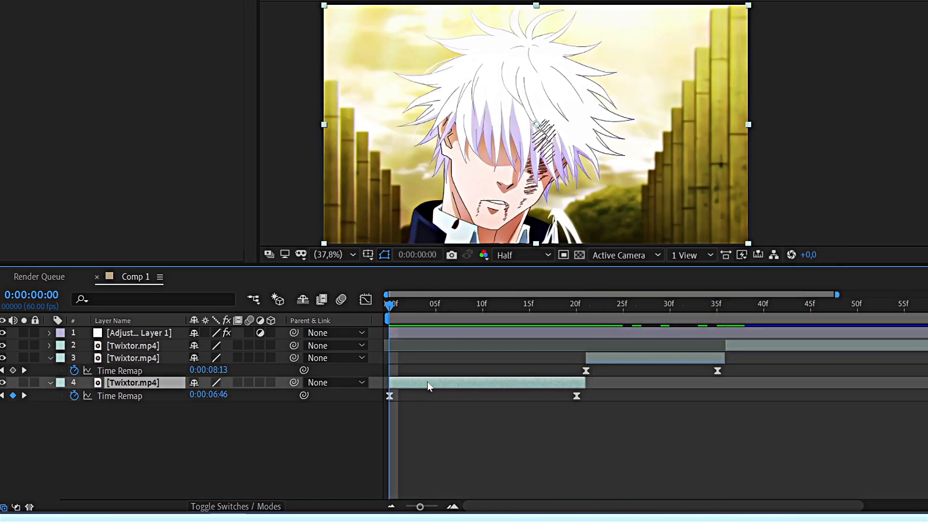
pyautogui.press('s')
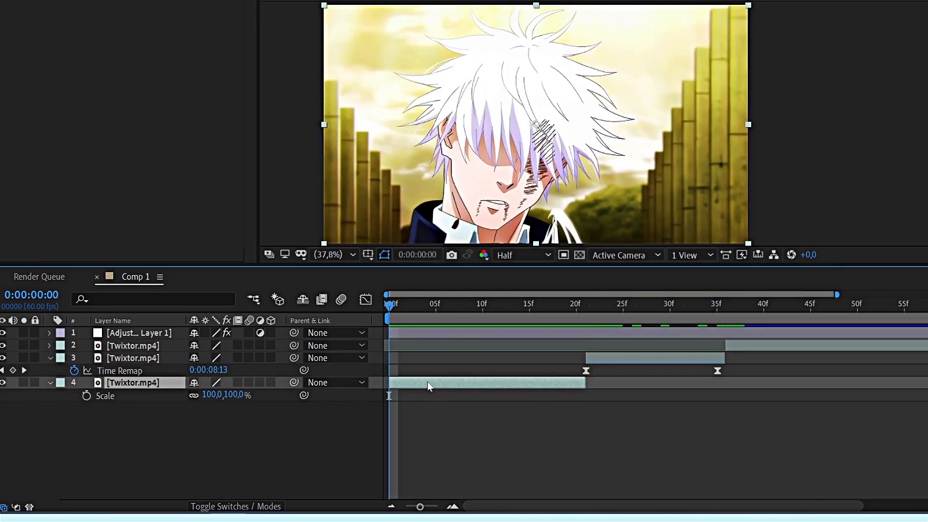
pyautogui.click(211, 395)
pyautogui.write('52')
pyautogui.press('Return')
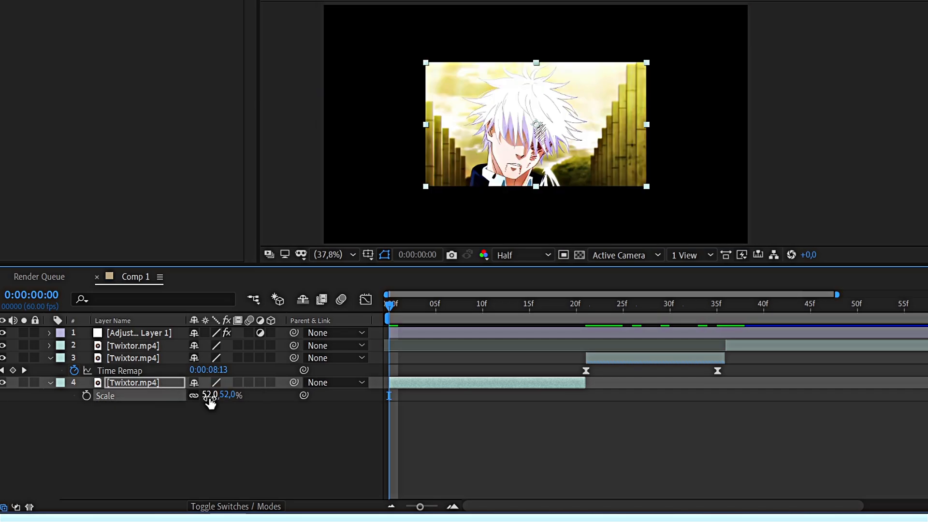
pyautogui.click(86, 396)
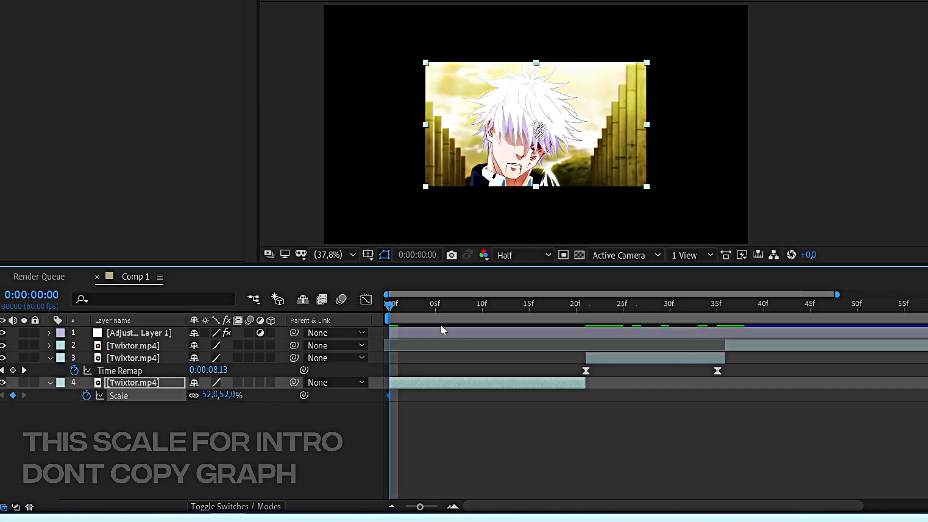
# Add a second Scale keyframe of 110% at frame 20 on the bottom clip.
pyautogui.moveTo(527, 307); pyautogui.dragTo(576, 305)
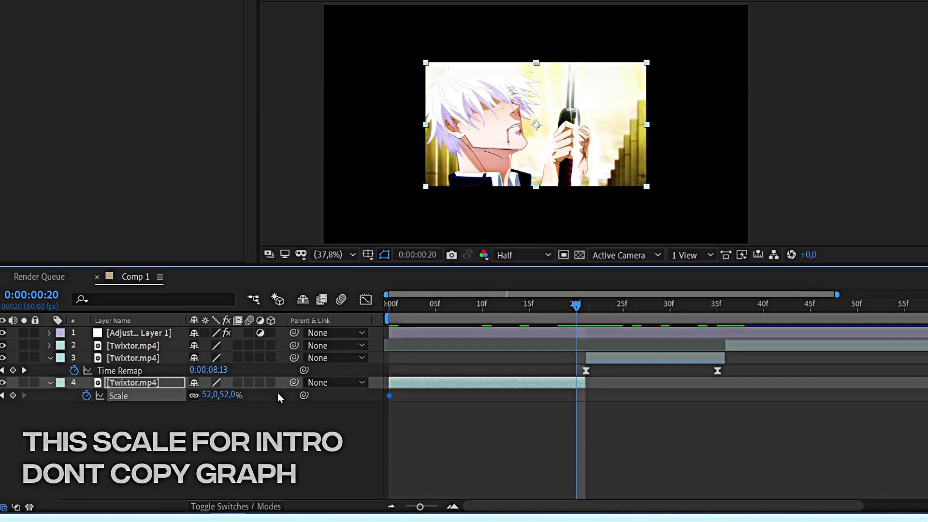
pyautogui.click(207, 394)
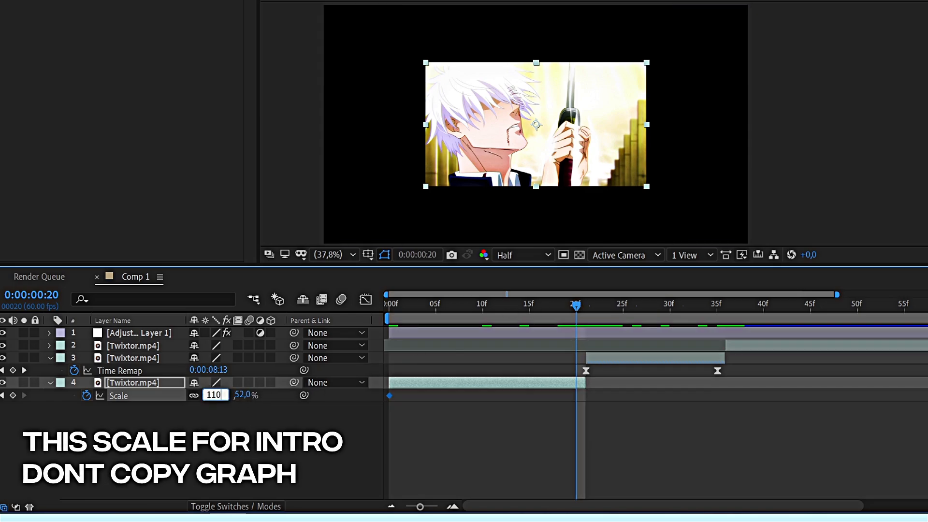
pyautogui.press('Return')
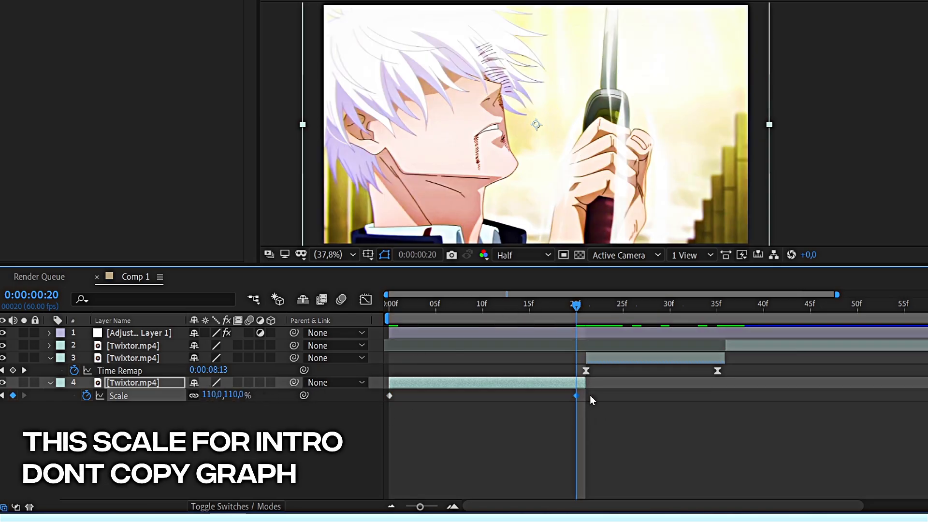
# Ease both Scale keyframes of the bottom clip and shape the curve with a steep start and a long flat ending handle.
pyautogui.moveTo(590, 398); pyautogui.dragTo(387, 410)
pyautogui.click(371, 301)
pyautogui.click(390, 466)
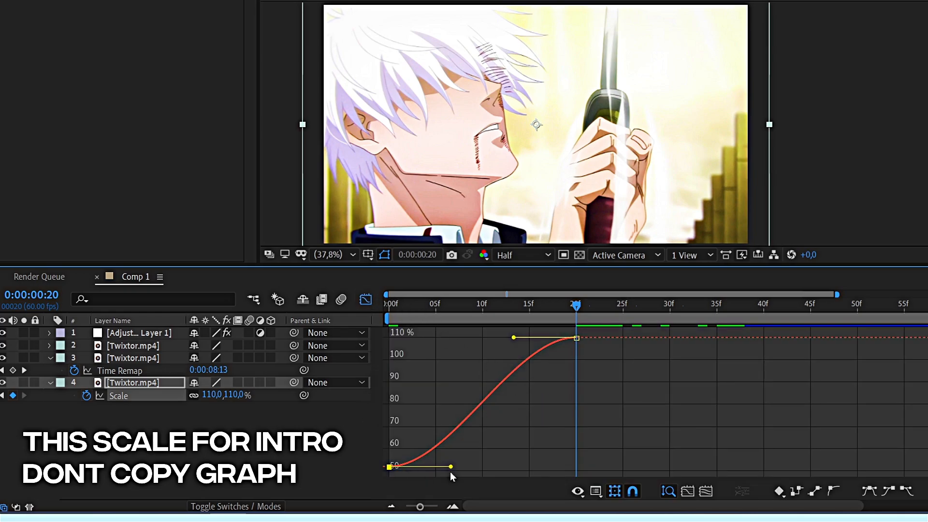
pyautogui.moveTo(452, 472); pyautogui.dragTo(394, 351)
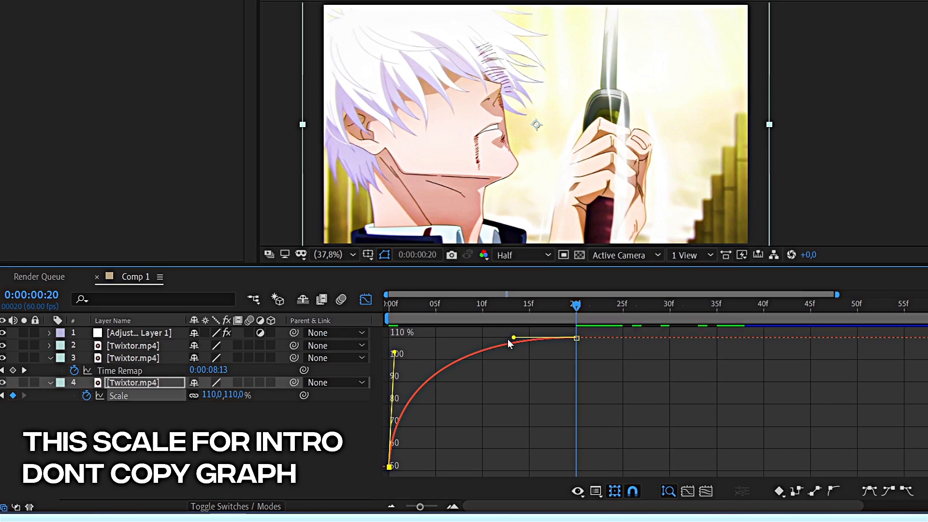
pyautogui.moveTo(513, 341); pyautogui.dragTo(298, 328)
pyautogui.click(365, 300)
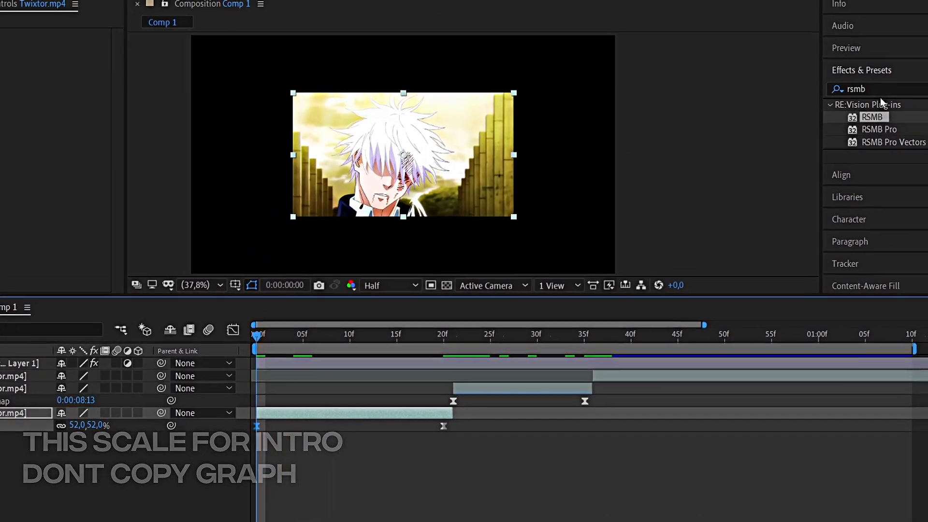
# Find the Motion Tile effect and apply it to the bottom clip.
pyautogui.click(927, 75)
pyautogui.doubleClick(867, 92)
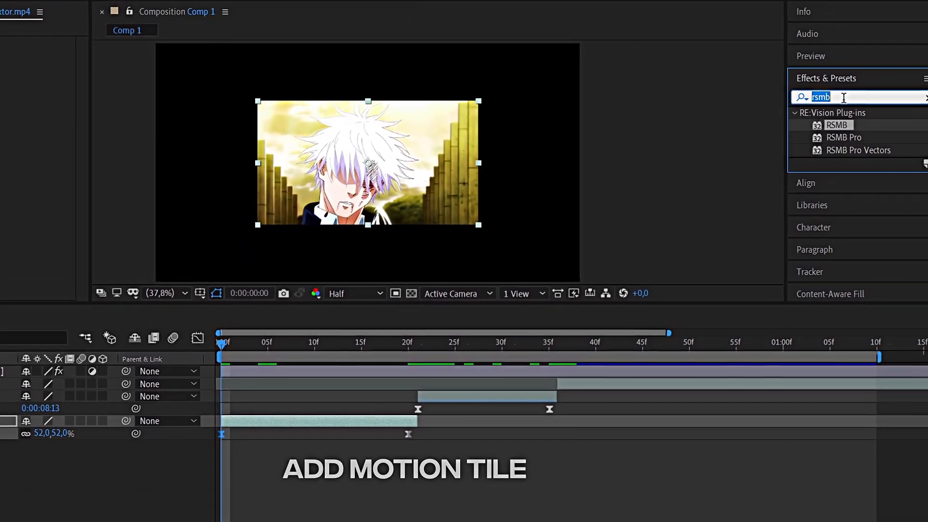
pyautogui.write('motion')
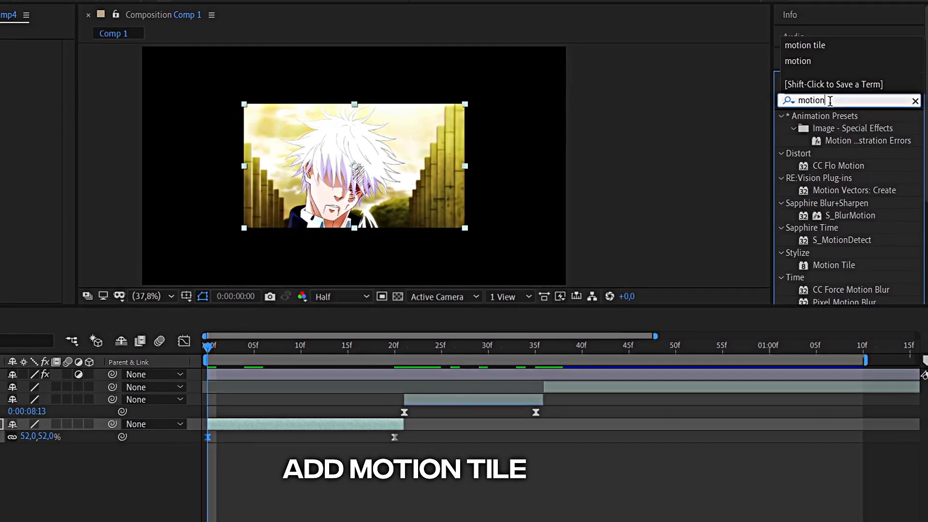
pyautogui.write(' tile')
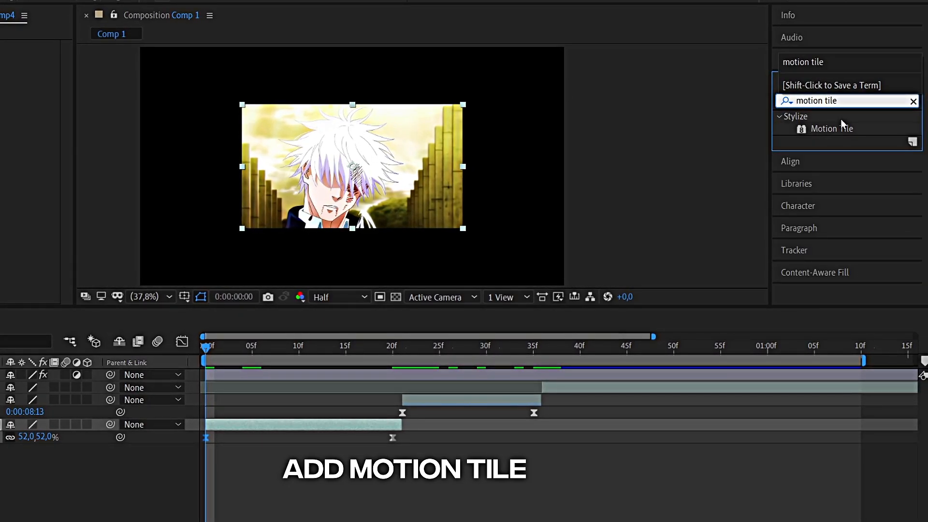
pyautogui.moveTo(831, 128); pyautogui.dragTo(332, 427)
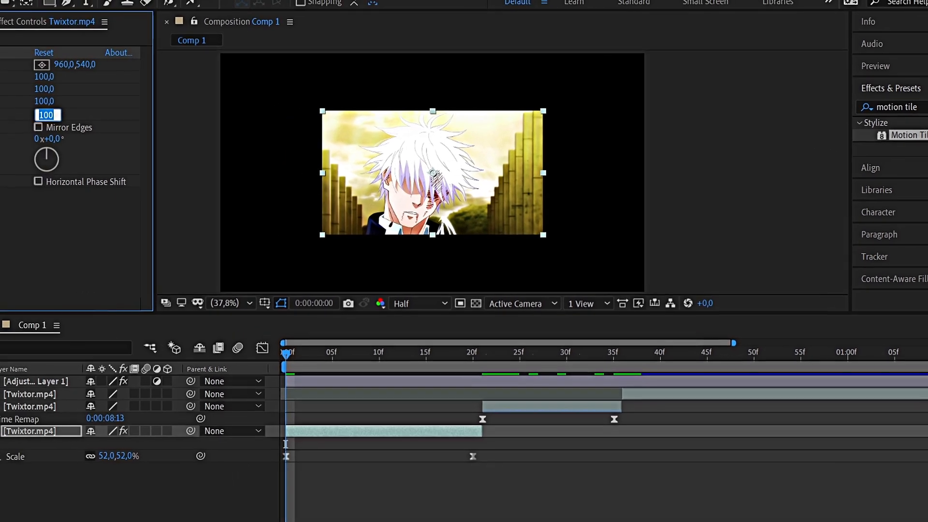
# Set Motion Tile's Output Width and Output Height to 200 with Mirror Edges on, and enable motion blur for the bottom clip.
pyautogui.click(113, 114)
pyautogui.write('200')
pyautogui.press('Return')
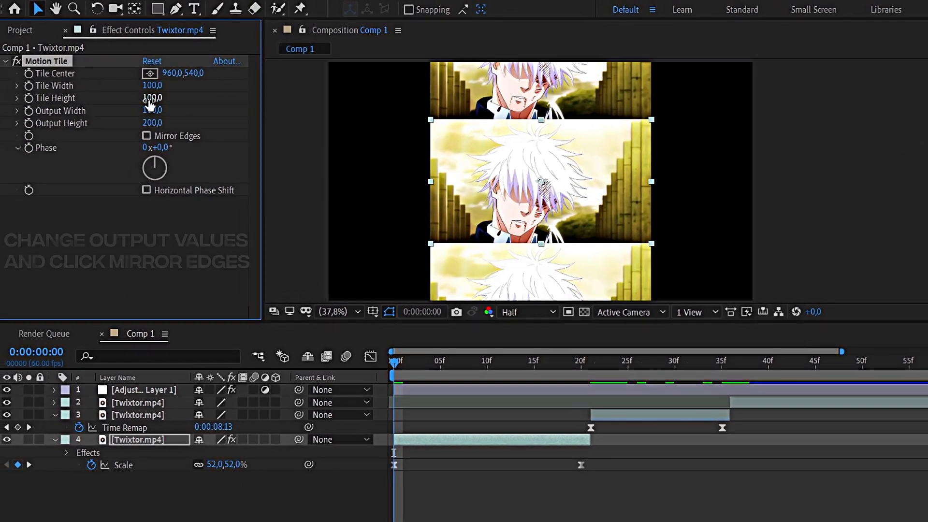
pyautogui.click(151, 109)
pyautogui.press('Return')
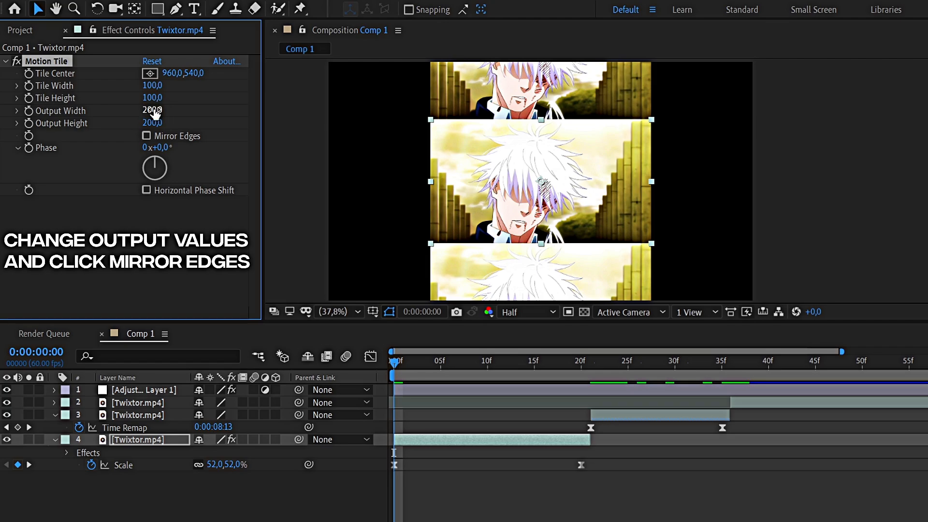
pyautogui.click(168, 137)
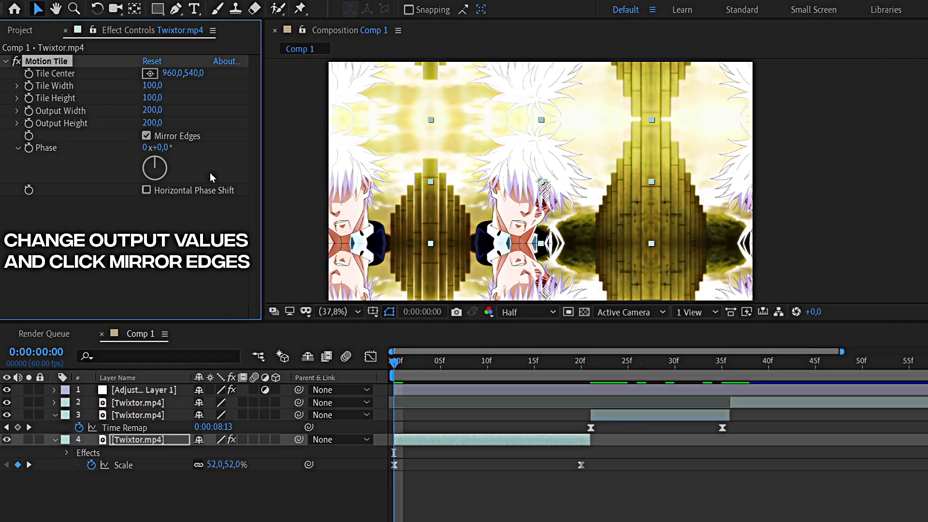
pyautogui.click(253, 438)
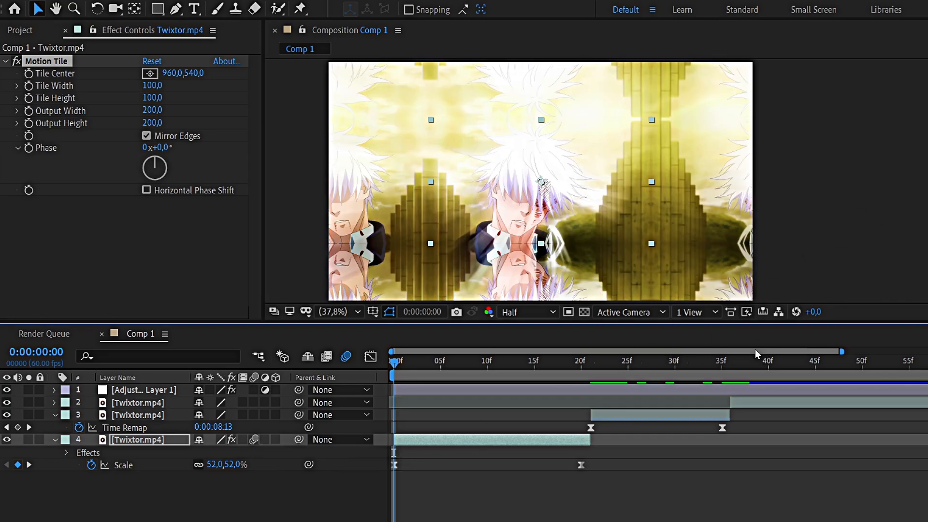
# Apply Motion Tile to the reversed clip on layer 3 and collapse the effect's settings.
pyautogui.click(620, 416)
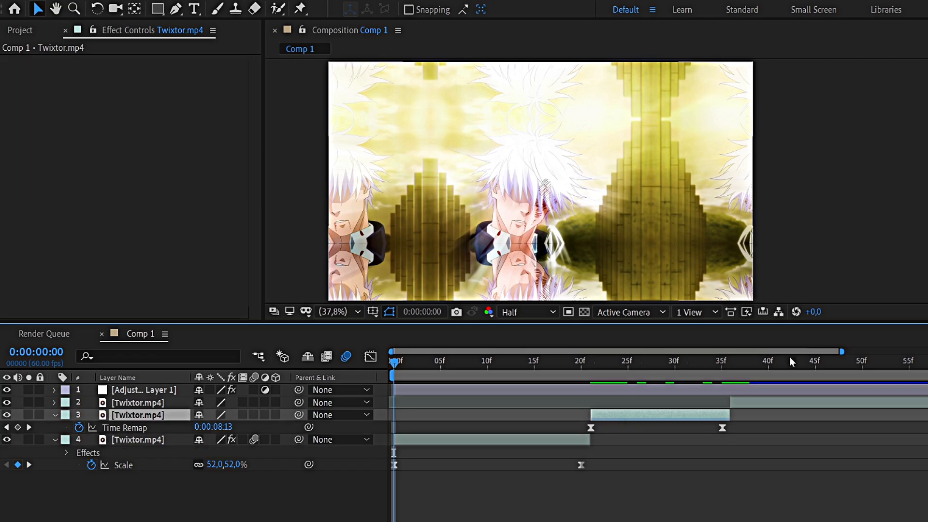
pyautogui.moveTo(620, 416); pyautogui.dragTo(691, 419)
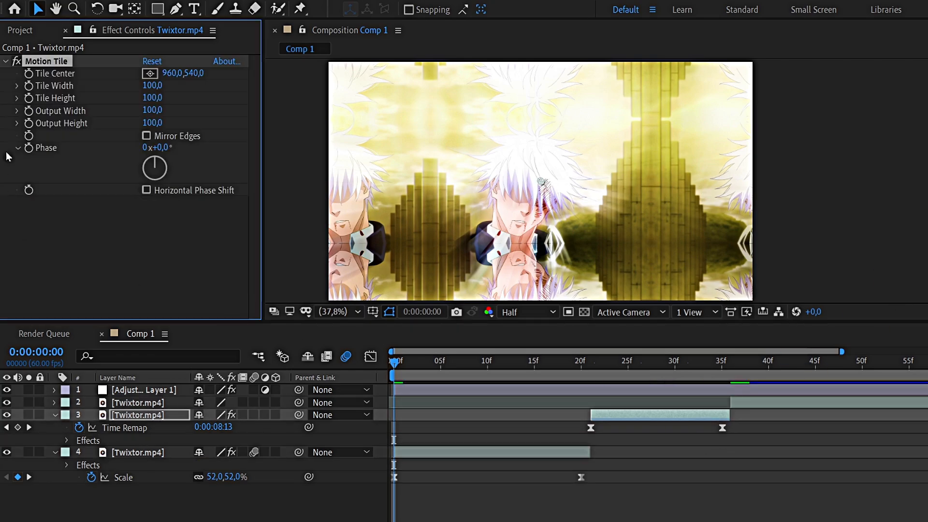
pyautogui.click(153, 125)
pyautogui.click(6, 61)
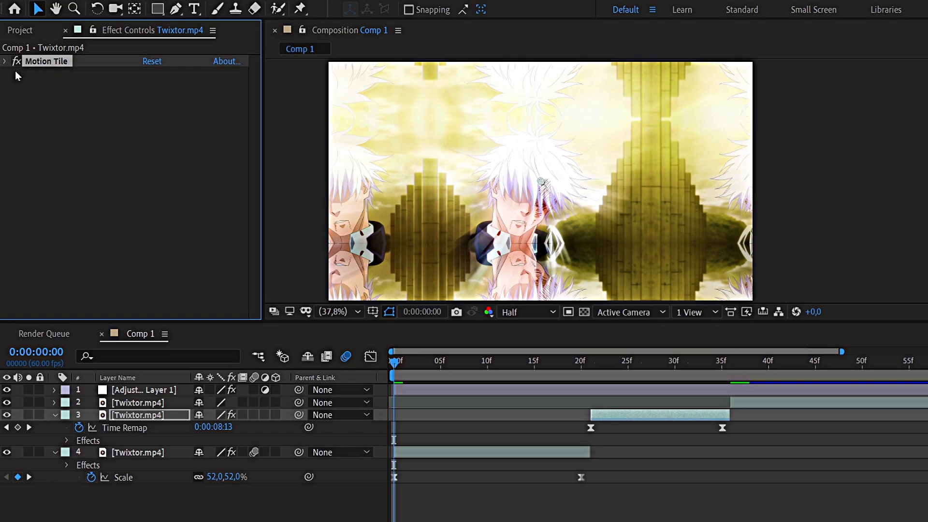
pyautogui.click(439, 442)
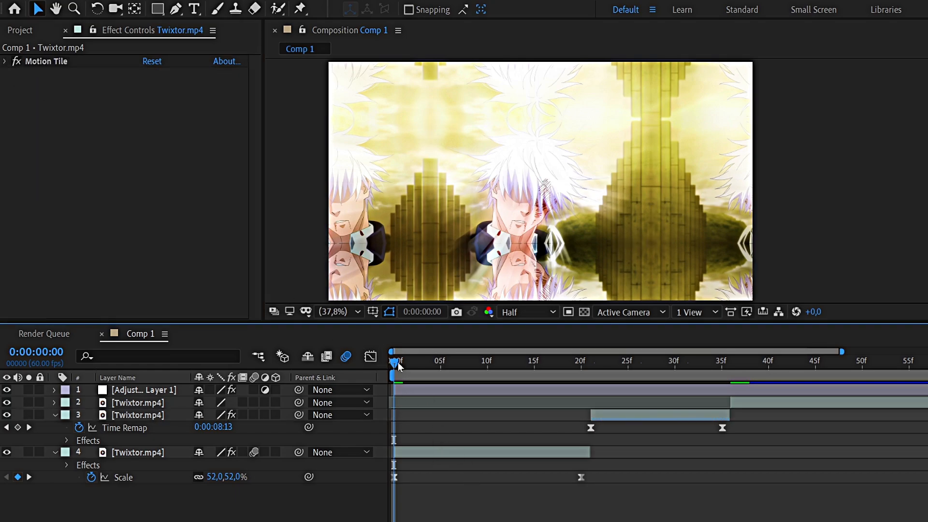
# Go to the start of the reversed clip at frame 21 and set its Scale to 110%.
pyautogui.moveTo(398, 366); pyautogui.dragTo(591, 366)
pyautogui.click(599, 418)
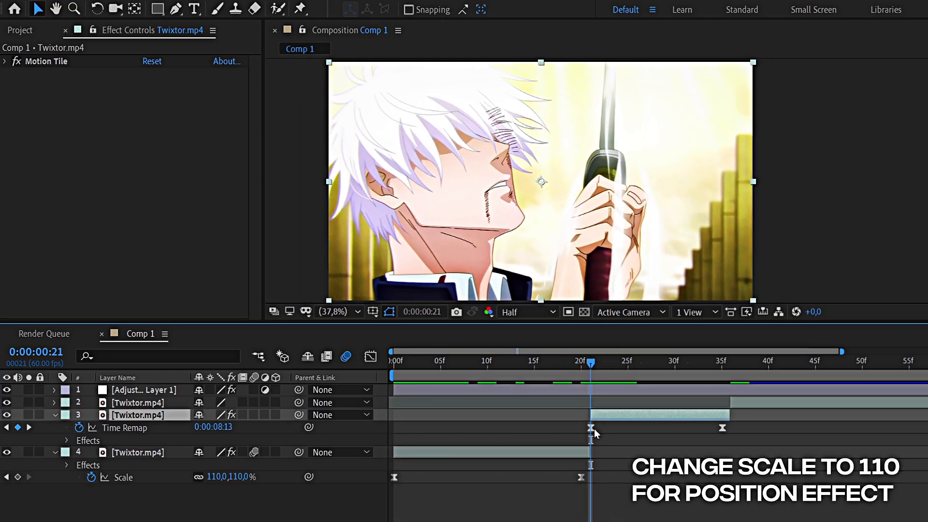
pyautogui.press('s')
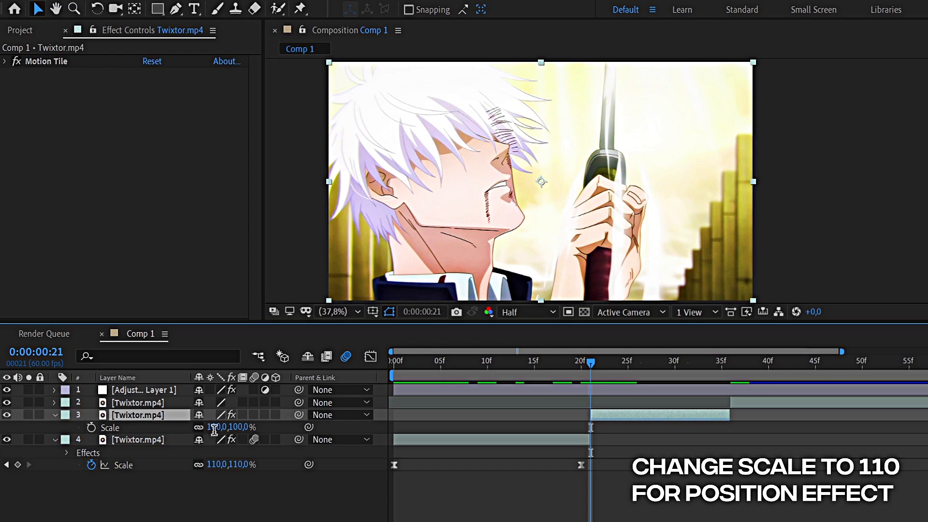
pyautogui.click(214, 427)
pyautogui.write('110')
pyautogui.press('Return')
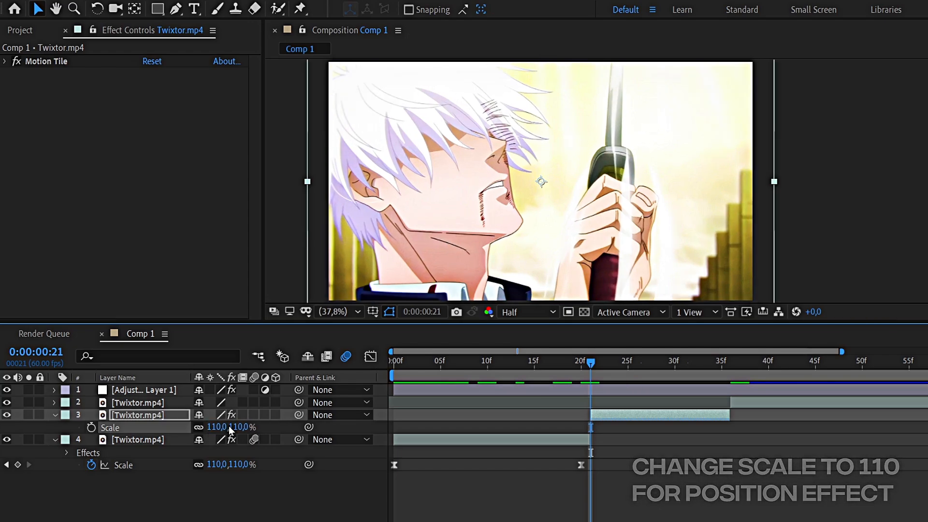
# Add a null object directly above the reversed clip and trim it to end at frame 36.
pyautogui.moveTo(592, 364); pyautogui.dragTo(346, 378)
pyautogui.click(56, 415)
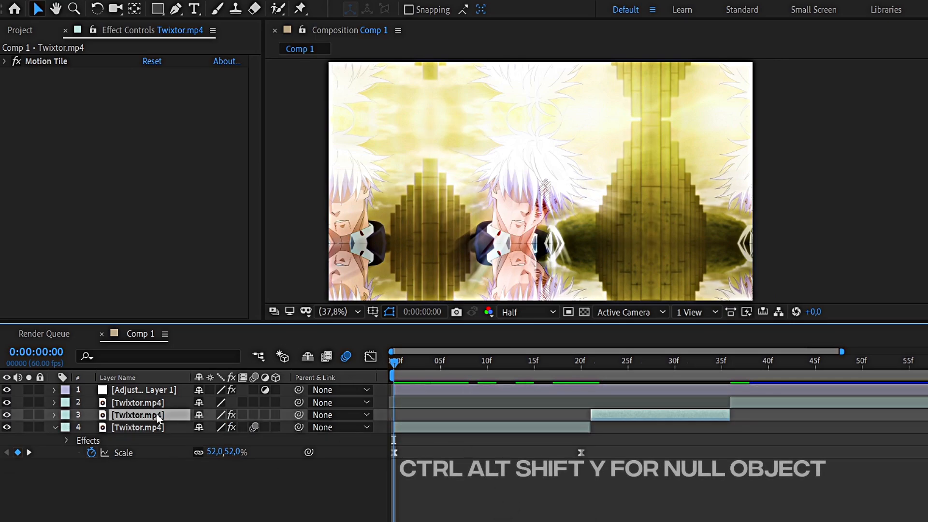
pyautogui.hotkey('ctrl', 'alt', 'shift', 'y')
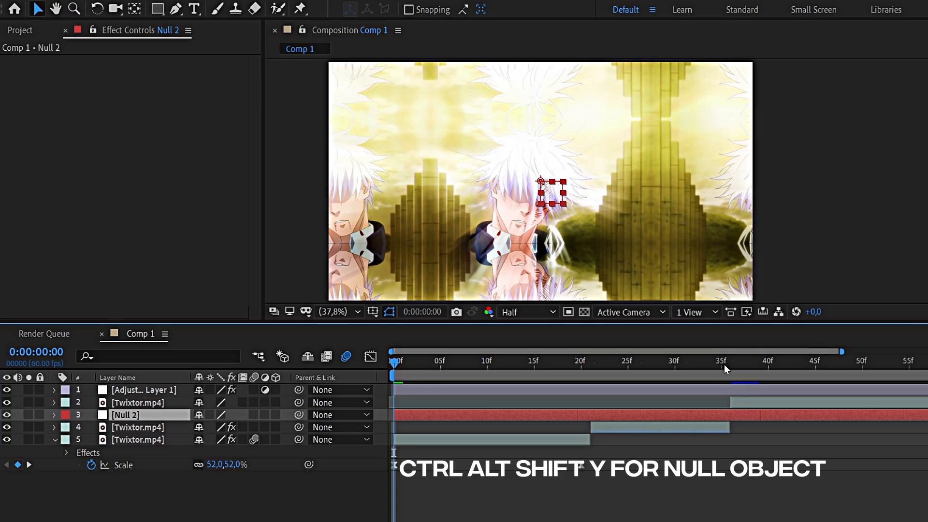
pyautogui.click(728, 363)
pyautogui.hotkey('ctrl', 'shift', 'd')
pyautogui.press('Delete')
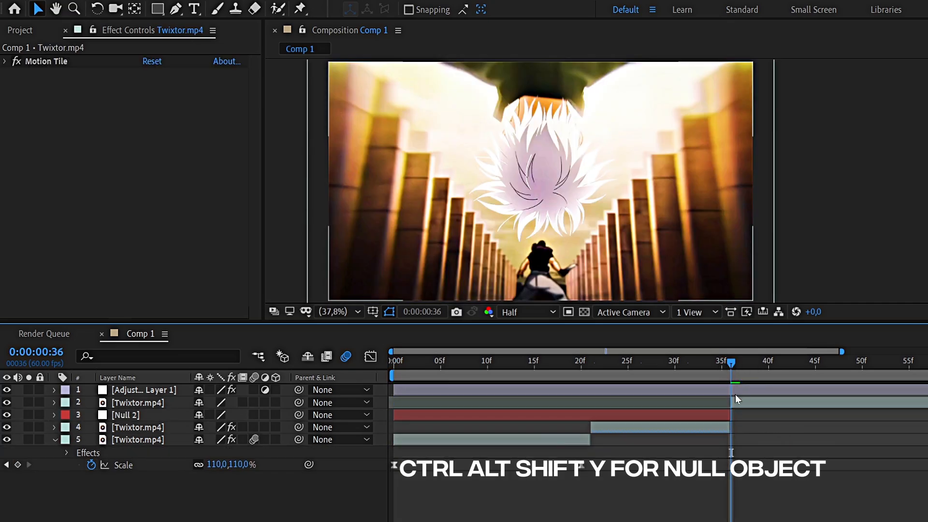
# Start keyframing the null's Position at frame 0.
pyautogui.moveTo(731, 362); pyautogui.dragTo(381, 372)
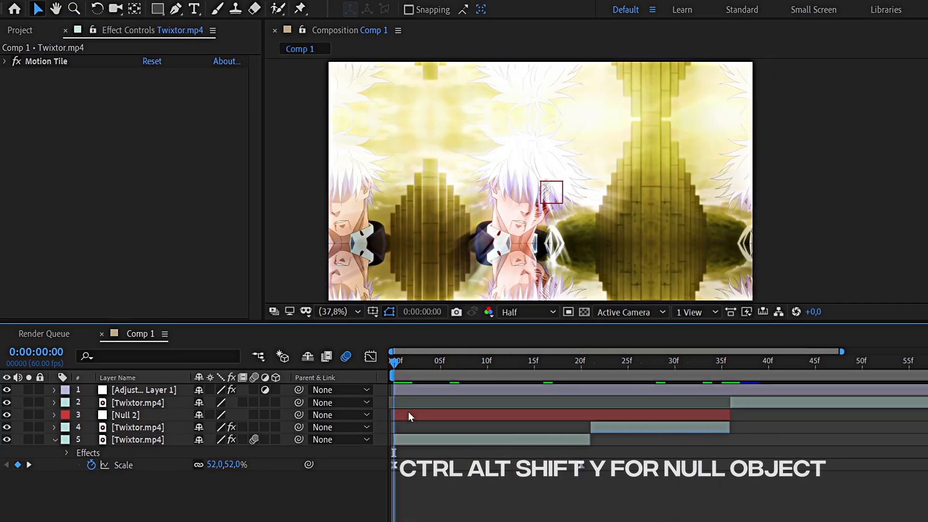
pyautogui.click(409, 416)
pyautogui.press('p')
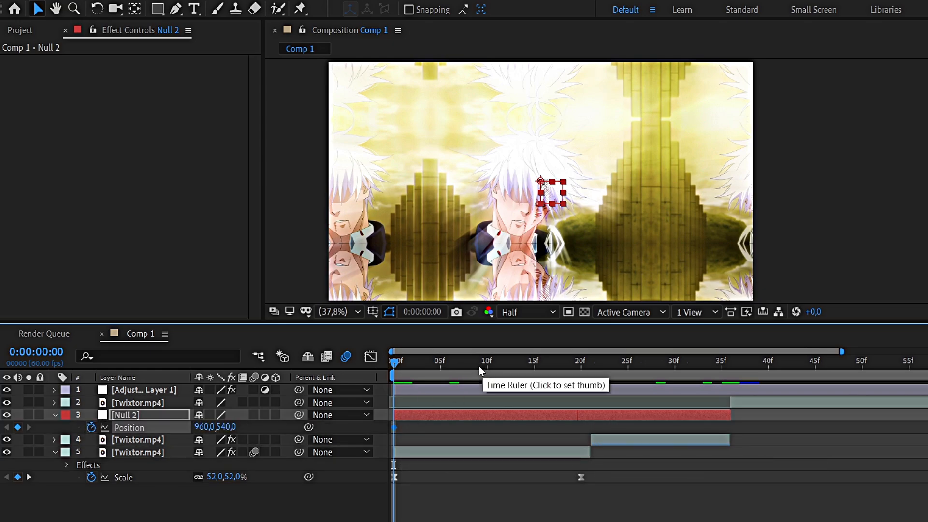
pyautogui.moveTo(479, 366); pyautogui.dragTo(387, 378)
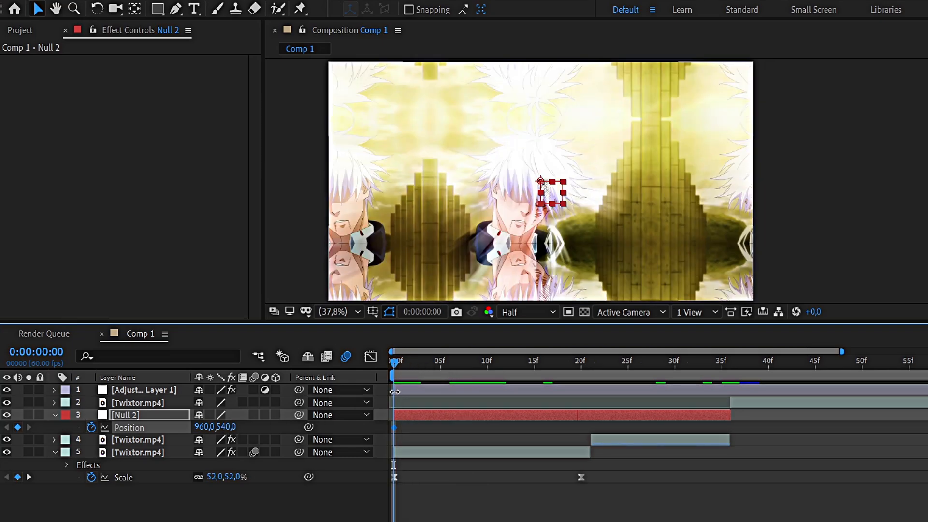
# Move the bottom clip's second Scale keyframe to frame 12.
pyautogui.moveTo(418, 369); pyautogui.dragTo(462, 366)
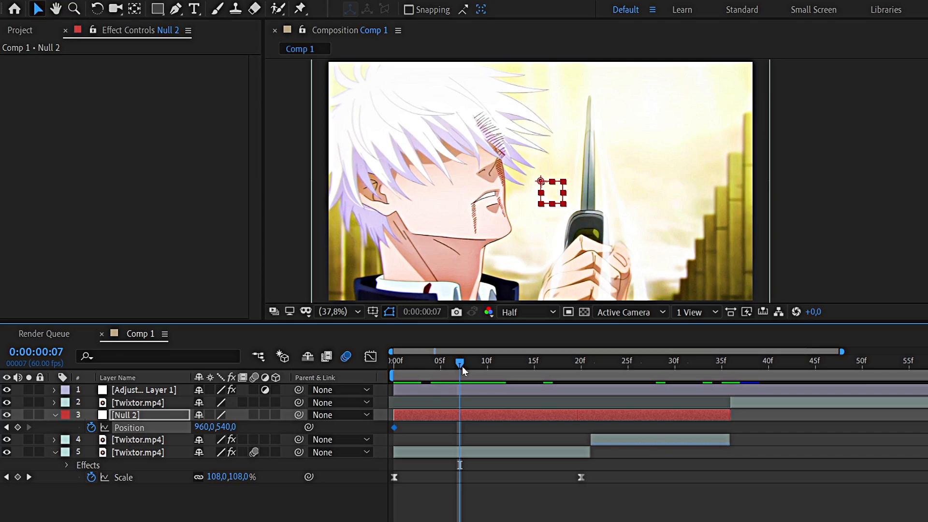
pyautogui.moveTo(461, 367); pyautogui.dragTo(505, 368)
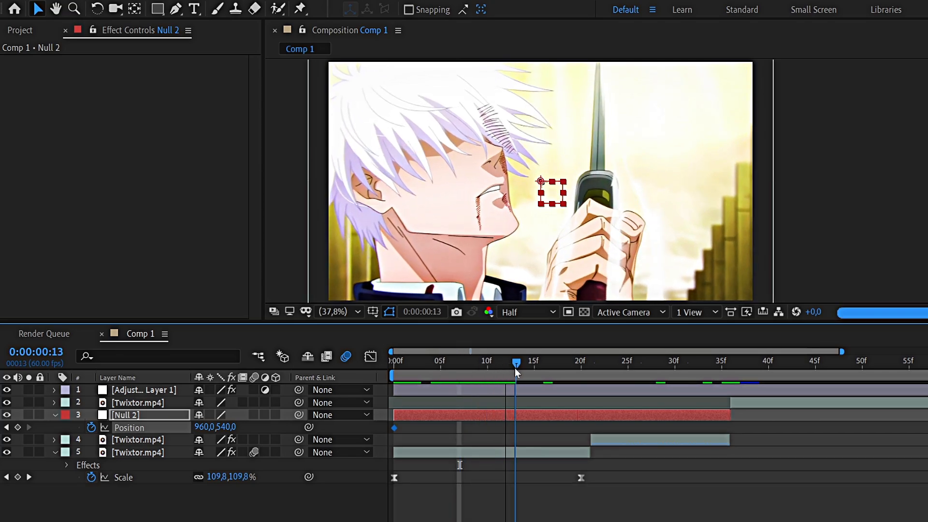
pyautogui.moveTo(580, 479); pyautogui.dragTo(507, 481)
# Fine-tune the bottom clip's Scale curve by slightly shortening the flat ending handle while keeping the steep start.
pyautogui.click(376, 358)
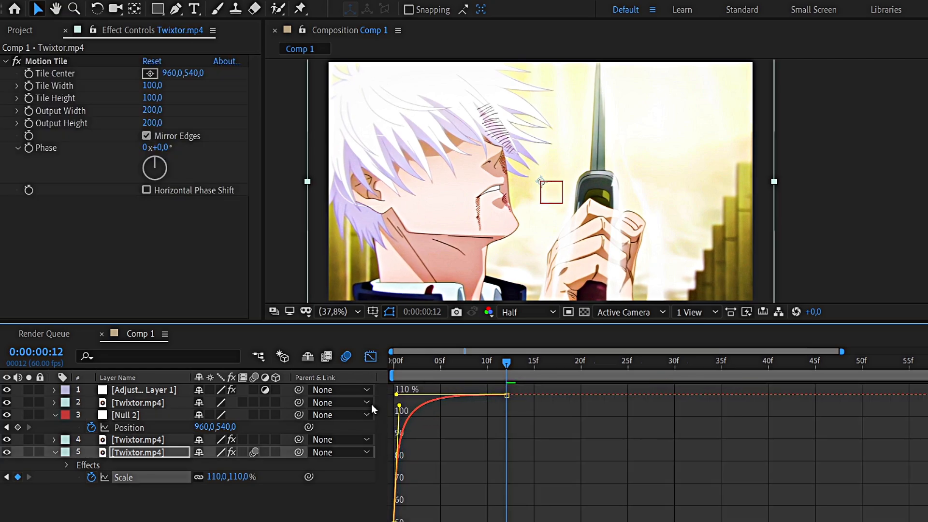
pyautogui.click(372, 356)
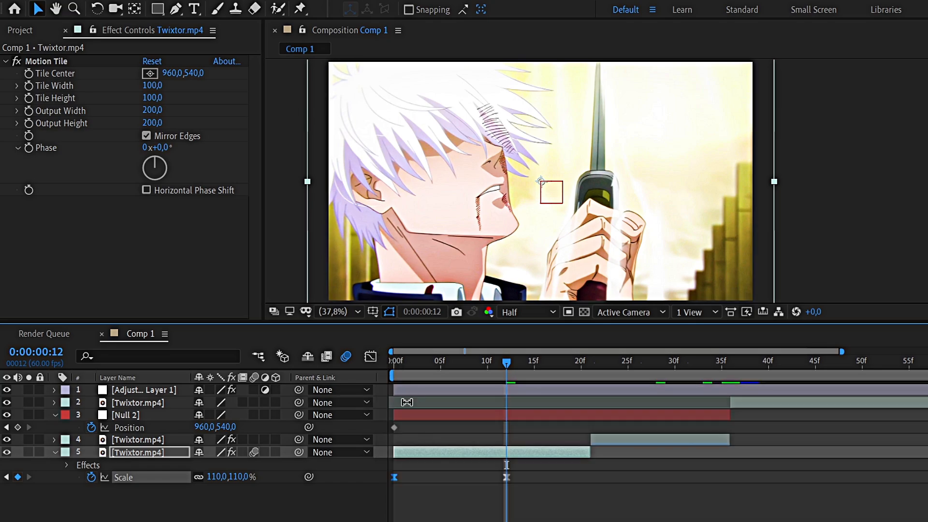
pyautogui.click(367, 358)
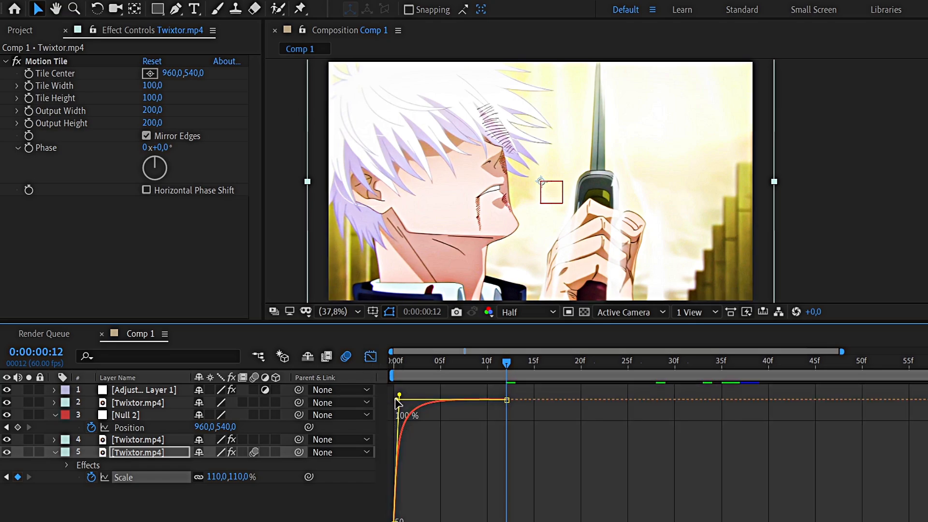
pyautogui.moveTo(396, 399); pyautogui.dragTo(406, 406)
pyautogui.click(397, 395)
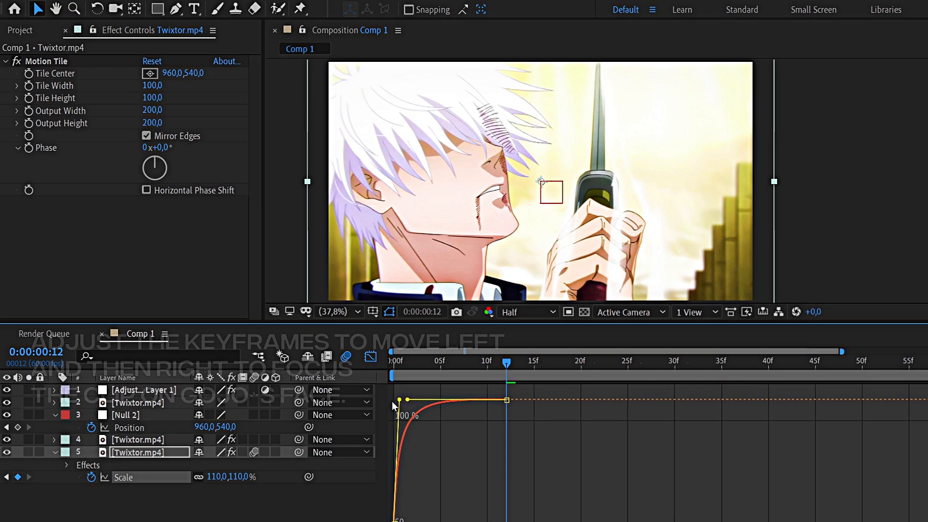
pyautogui.click(375, 357)
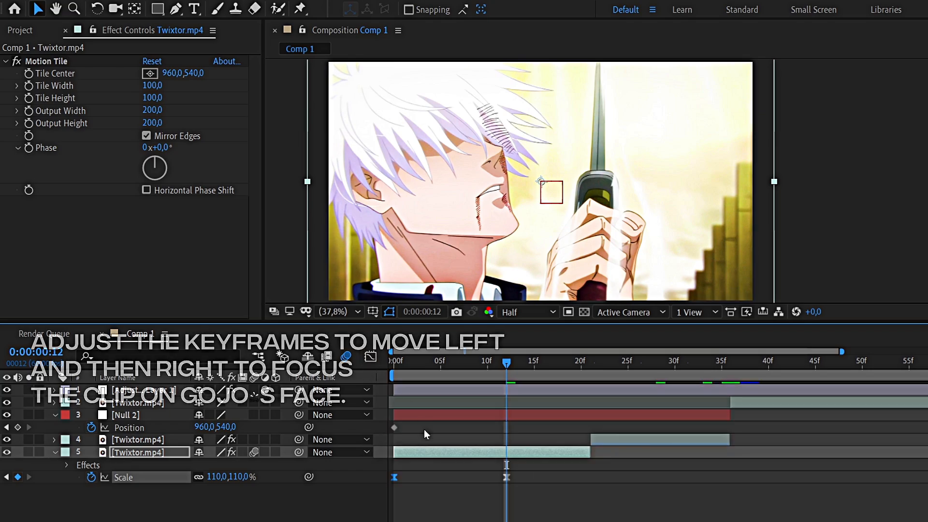
# Parent the bottom clip and the reversed clip to the null object.
pyautogui.moveTo(199, 426); pyautogui.dragTo(244, 429)
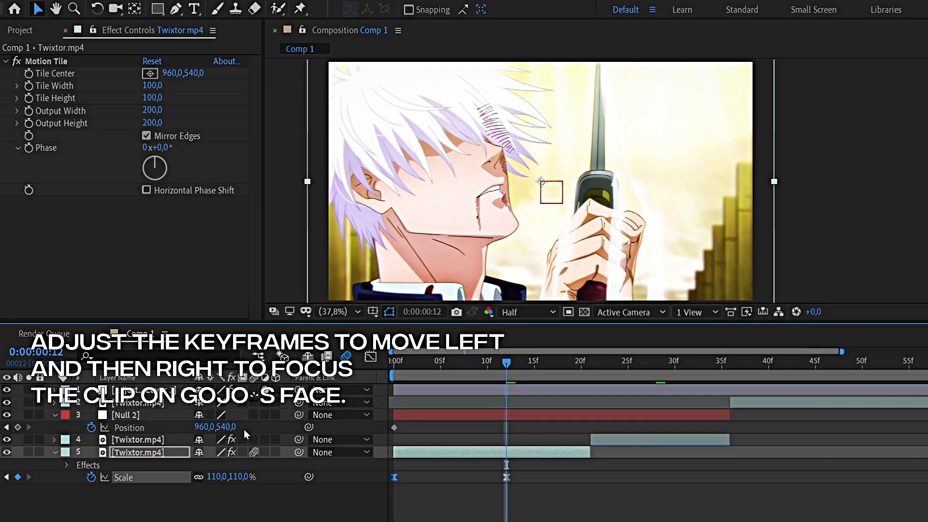
pyautogui.keyDown('shift'); pyautogui.click(169, 442); pyautogui.keyUp('shift')
pyautogui.moveTo(298, 438); pyautogui.dragTo(145, 415)
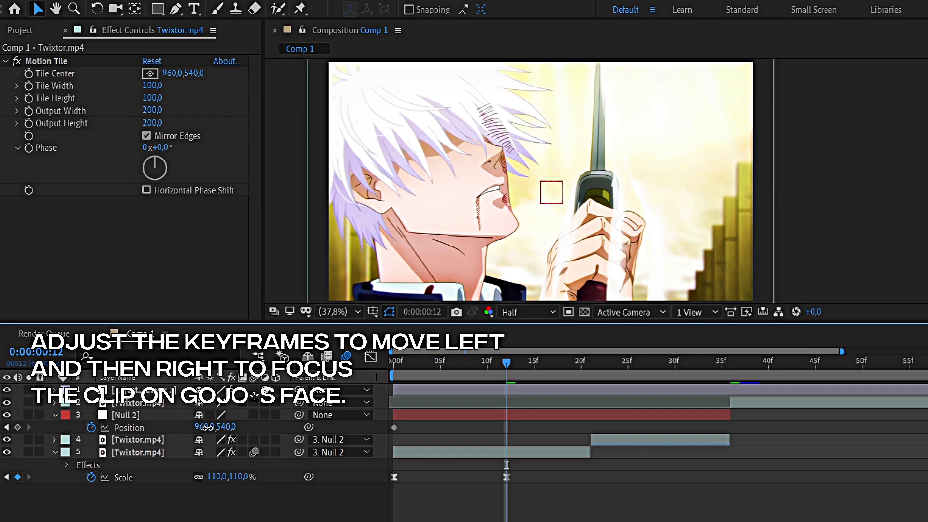
# Shift the null's Position to 1055, 540 and move that keyframe to frame 0.
pyautogui.moveTo(208, 427); pyautogui.dragTo(300, 435)
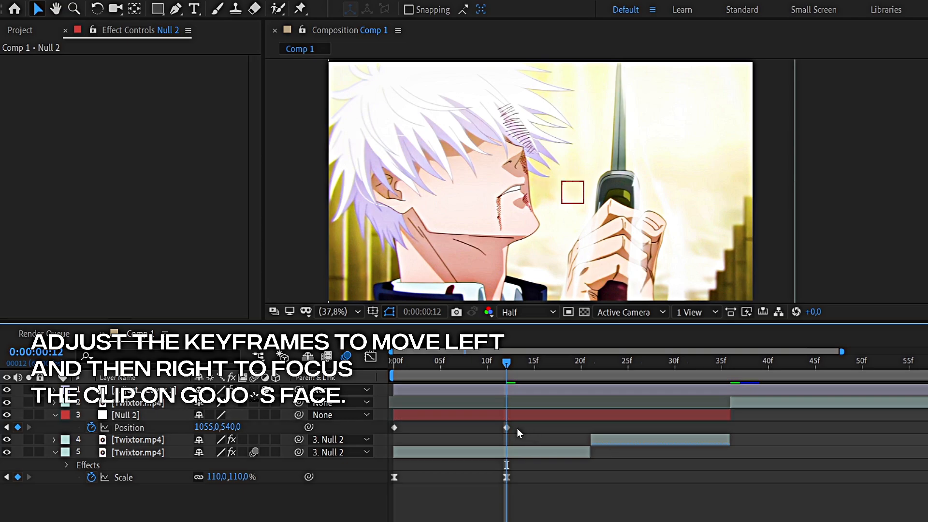
pyautogui.moveTo(508, 428); pyautogui.dragTo(409, 431)
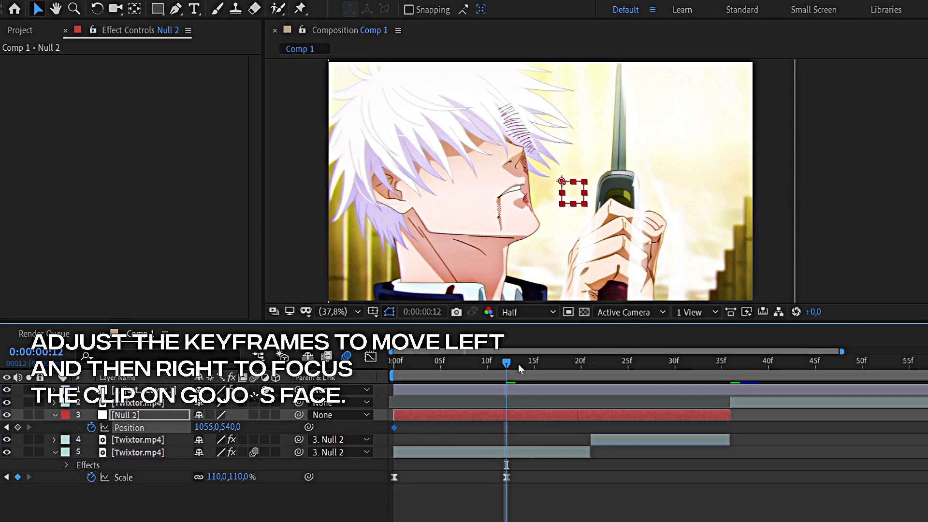
# Move the null's Position keyframe to frame 21 and add a starting keyframe at 865, 540 on frame 0.
pyautogui.moveTo(505, 364); pyautogui.dragTo(581, 364)
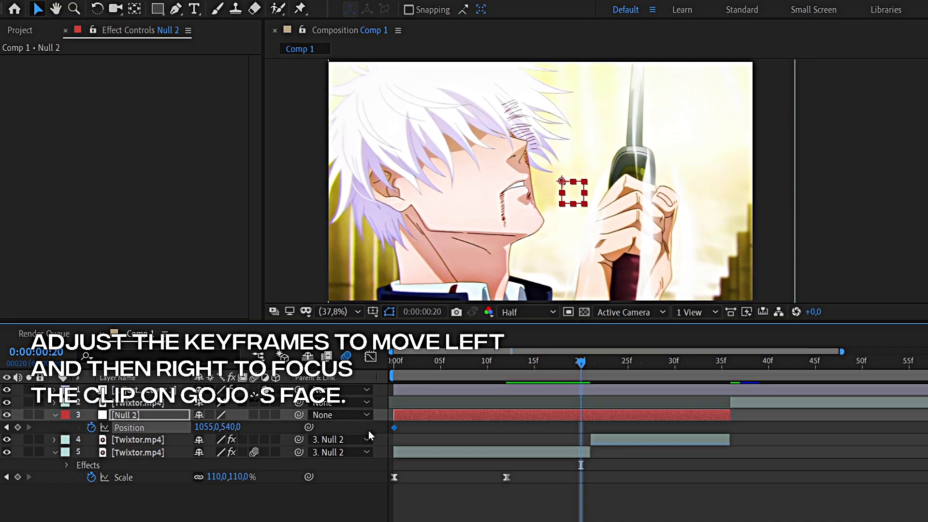
pyautogui.click(398, 430)
pyautogui.moveTo(394, 428); pyautogui.dragTo(591, 428)
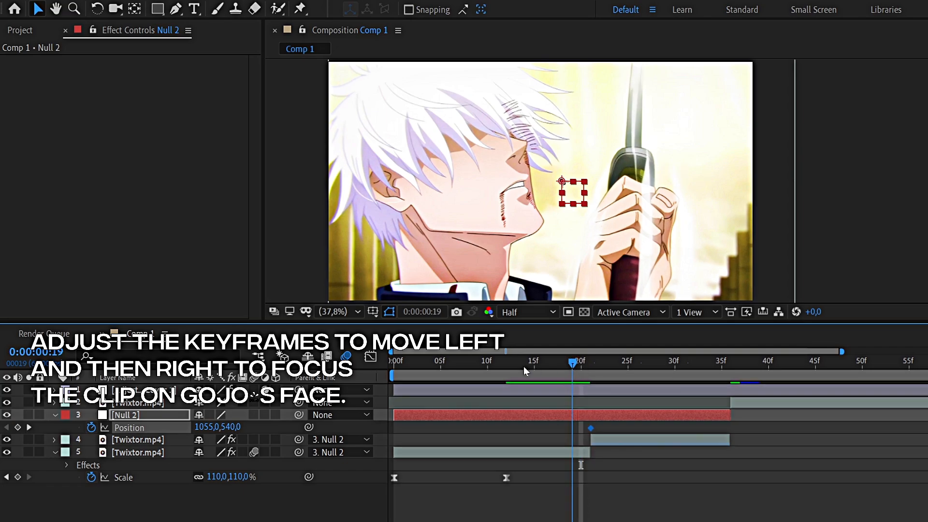
pyautogui.moveTo(524, 366); pyautogui.dragTo(516, 387)
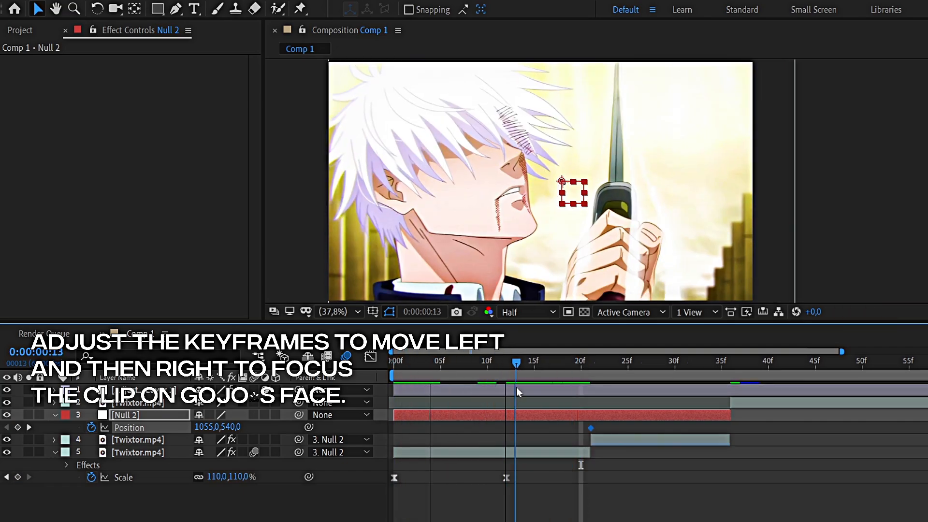
pyautogui.moveTo(183, 431); pyautogui.dragTo(95, 452)
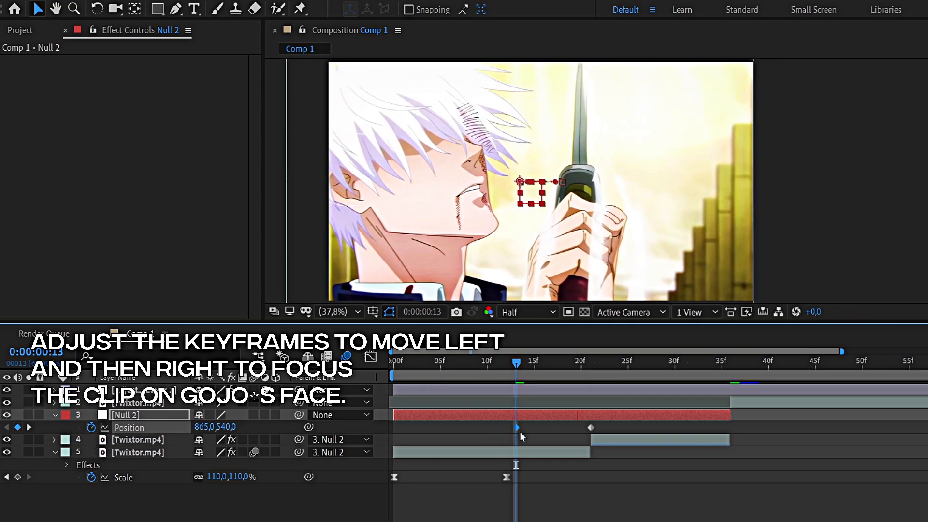
pyautogui.moveTo(516, 427); pyautogui.dragTo(395, 428)
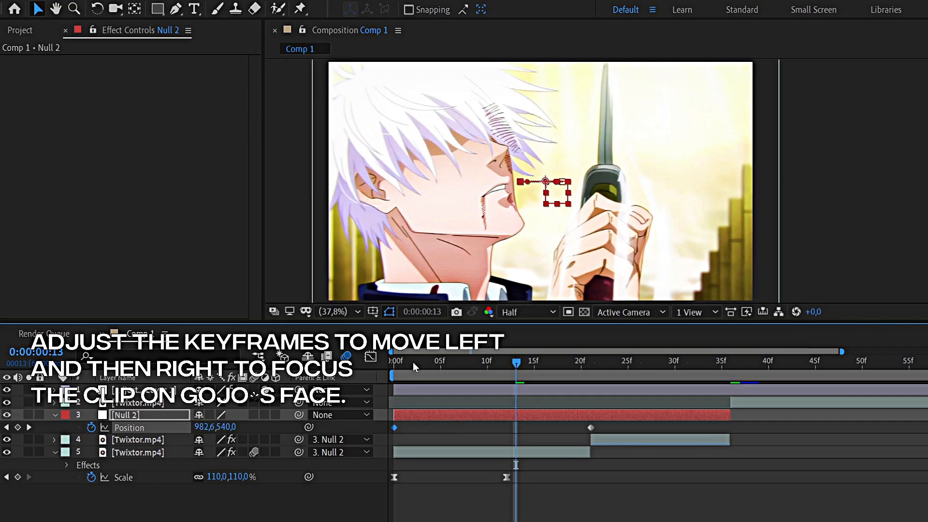
# Easy-ease the null's two Position keyframes and shape their speed graph to peak early and slow gradually toward the end.
pyautogui.moveTo(412, 362); pyautogui.dragTo(566, 372)
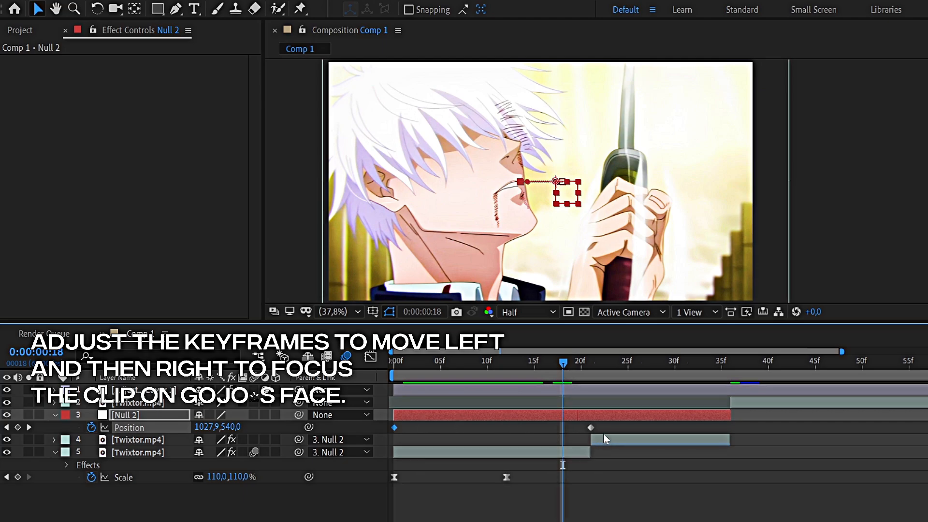
pyautogui.moveTo(604, 426); pyautogui.dragTo(398, 431)
pyautogui.press('F9')
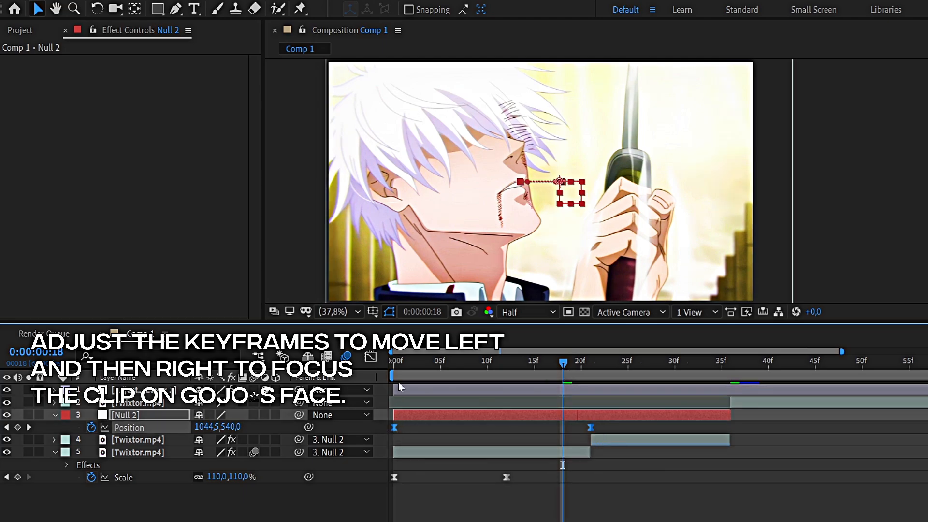
pyautogui.click(371, 357)
pyautogui.rightClick(500, 451)
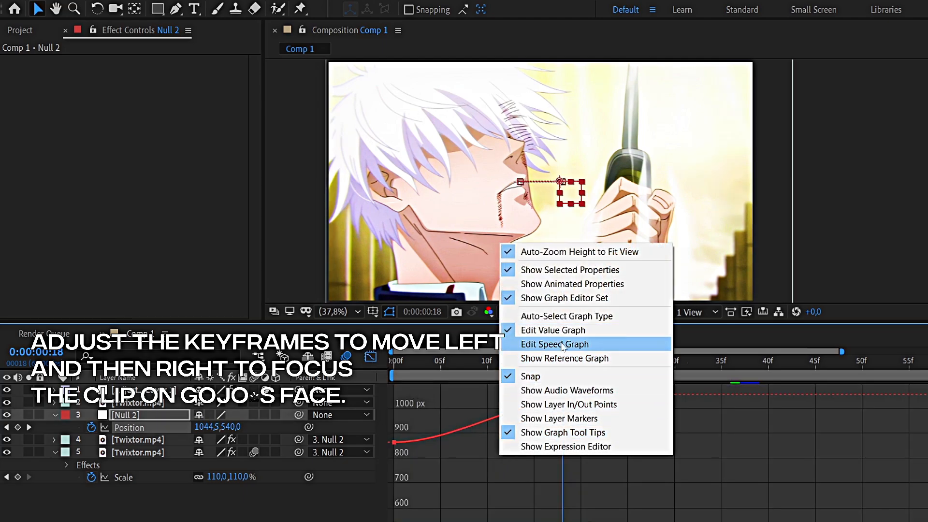
pyautogui.click(555, 344)
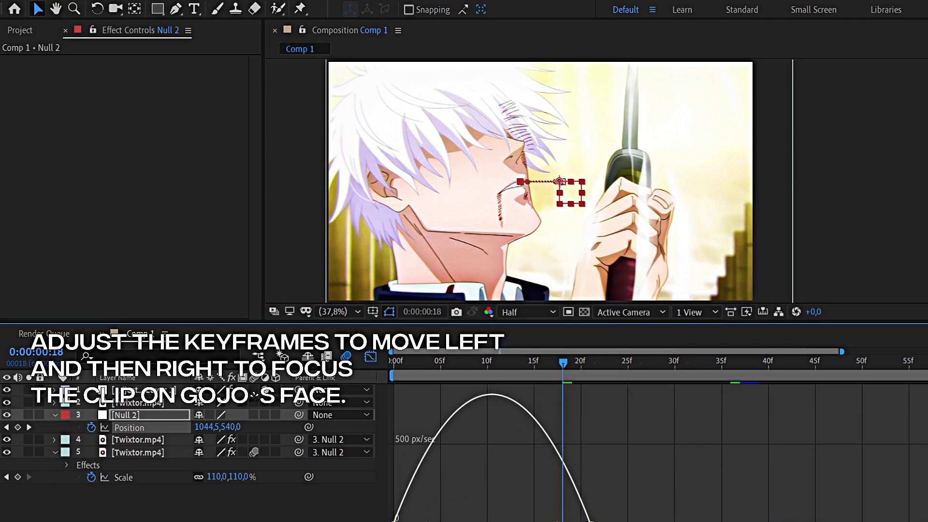
pyautogui.moveTo(432, 519); pyautogui.dragTo(411, 520)
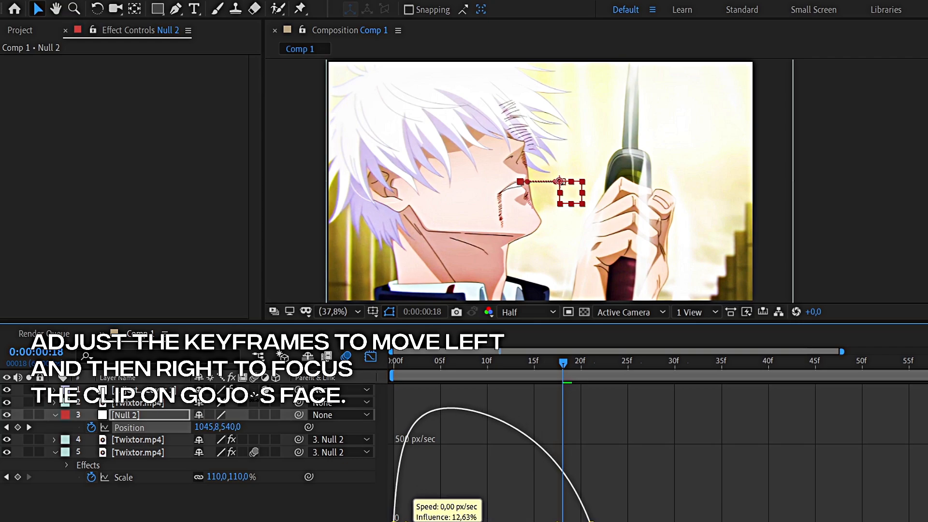
pyautogui.moveTo(556, 520); pyautogui.dragTo(551, 520)
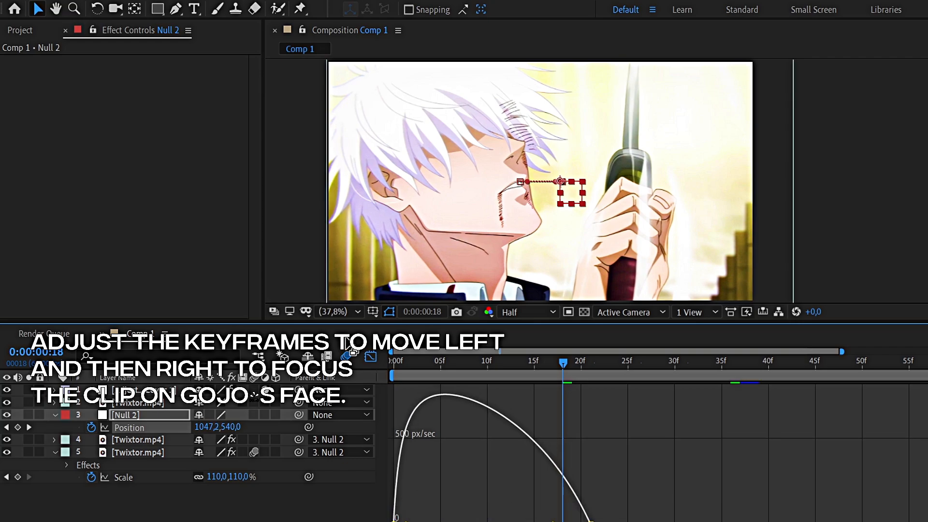
# Move the null's first Position keyframe to frame 2.
pyautogui.click(373, 356)
pyautogui.moveTo(395, 428); pyautogui.dragTo(413, 428)
pyautogui.click(391, 362)
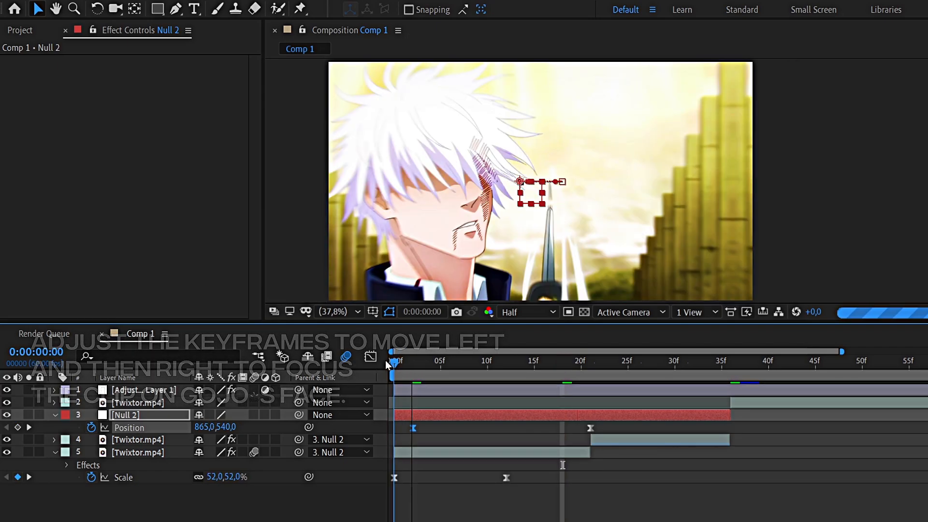
# Add a null Position keyframe of 863, 540 at frame 35 and shape its speed graph to peak just before that keyframe.
pyautogui.moveTo(391, 363); pyautogui.dragTo(723, 386)
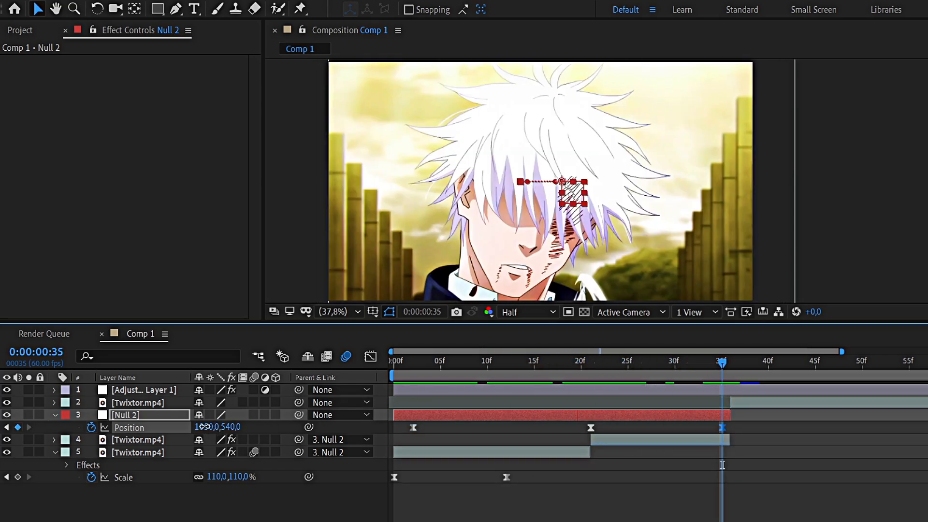
pyautogui.moveTo(203, 427); pyautogui.dragTo(92, 449)
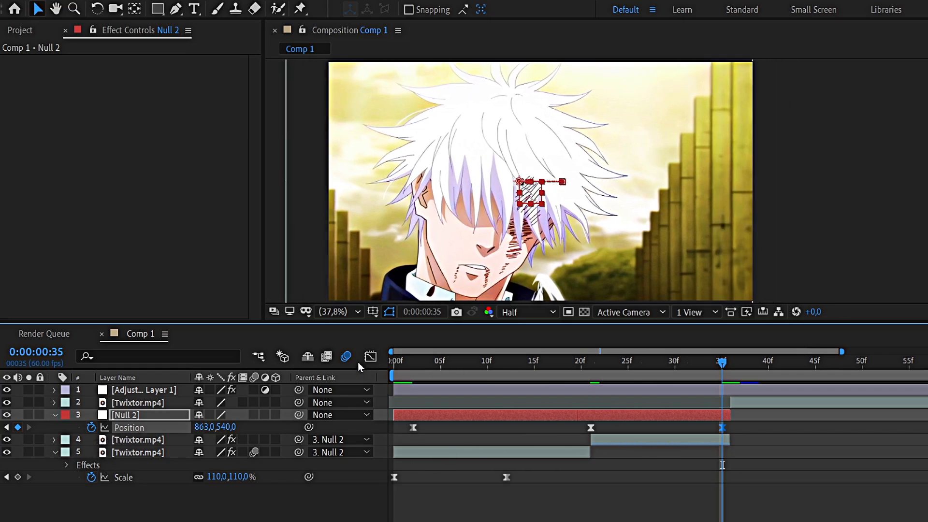
pyautogui.click(370, 356)
pyautogui.moveTo(697, 520); pyautogui.dragTo(618, 505)
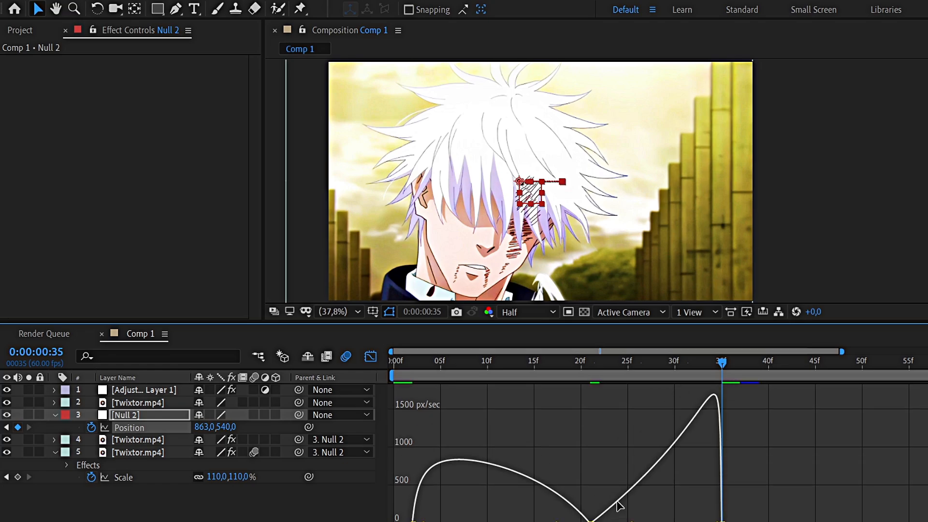
pyautogui.moveTo(588, 370); pyautogui.dragTo(414, 401)
pyautogui.click(371, 357)
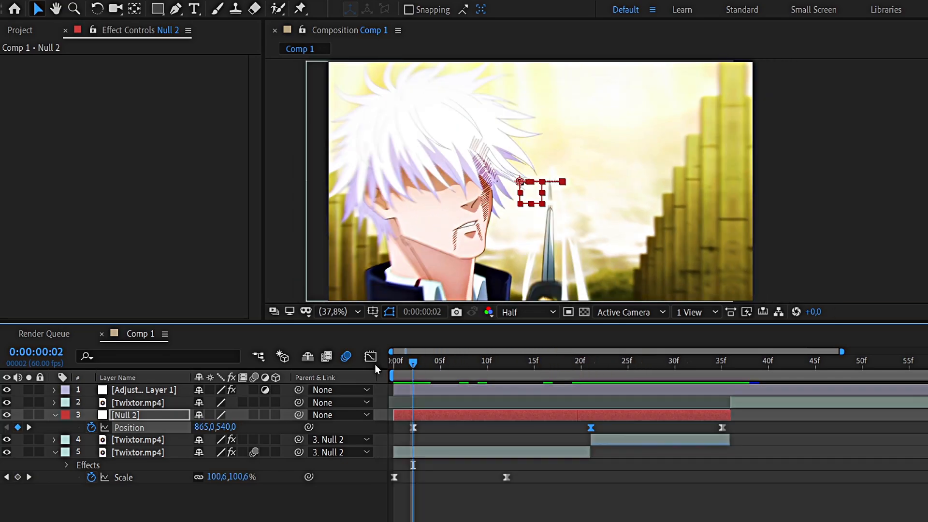
# Add an adjustment layer directly above the null and remove its part before frame 32.
pyautogui.moveTo(662, 367); pyautogui.dragTo(694, 367)
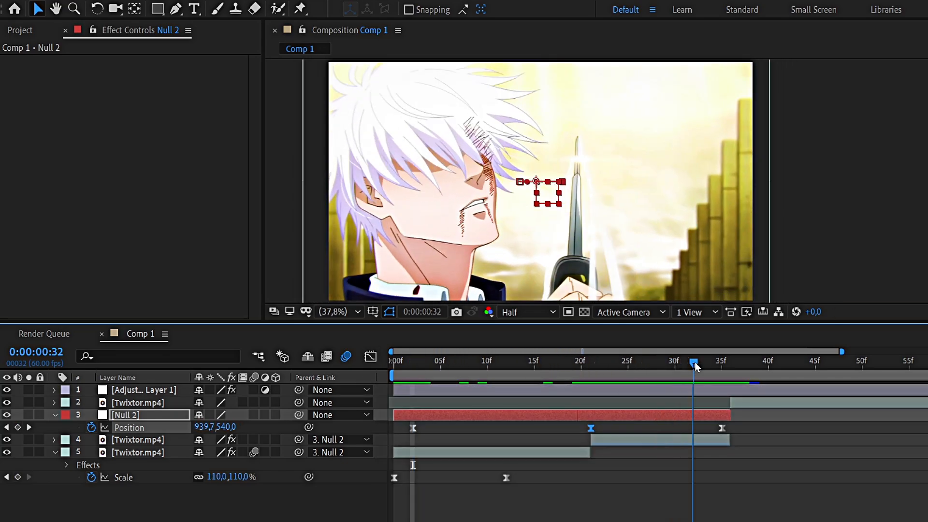
pyautogui.click(55, 415)
pyautogui.hotkey('ctrl', 'alt', 'y')
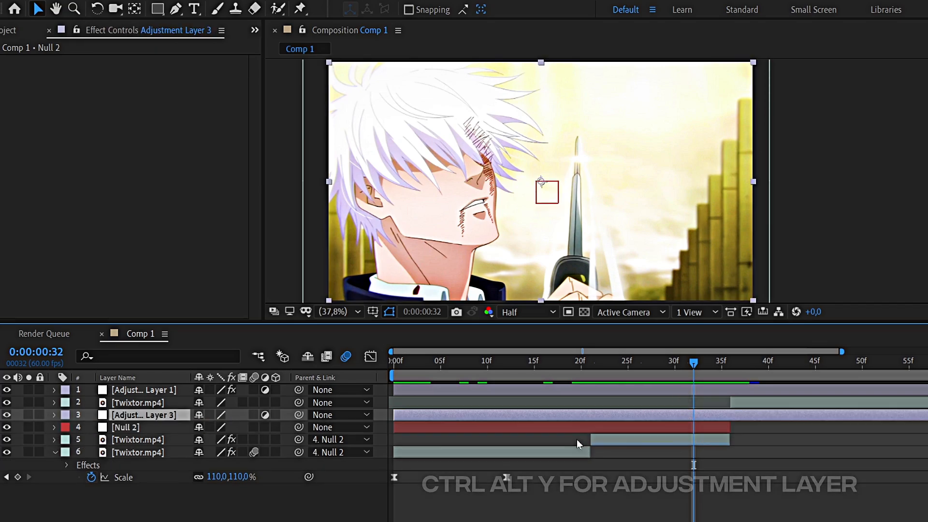
pyautogui.hotkey('ctrl', 'shift', 'd')
pyautogui.click(646, 423)
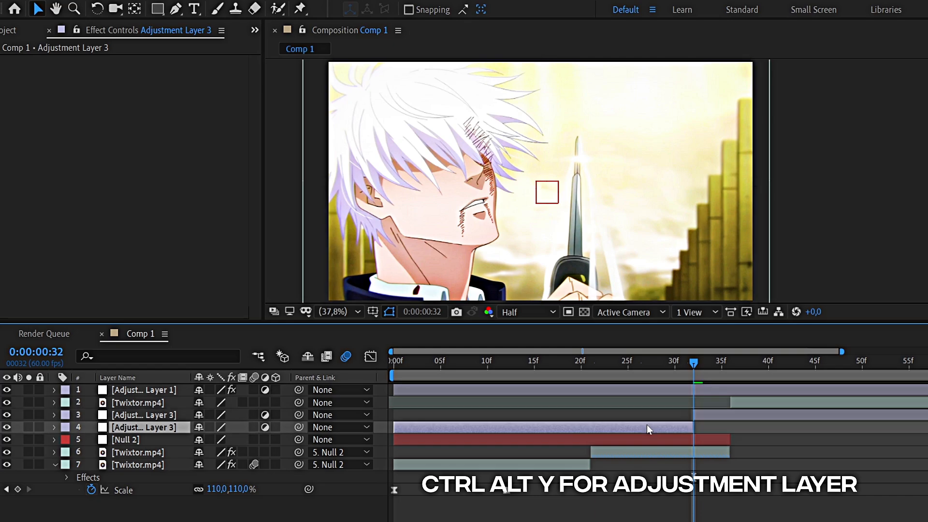
pyautogui.press('Delete')
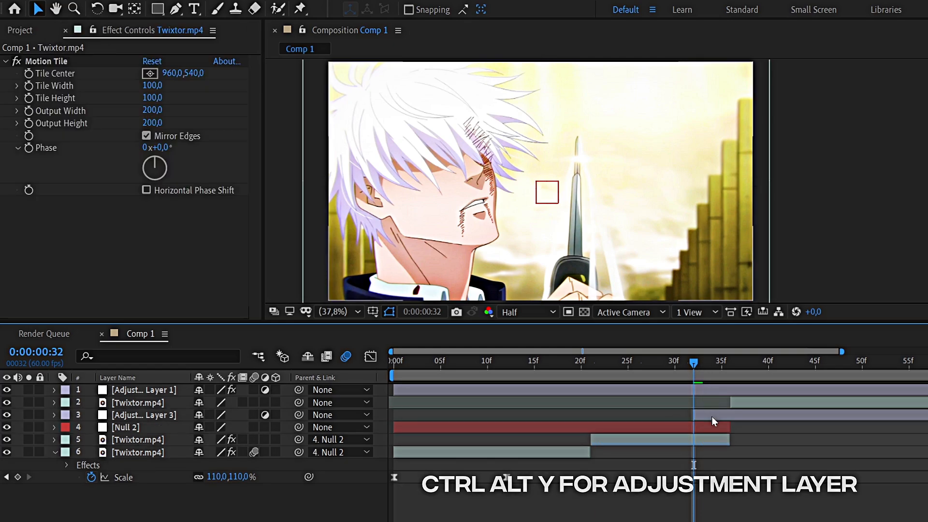
# Start the new adjustment layer at frame 31 and cut it off where the reversed clip ends.
pyautogui.moveTo(711, 415); pyautogui.dragTo(703, 420)
pyautogui.moveTo(696, 367)
pyautogui.mouseDown()
pyautogui.moveTo(729, 363)
pyautogui.moveTo(683, 372)
pyautogui.mouseUp()
pyautogui.hotkey('ctrl', 'shift', 'd')
pyautogui.press('Delete')
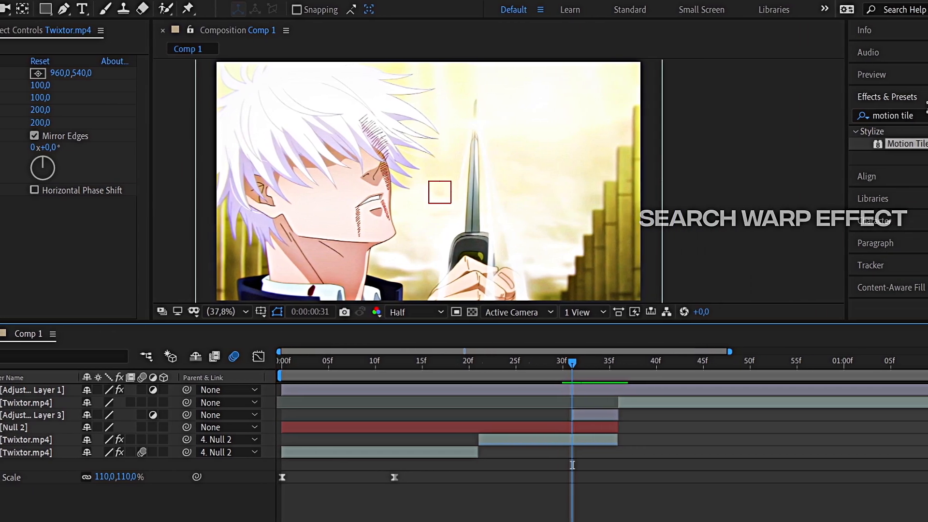
# Apply the Warp effect to the short adjustment layer with the FishEye style and keyframe Bend at 0 on frame 31.
pyautogui.hotkey('ctrl', 'a')
pyautogui.write('warp')
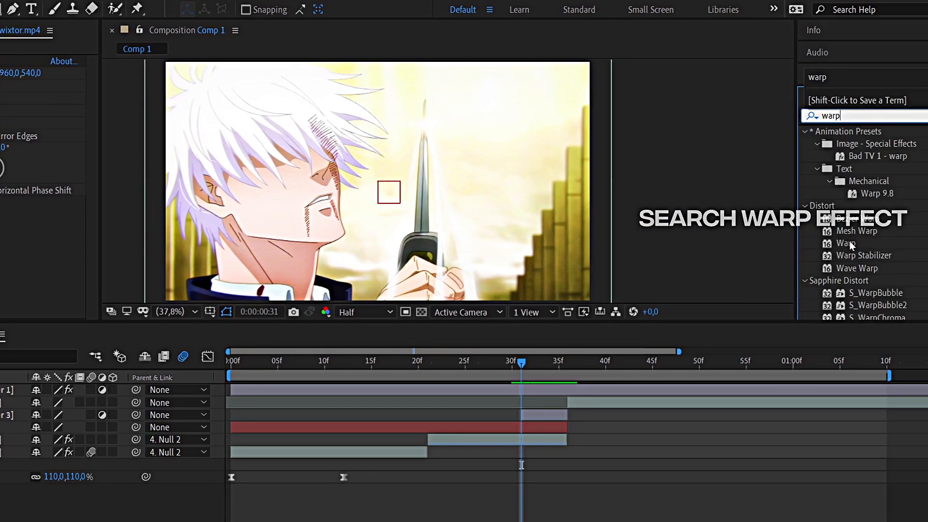
pyautogui.moveTo(845, 243); pyautogui.dragTo(543, 414)
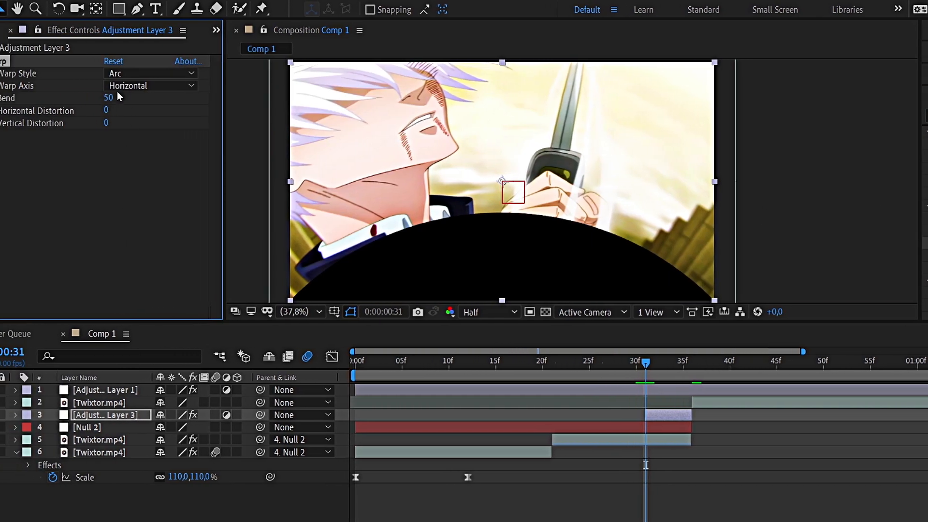
pyautogui.click(82, 73)
pyautogui.click(187, 242)
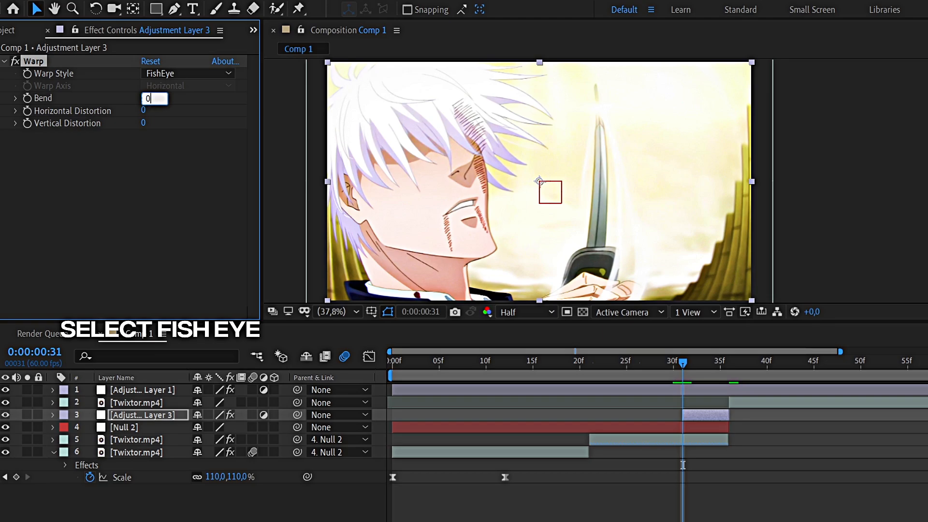
pyautogui.press('Return')
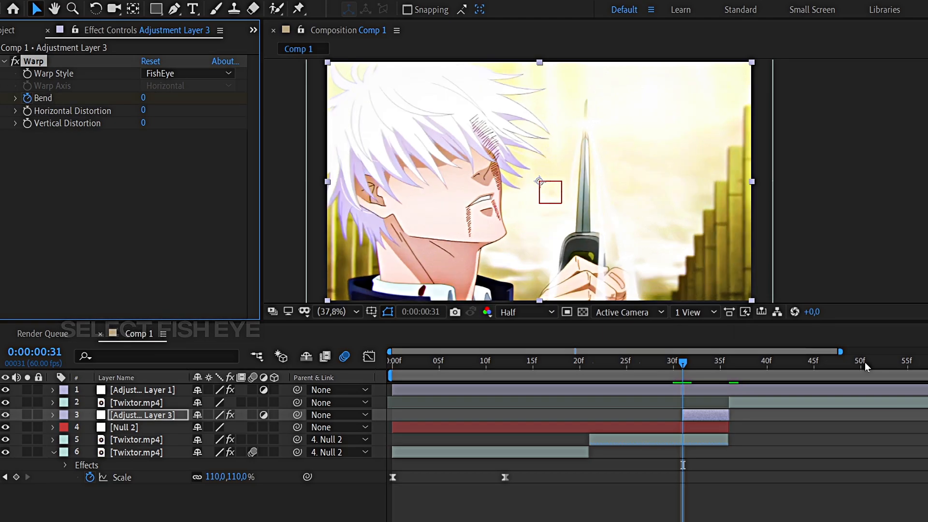
# Keyframe the warp's Bend at -100 on frame 35.
pyautogui.moveTo(723, 362); pyautogui.dragTo(720, 361)
pyautogui.moveTo(137, 98); pyautogui.dragTo(1, 176)
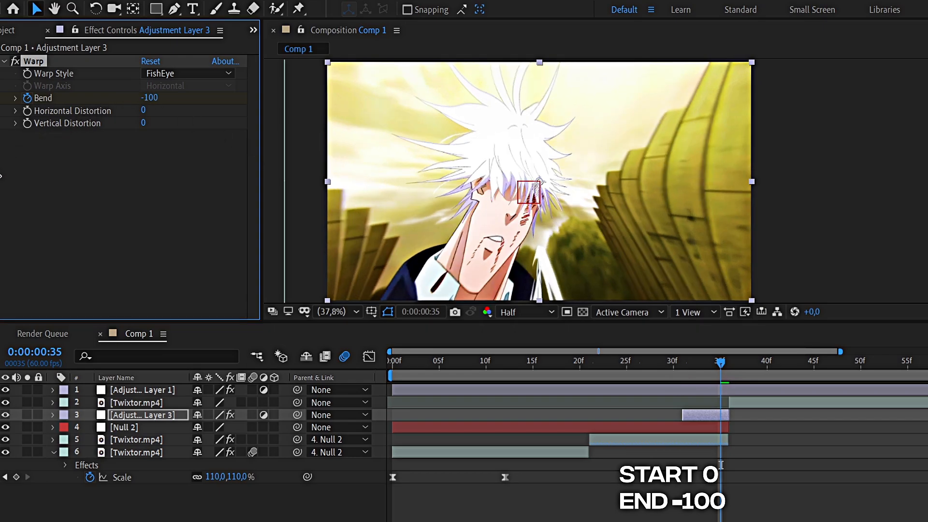
pyautogui.moveTo(720, 362); pyautogui.dragTo(685, 368)
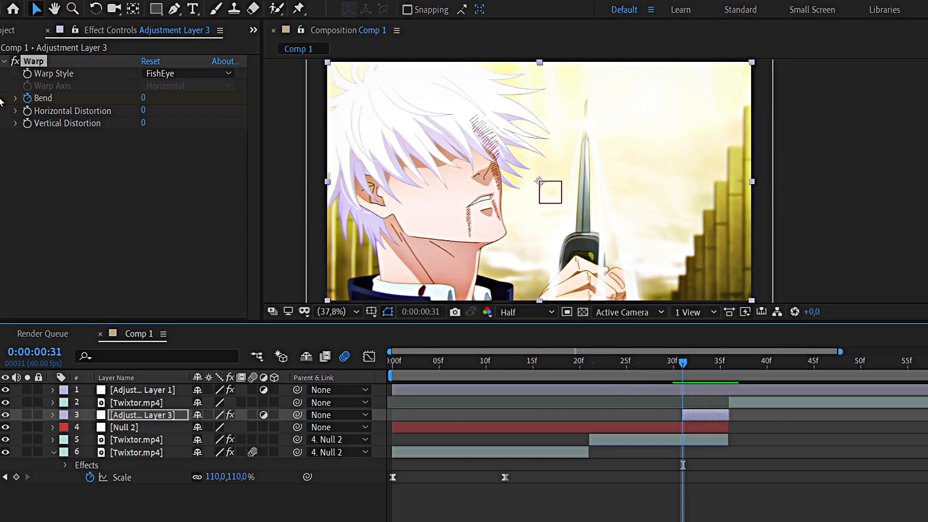
# Keyframe the reversed clip's Scale at 110% on frame 31 and 69% on frame 35.
pyautogui.click(4, 62)
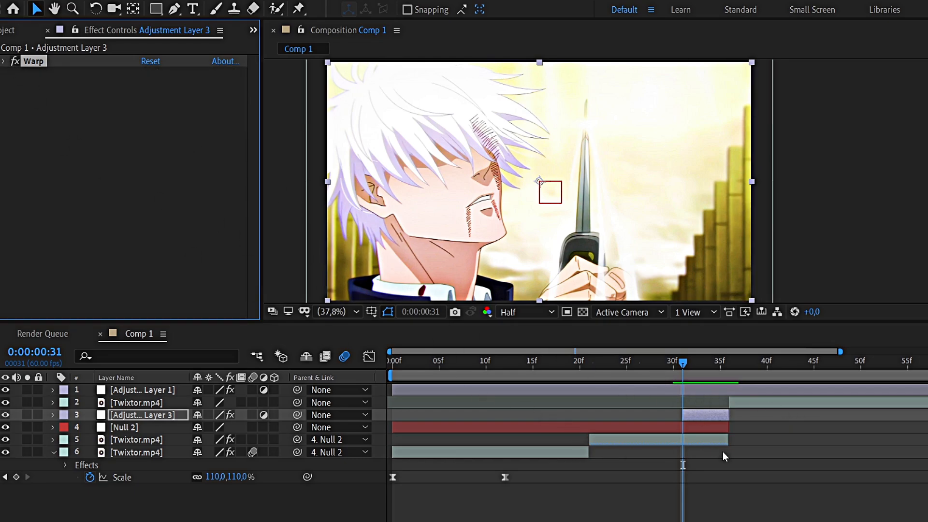
pyautogui.click(682, 439)
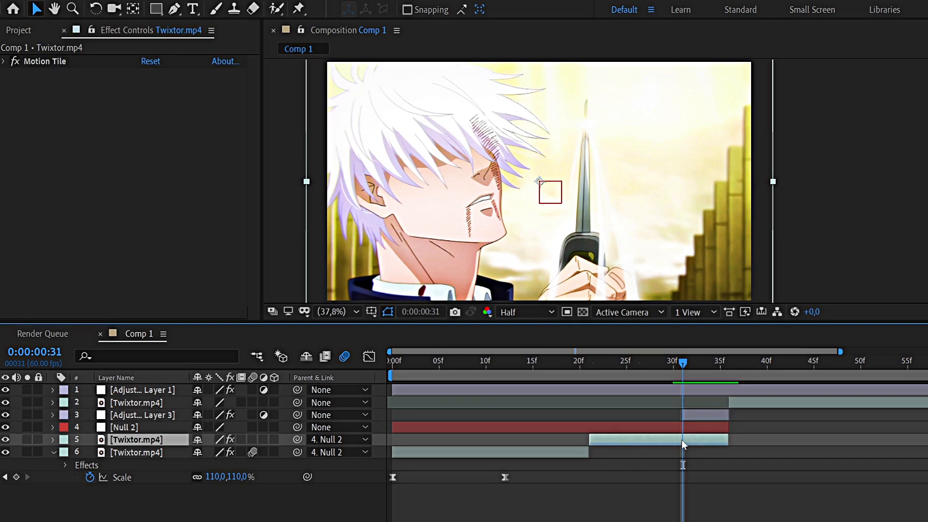
pyautogui.press('s')
pyautogui.click(88, 453)
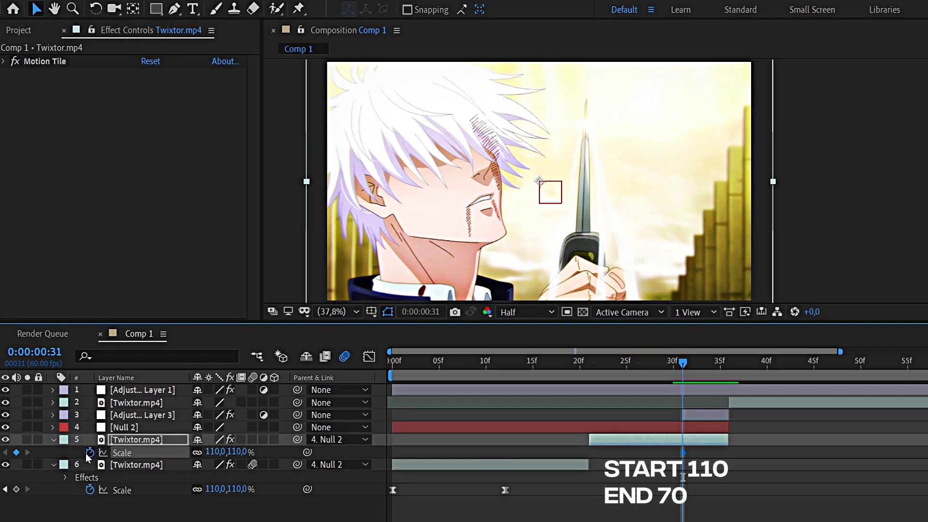
pyautogui.moveTo(693, 363); pyautogui.dragTo(720, 364)
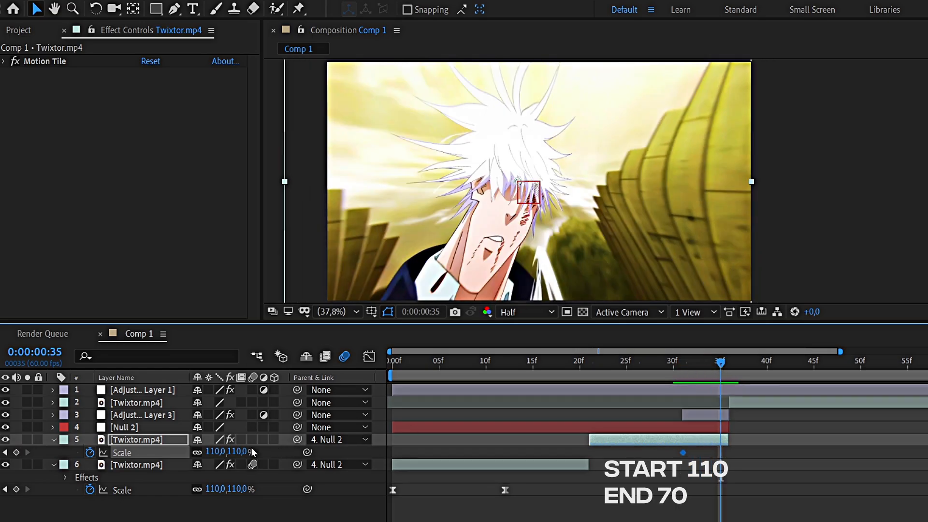
pyautogui.moveTo(221, 451); pyautogui.dragTo(197, 461)
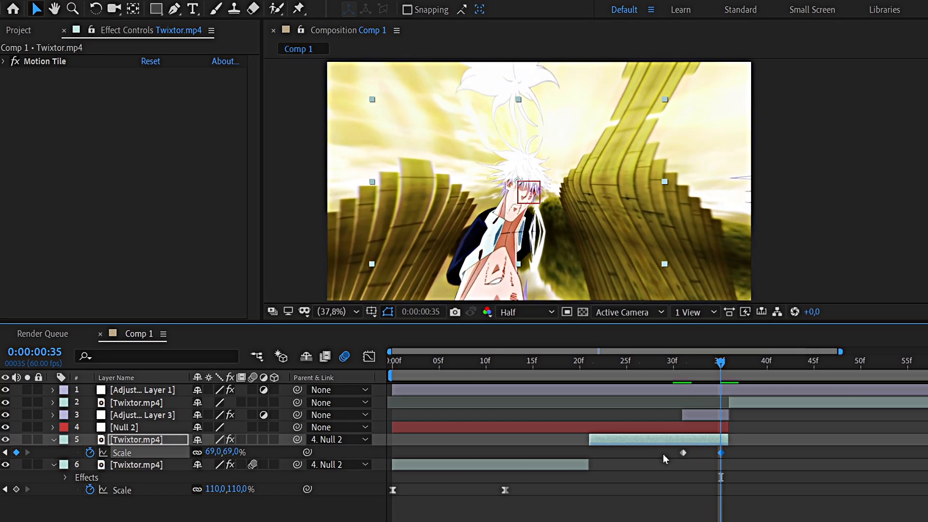
# Ease the reversed clip's Scale keyframes and shape the value graph to start gently and end with a steep drop.
pyautogui.moveTo(663, 454); pyautogui.dragTo(740, 454)
pyautogui.click(369, 357)
pyautogui.rightClick(729, 489)
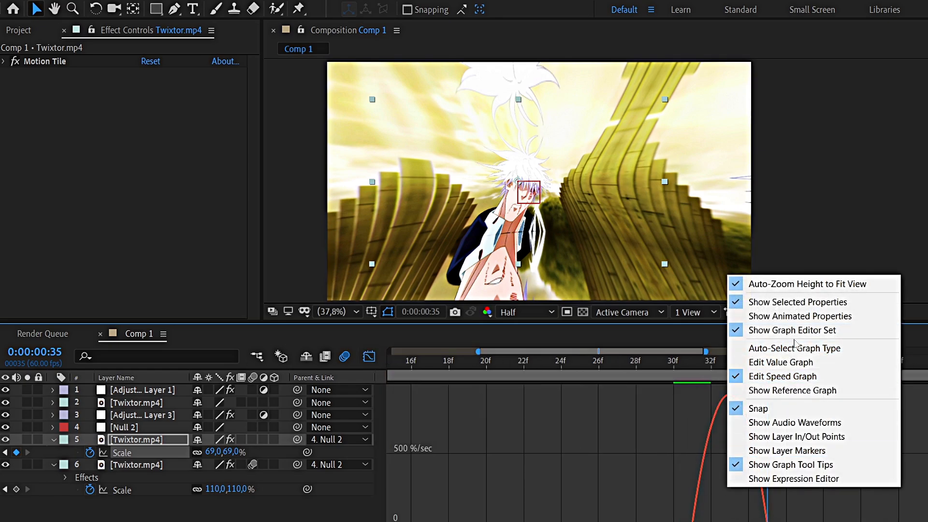
pyautogui.click(811, 368)
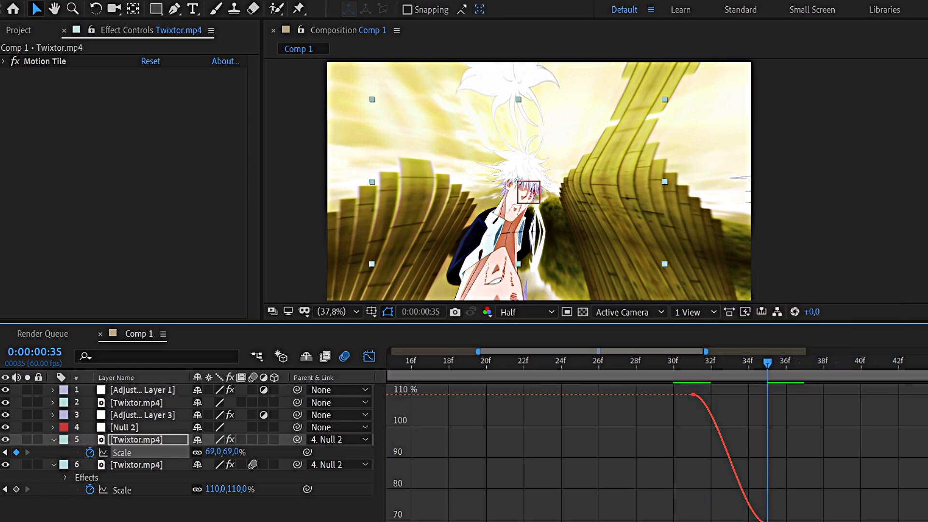
pyautogui.moveTo(742, 521); pyautogui.dragTo(844, 415)
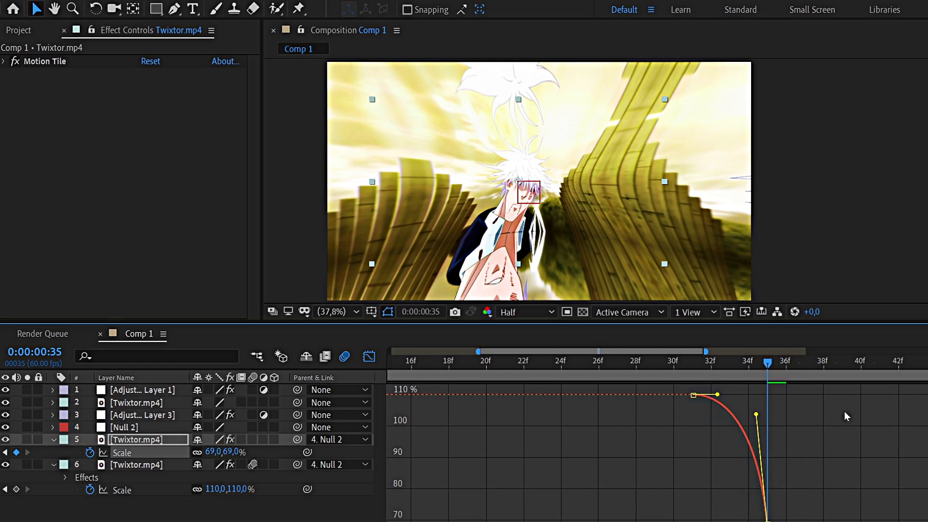
# Lengthen the outgoing ease of the reversed clip's first Scale keyframe in the value graph and return to the layer bars.
pyautogui.scroll(3, 718, 423)
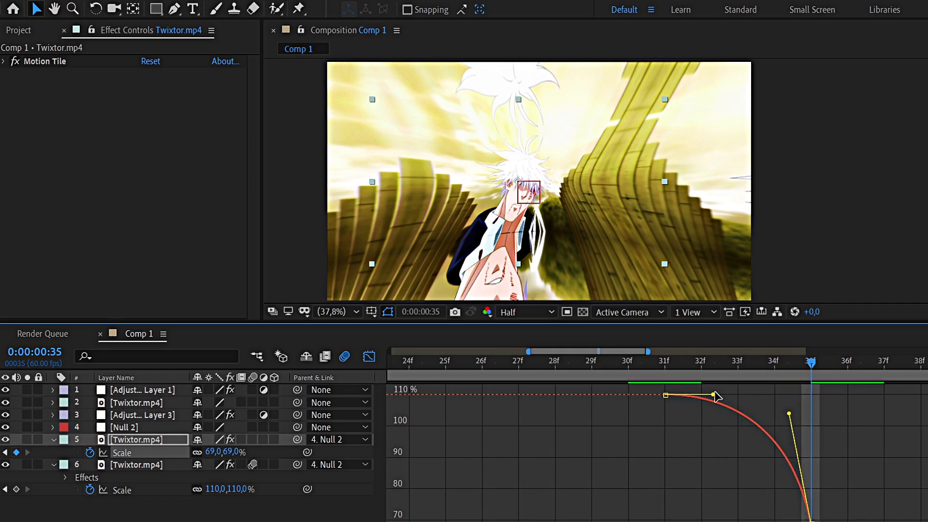
pyautogui.moveTo(738, 398)
pyautogui.mouseDown()
pyautogui.moveTo(801, 406)
pyautogui.moveTo(741, 399)
pyautogui.mouseUp()
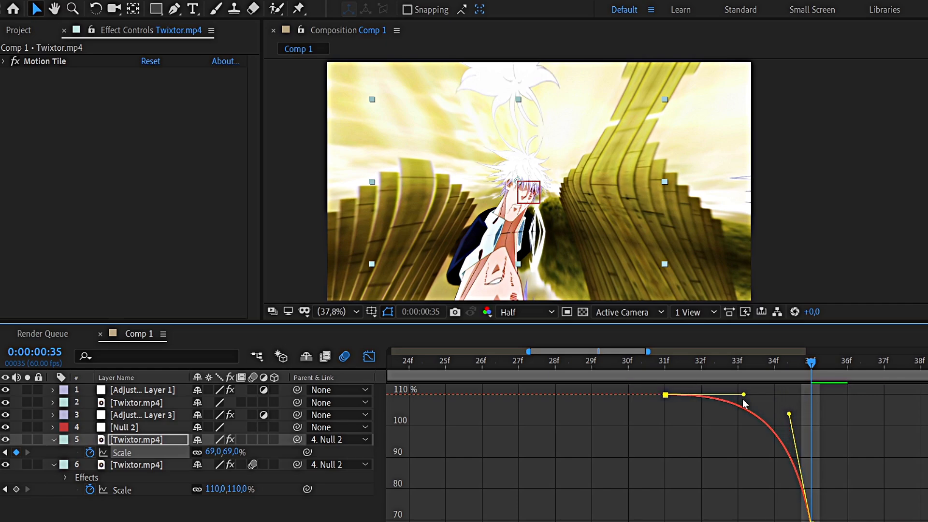
pyautogui.click(369, 357)
# Keyframe the reversed clip's Rotation at 0° on frame 31 and -10° on frame 35.
pyautogui.moveTo(667, 367); pyautogui.dragTo(788, 397)
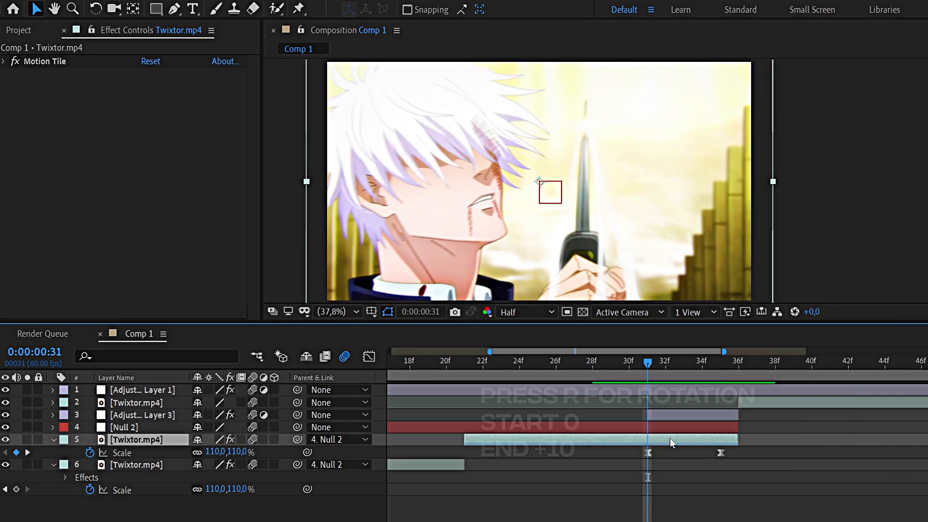
pyautogui.press('r')
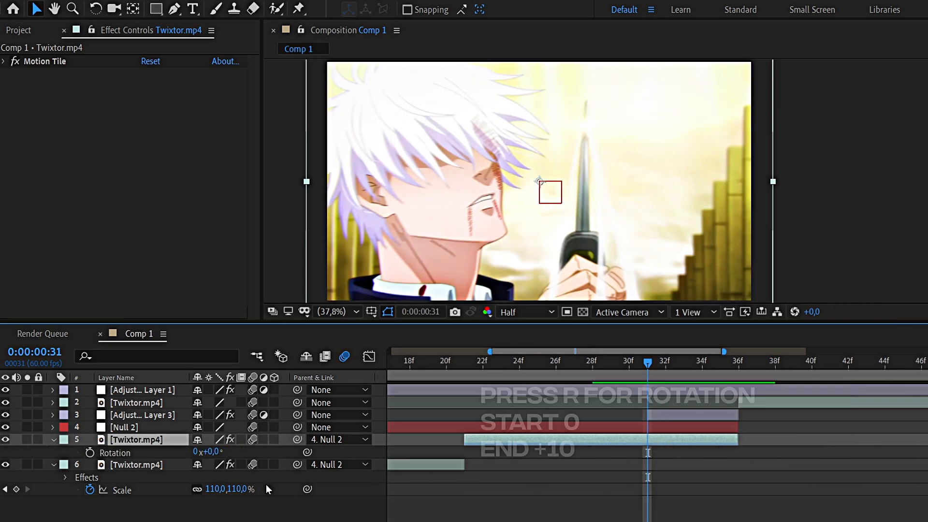
pyautogui.click(90, 452)
pyautogui.click(667, 361)
pyautogui.moveTo(668, 361); pyautogui.dragTo(721, 362)
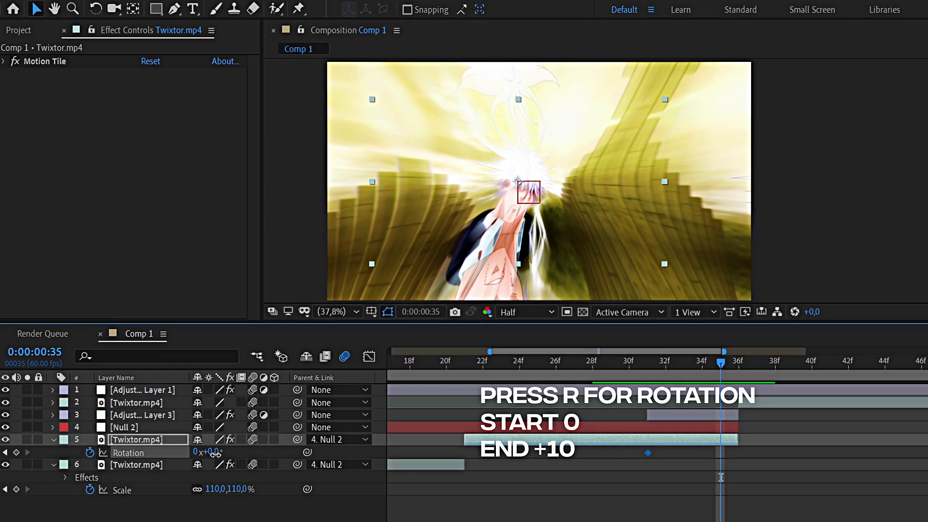
pyautogui.moveTo(216, 453); pyautogui.dragTo(220, 453)
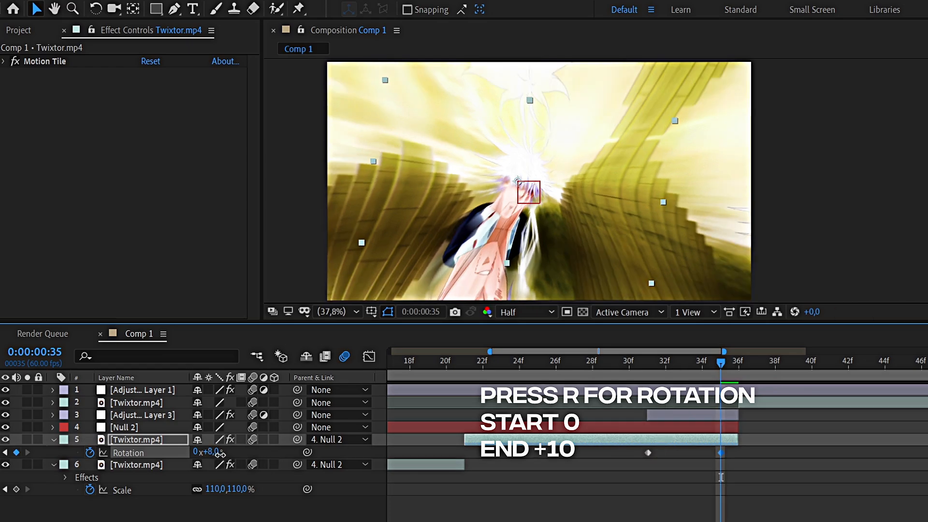
pyautogui.moveTo(220, 453); pyautogui.dragTo(211, 453)
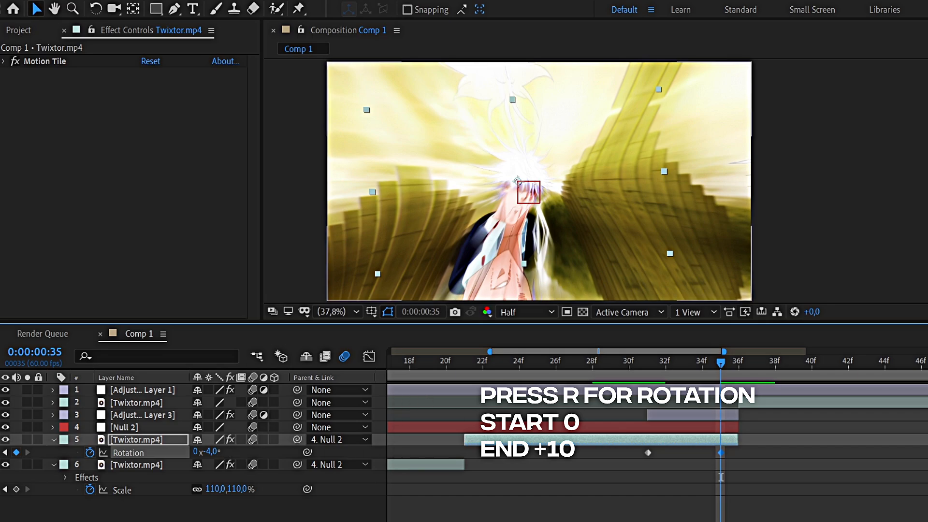
pyautogui.moveTo(215, 454); pyautogui.dragTo(226, 458)
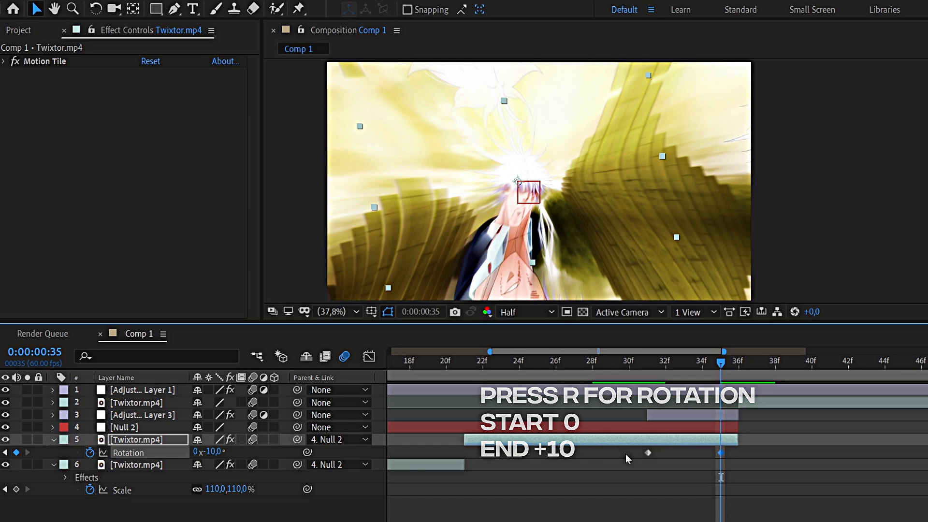
# Ease both Rotation keyframes and shape the value graph to start gently and end with a steep drop.
pyautogui.moveTo(625, 454); pyautogui.dragTo(772, 468)
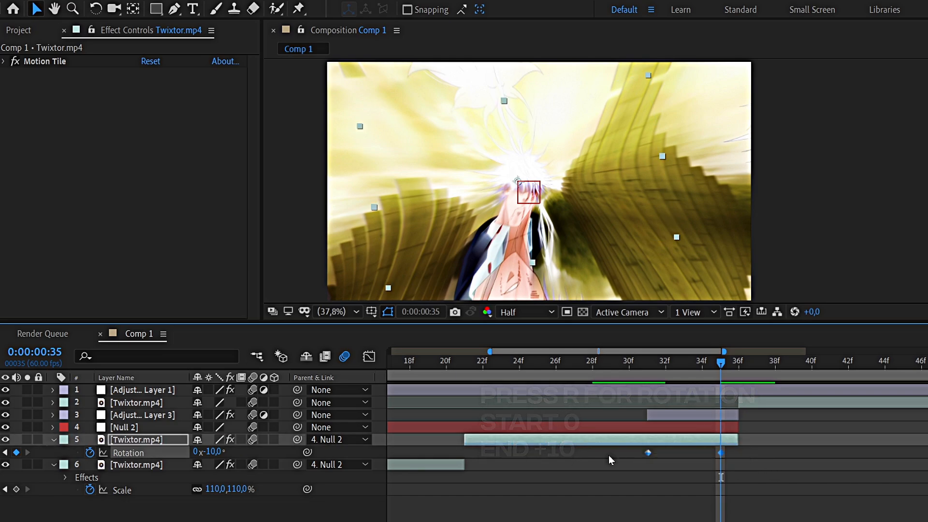
pyautogui.press('F9')
pyautogui.click(372, 356)
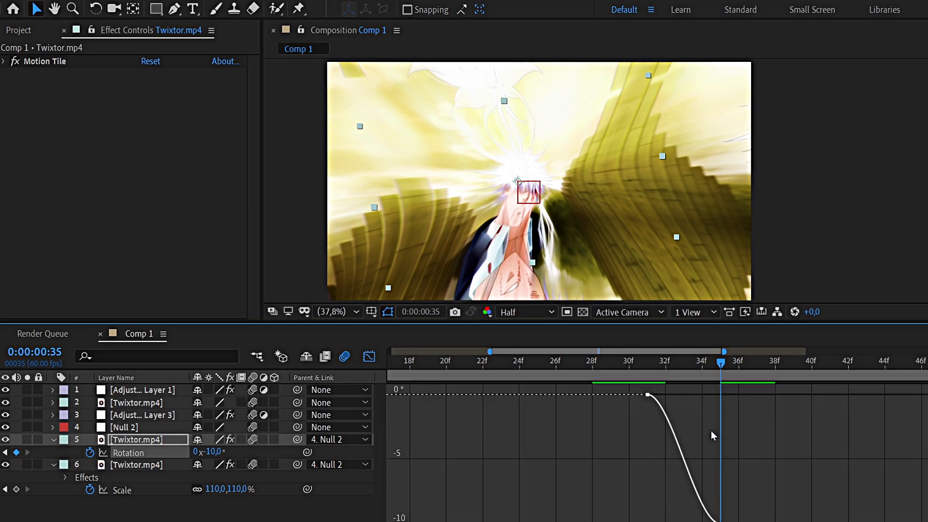
pyautogui.press('=')
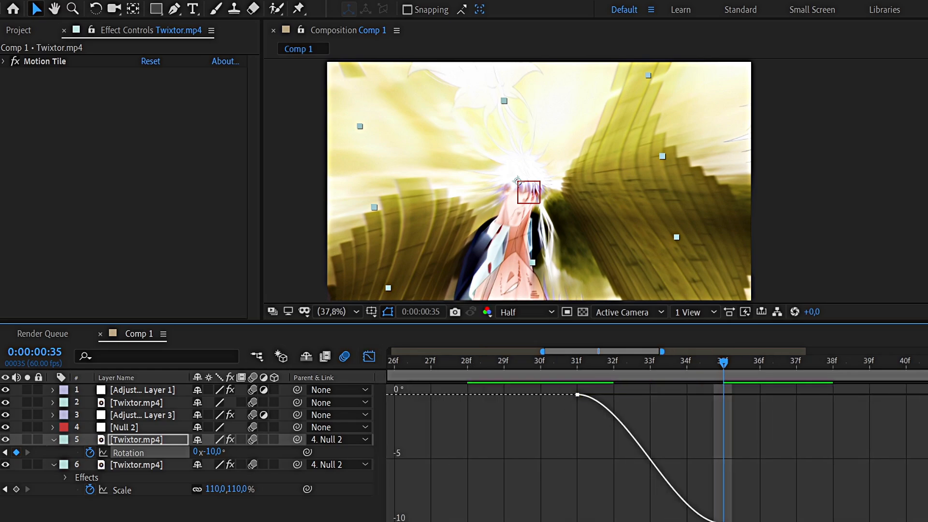
pyautogui.moveTo(674, 520); pyautogui.dragTo(701, 420)
pyautogui.moveTo(584, 361); pyautogui.dragTo(717, 373)
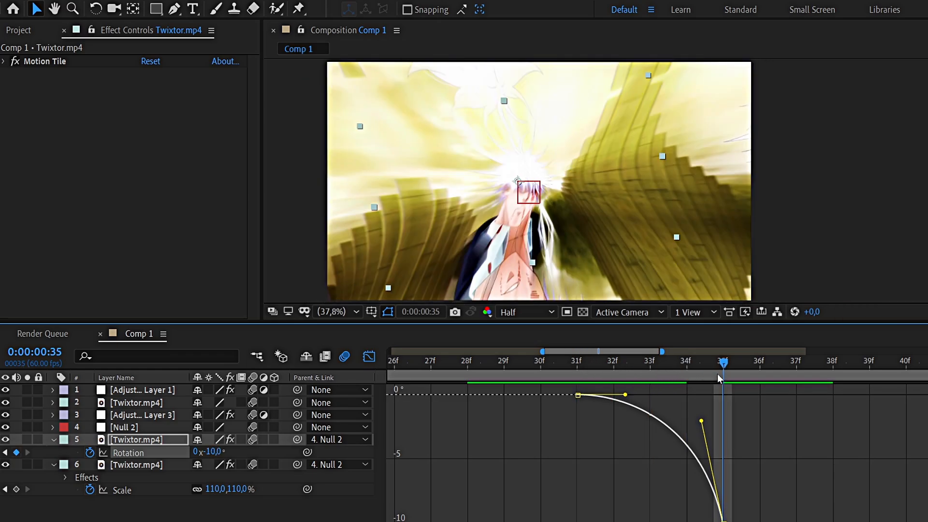
pyautogui.click(369, 357)
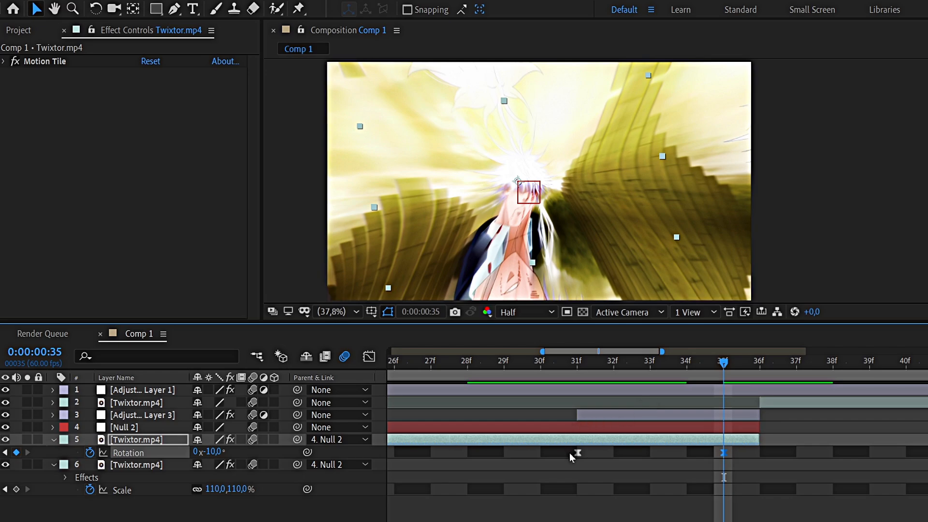
# Move the first Rotation keyframe, the short adjustment layer's start and its first Bend keyframe back to frame 30.
pyautogui.moveTo(574, 454); pyautogui.dragTo(542, 452)
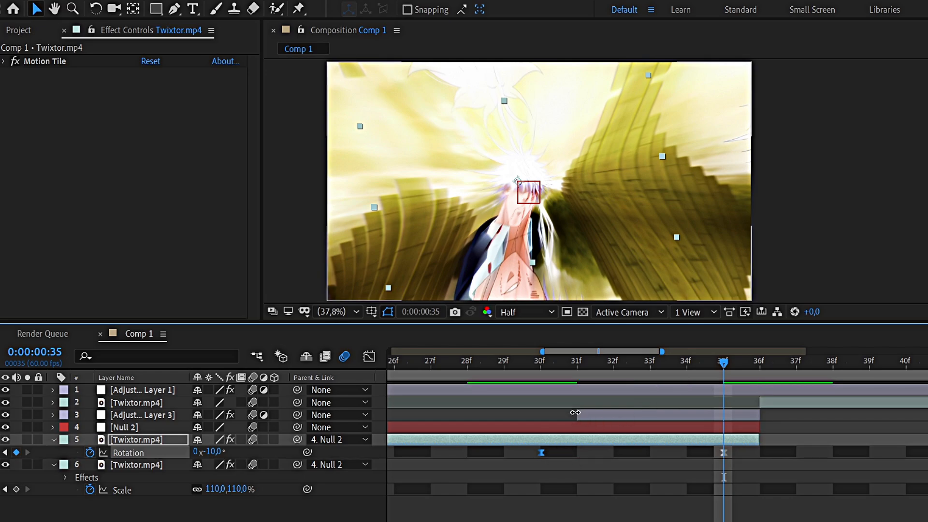
pyautogui.moveTo(582, 416); pyautogui.dragTo(547, 416)
pyautogui.press('u')
pyautogui.click(575, 440)
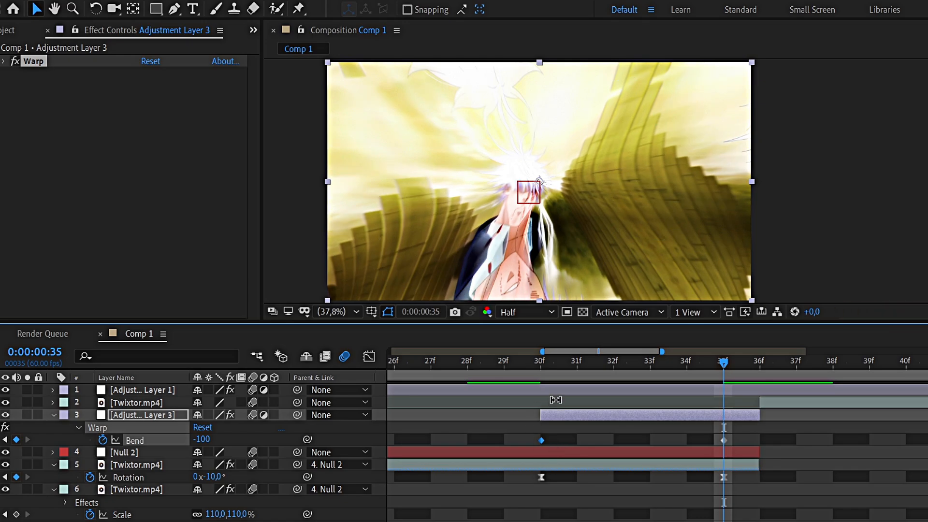
# Shift the anchor point of the clip starting at frame 36 sideways from the centre to the left edge of the white hair.
pyautogui.click(771, 404)
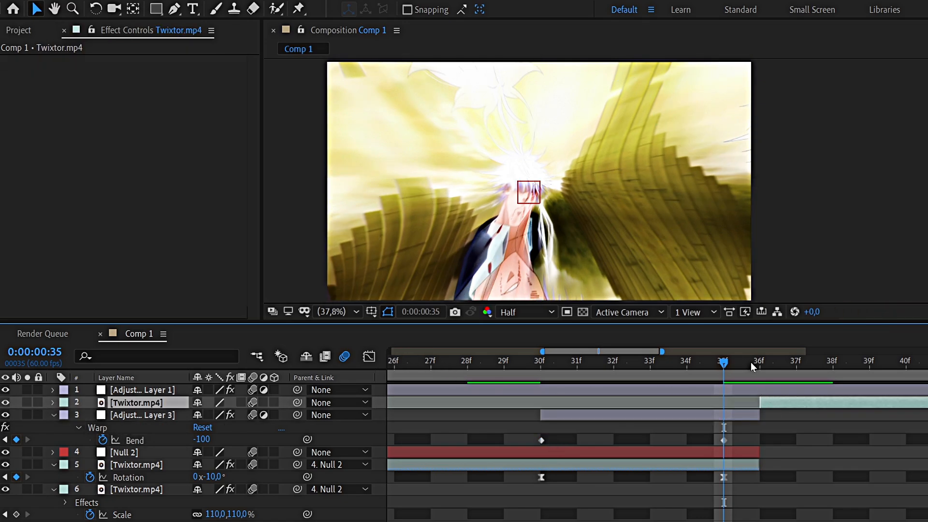
pyautogui.click(758, 362)
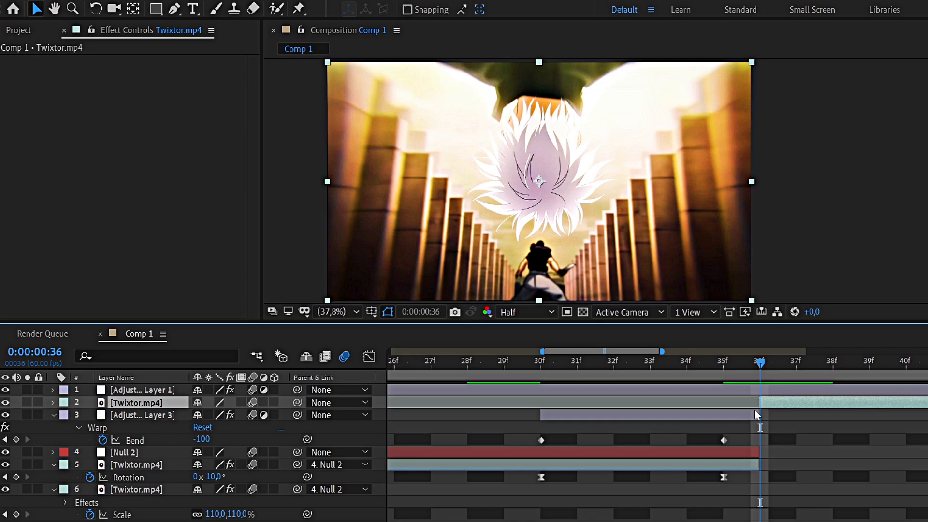
pyautogui.press('s')
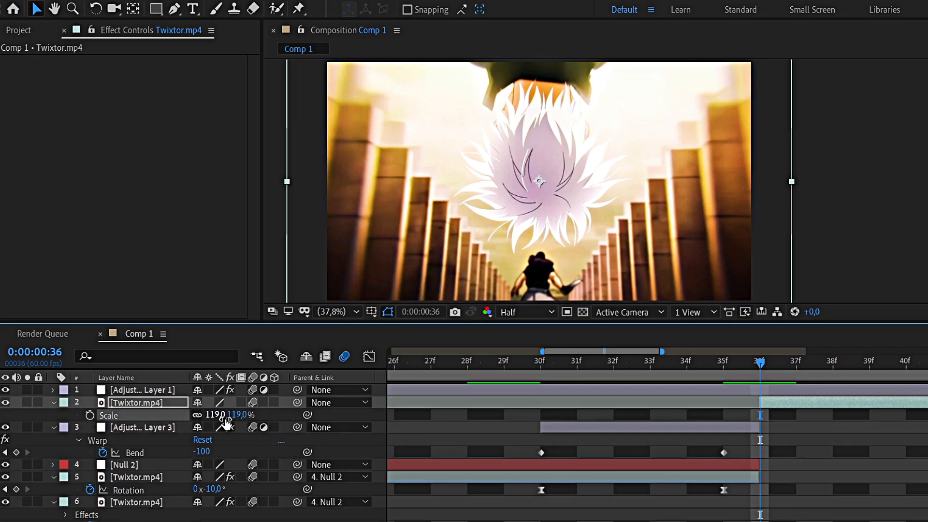
pyautogui.moveTo(219, 418); pyautogui.dragTo(217, 419)
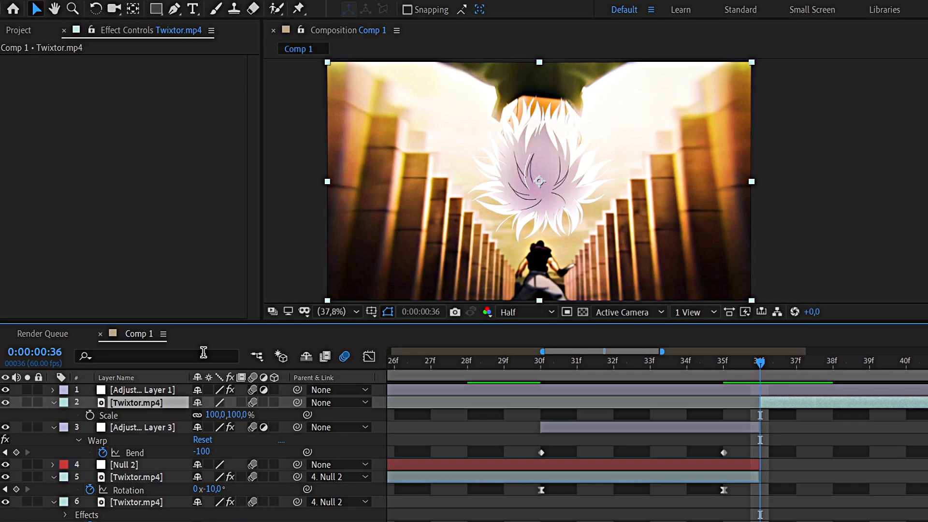
pyautogui.click(134, 11)
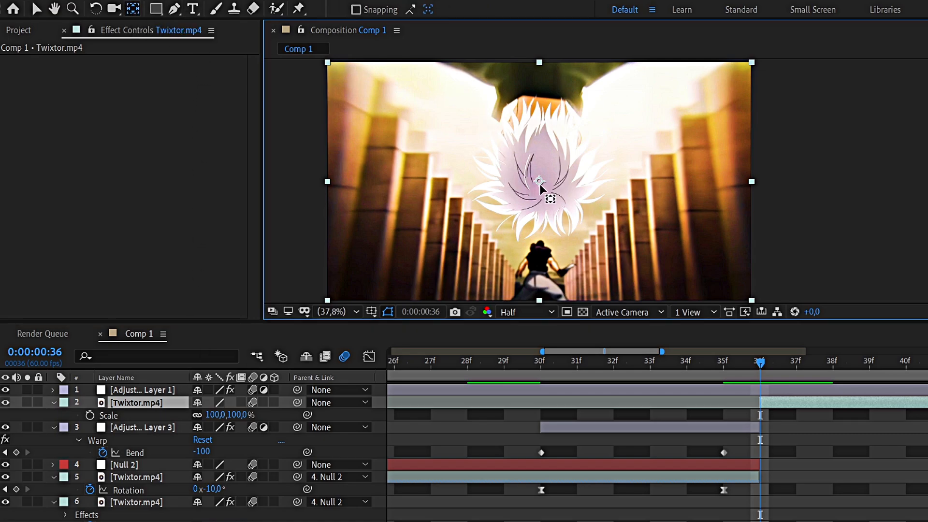
pyautogui.moveTo(534, 193); pyautogui.dragTo(478, 187)
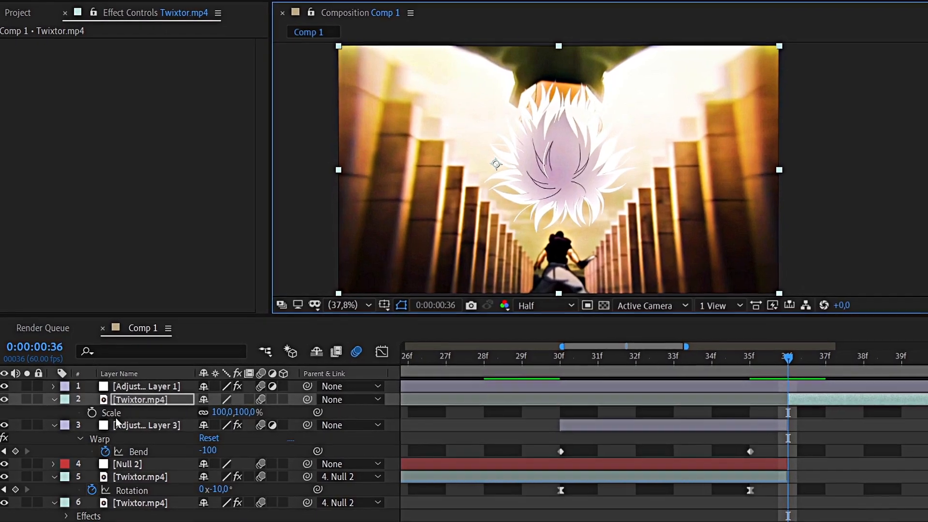
# Keyframe this clip's Scale on frame 36 with unlinked proportions, 540% horizontally and 500% vertically.
pyautogui.click(91, 413)
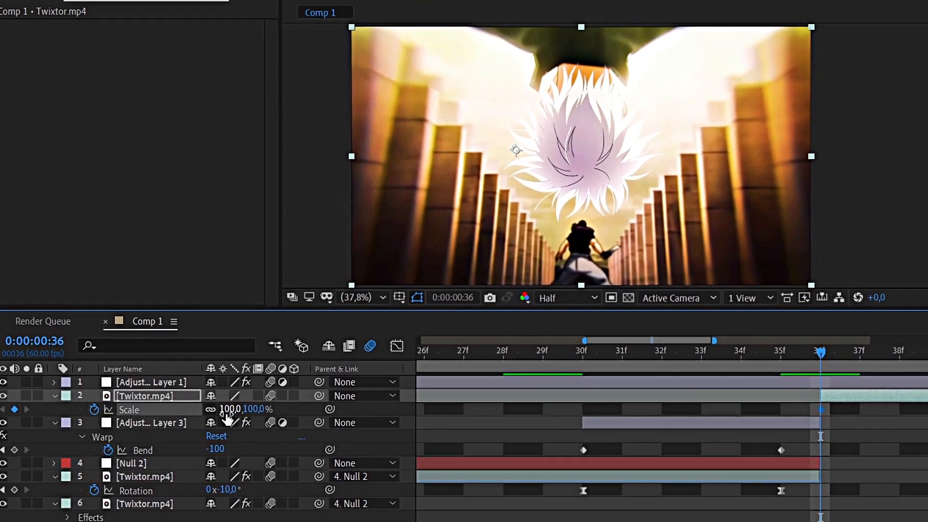
pyautogui.moveTo(226, 414); pyautogui.dragTo(565, 396)
pyautogui.click(249, 402)
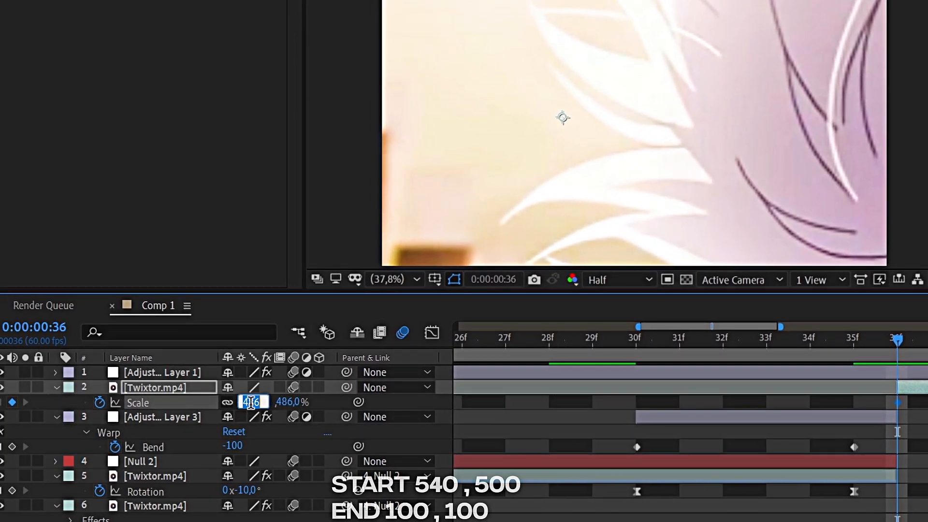
pyautogui.write('500')
pyautogui.press('Return')
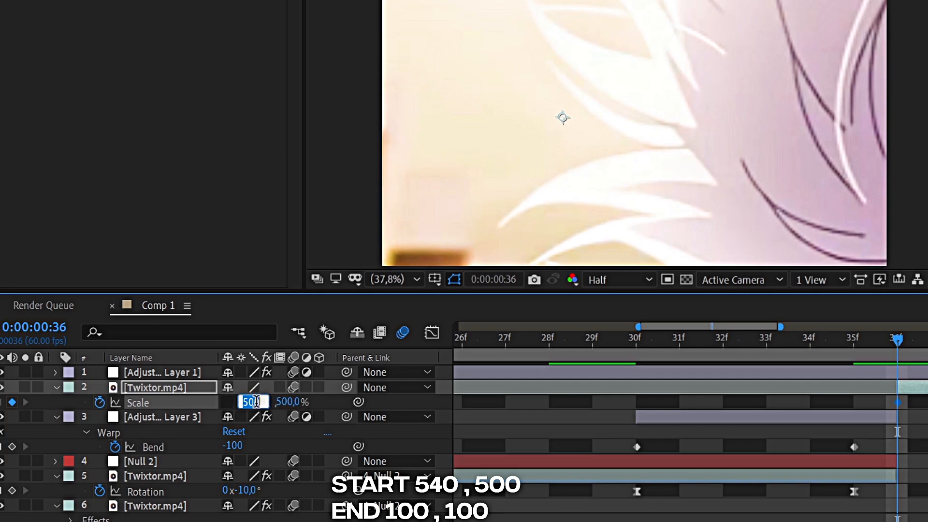
pyautogui.press('Return')
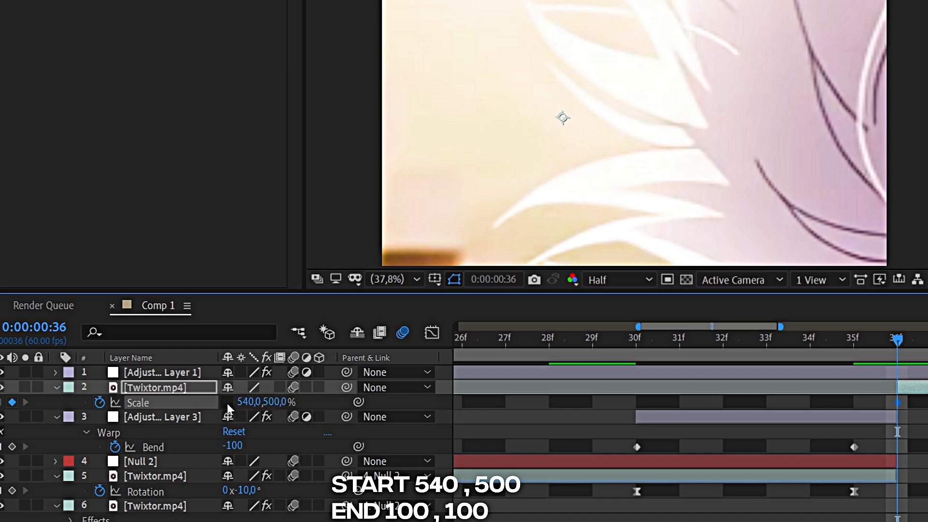
# Keyframe the same clip's Scale at 100% on both axes at 0:00:01:09.
pyautogui.scroll(-5, 793, 435)
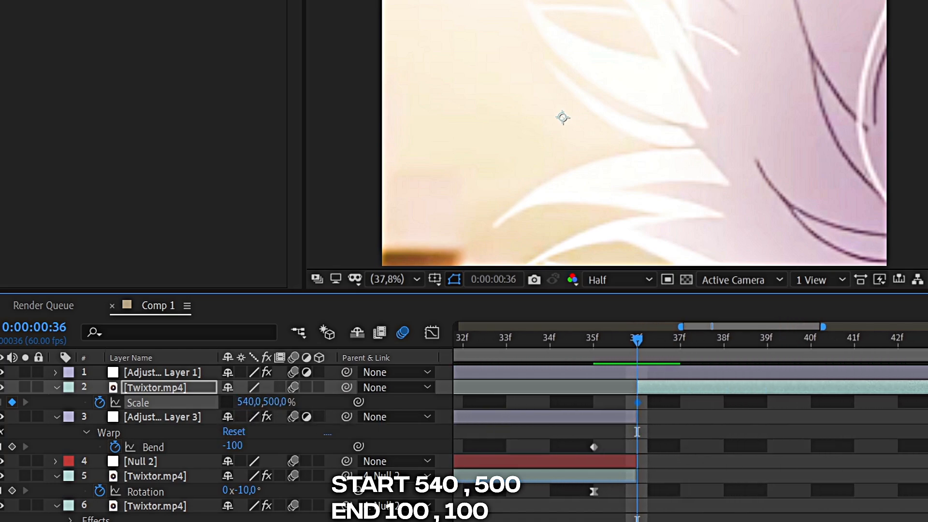
pyautogui.hscroll(3, 793, 434)
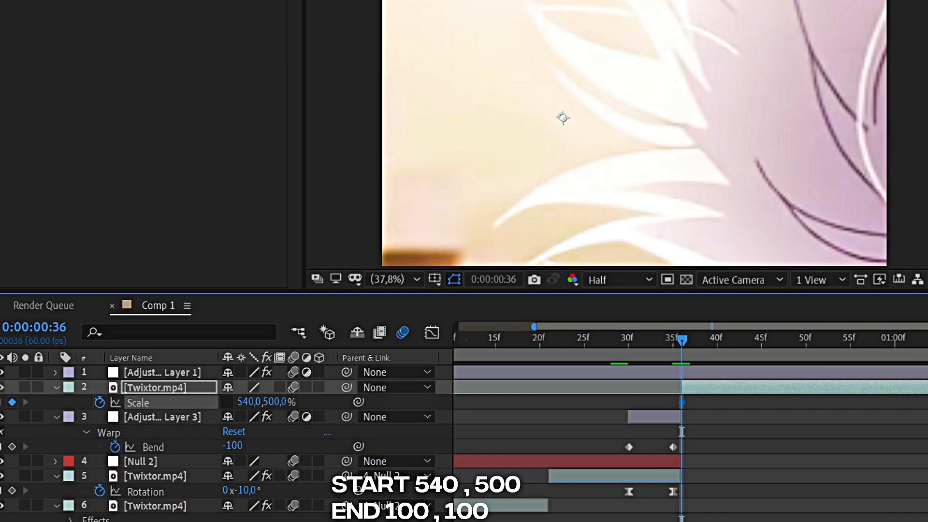
pyautogui.press('k')
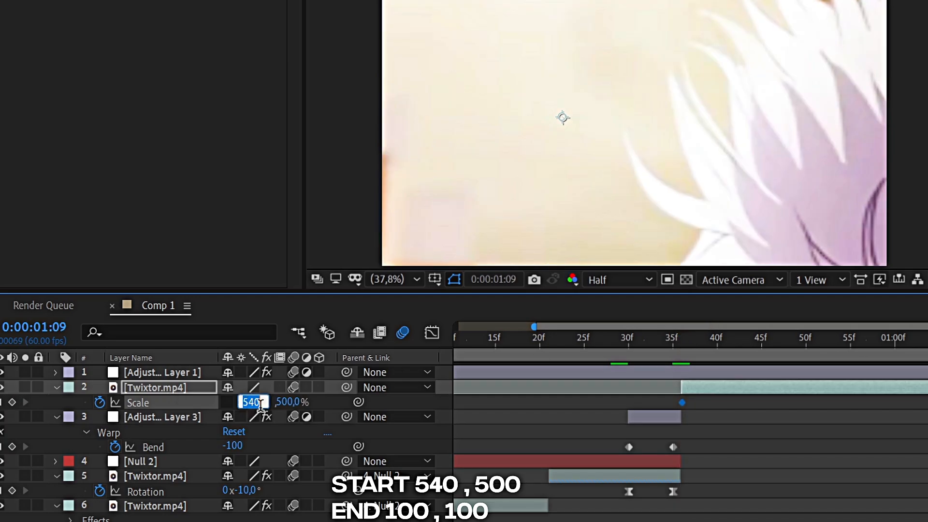
pyautogui.write('100')
pyautogui.press('Return')
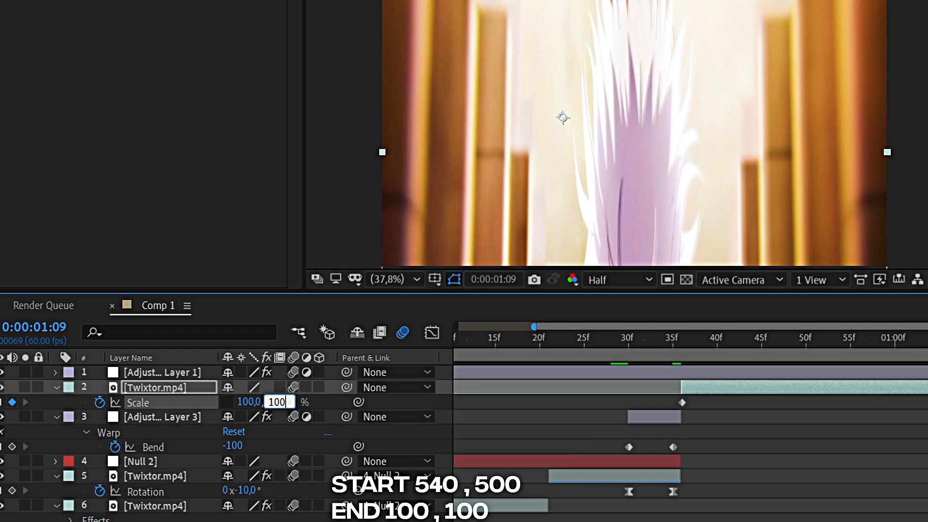
pyautogui.write('100')
pyautogui.press('Return')
# Apply Easy Ease to the clip's Scale keyframes and show their value graph.
pyautogui.moveTo(908, 411); pyautogui.dragTo(677, 408)
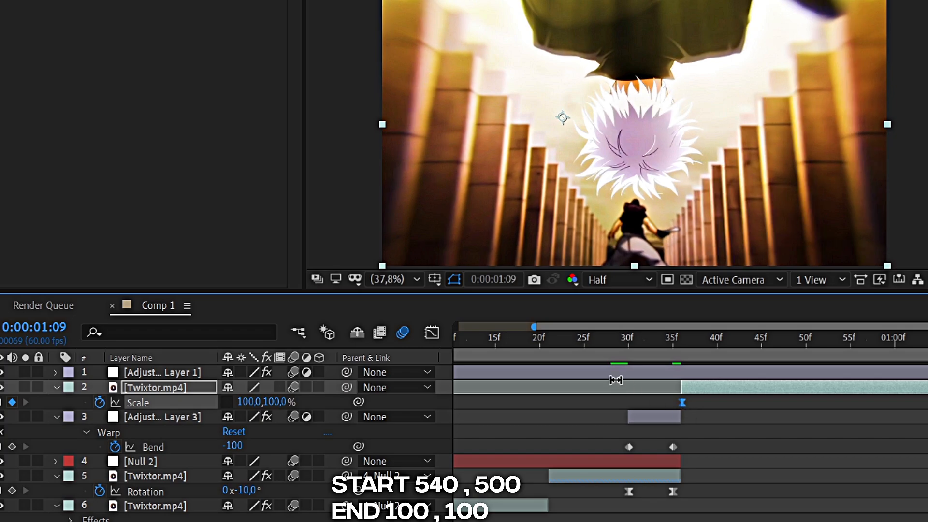
pyautogui.click(432, 332)
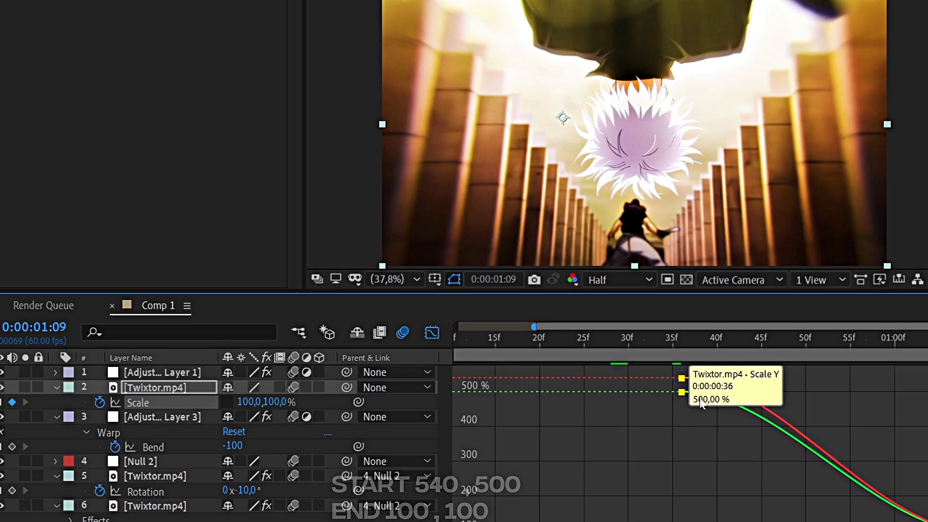
pyautogui.click(682, 391)
pyautogui.moveTo(771, 391); pyautogui.dragTo(777, 391)
pyautogui.moveTo(735, 414); pyautogui.dragTo(697, 444)
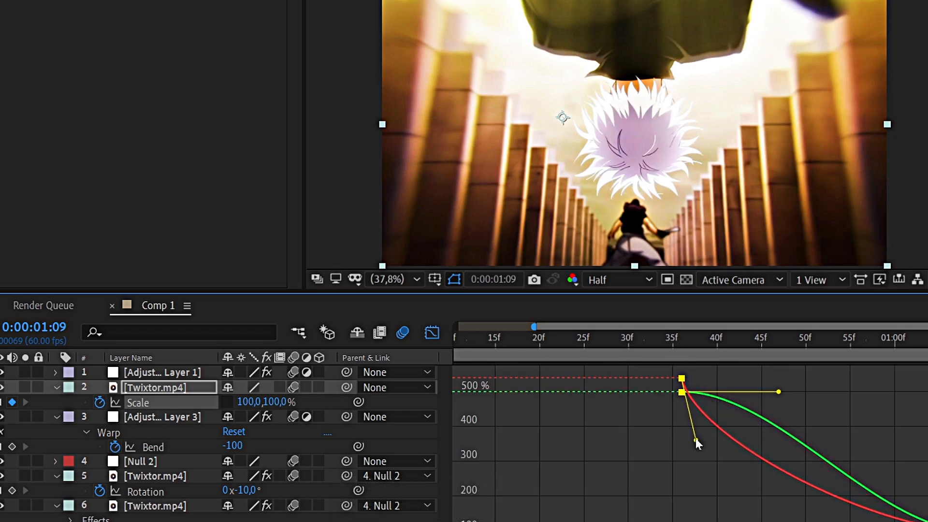
pyautogui.press('F9')
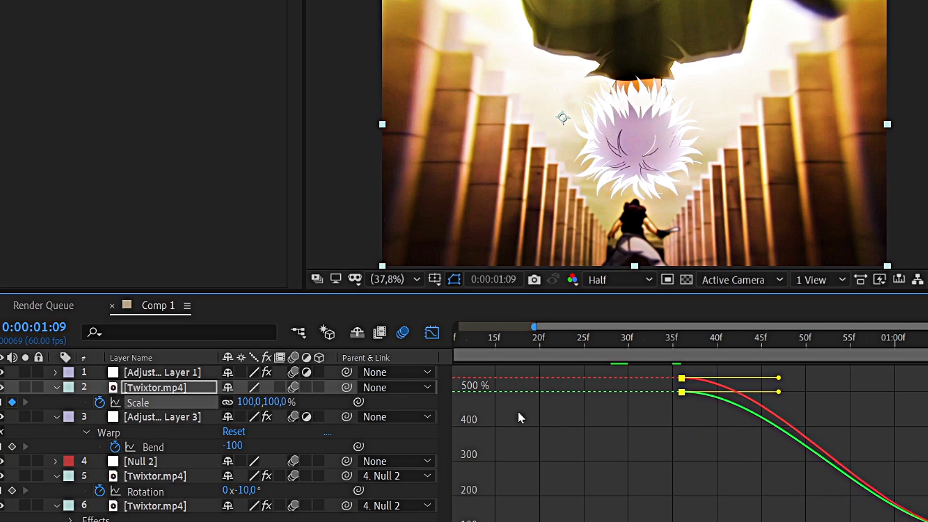
# Shape both Scale curves to plunge steeply from frame 36 and flatten out gradually, and scrub back to frame 32.
pyautogui.moveTo(775, 378); pyautogui.dragTo(637, 501)
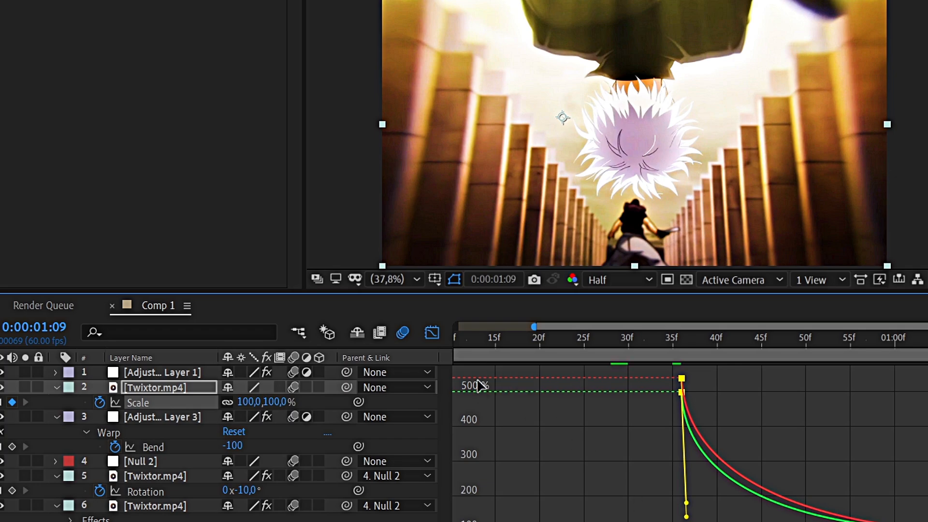
pyautogui.click(434, 337)
pyautogui.moveTo(712, 343); pyautogui.dragTo(651, 346)
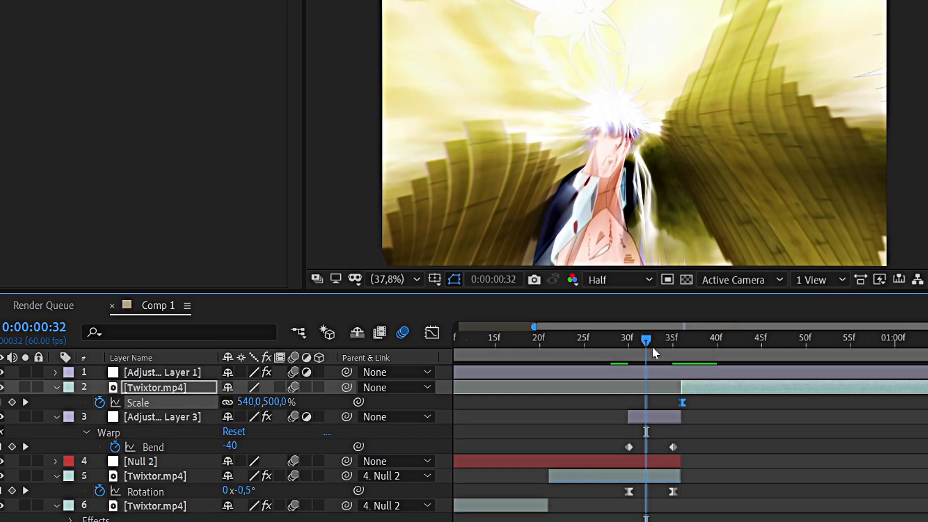
# Keyframe the incoming clip's Rotation at -32° on frame 36 and at 0° at 0:00:01:09.
pyautogui.press('space')
pyautogui.click(680, 341)
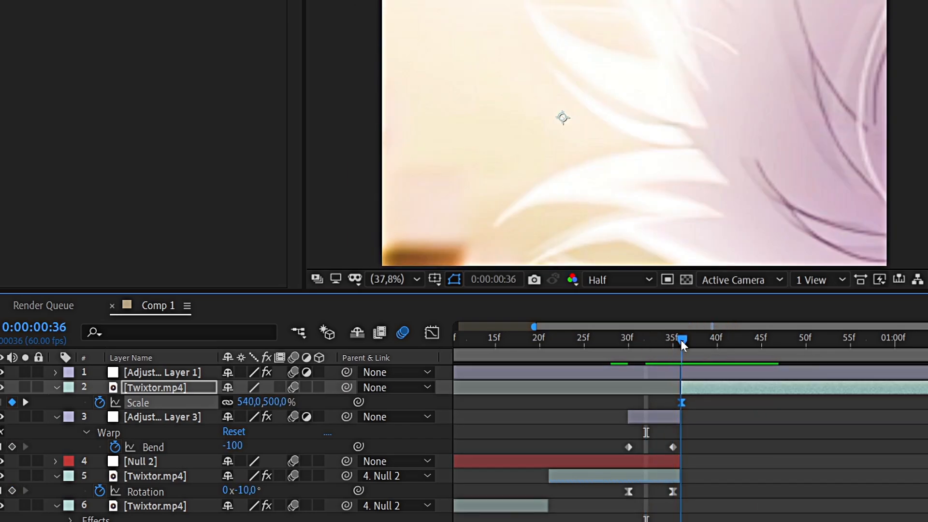
pyautogui.press('r')
pyautogui.click(99, 403)
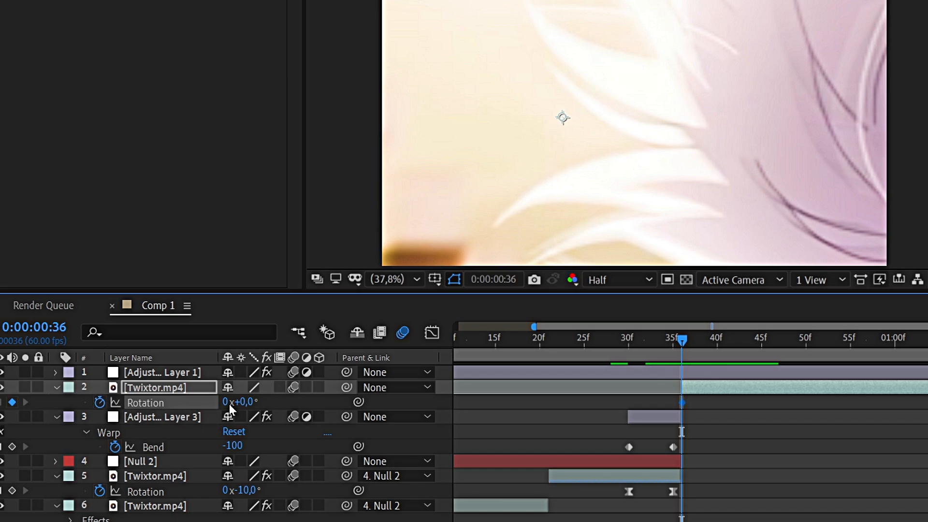
pyautogui.moveTo(236, 402)
pyautogui.mouseDown()
pyautogui.moveTo(265, 402)
pyautogui.moveTo(209, 413)
pyautogui.moveTo(250, 403)
pyautogui.mouseUp()
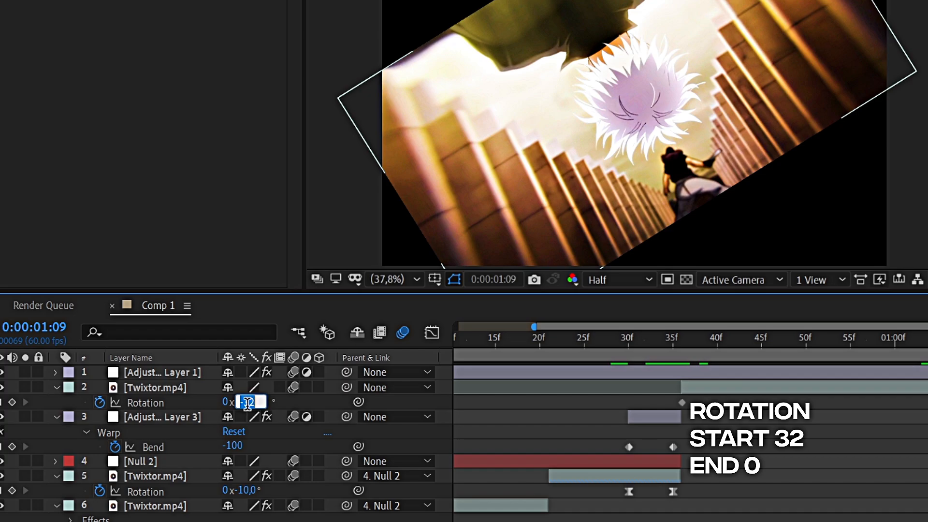
pyautogui.write('0')
pyautogui.press('Return')
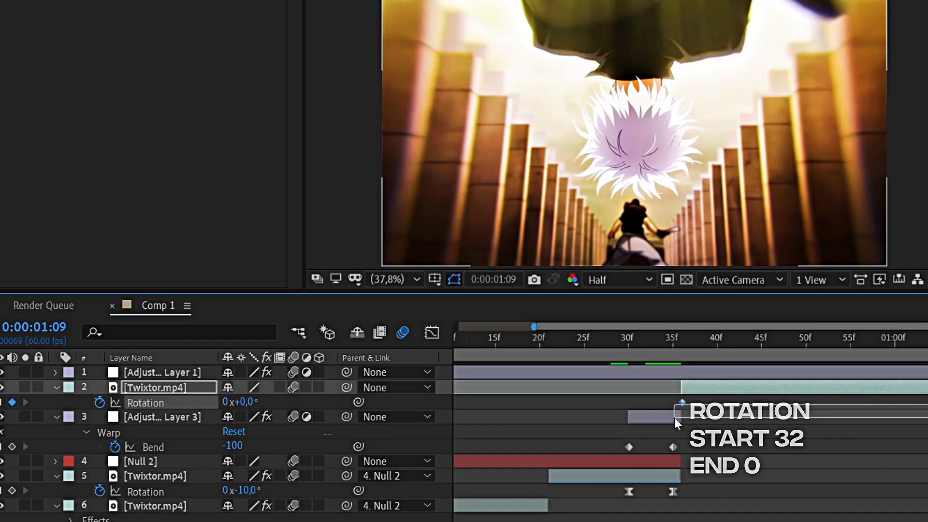
# Apply Easy Ease to the incoming clip's Rotation keyframes and shape their value curve to rise steeply from frame 36 and flatten out gradually.
pyautogui.moveTo(677, 423); pyautogui.dragTo(676, 423)
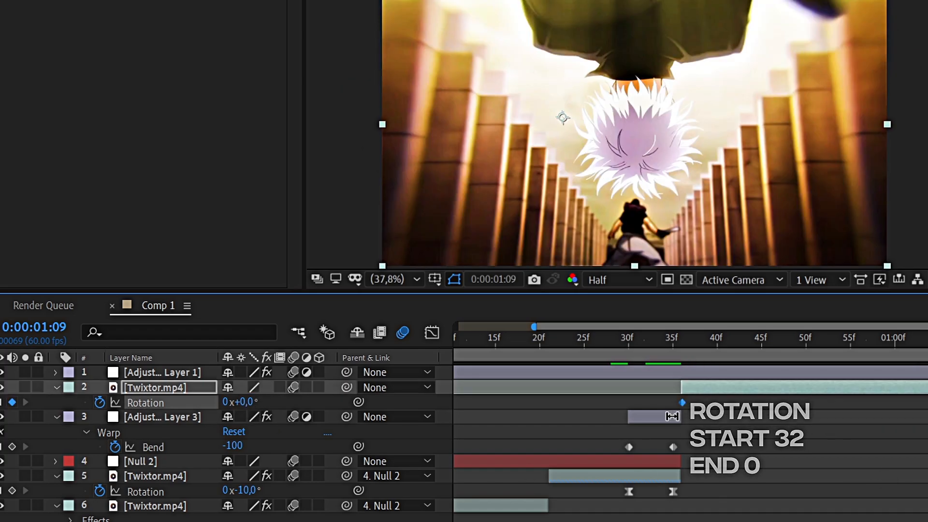
pyautogui.click(430, 335)
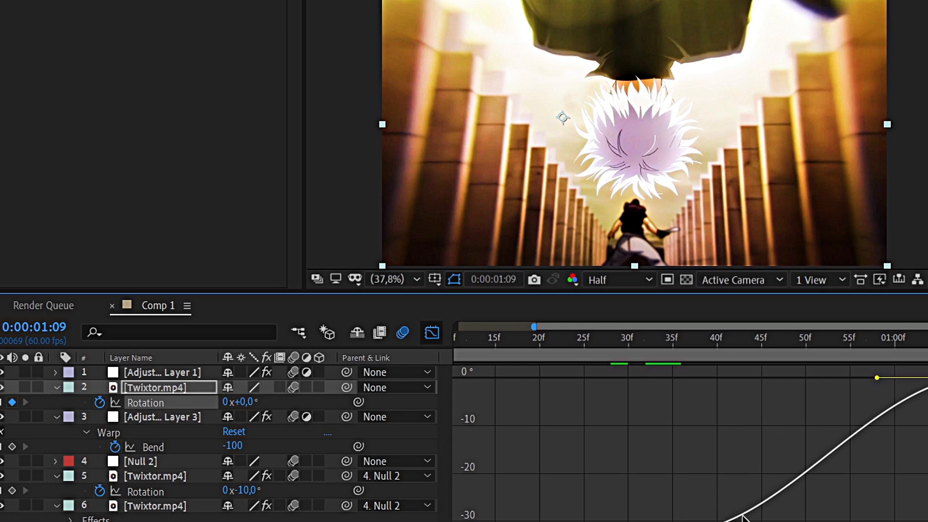
pyautogui.moveTo(742, 517); pyautogui.dragTo(578, 407)
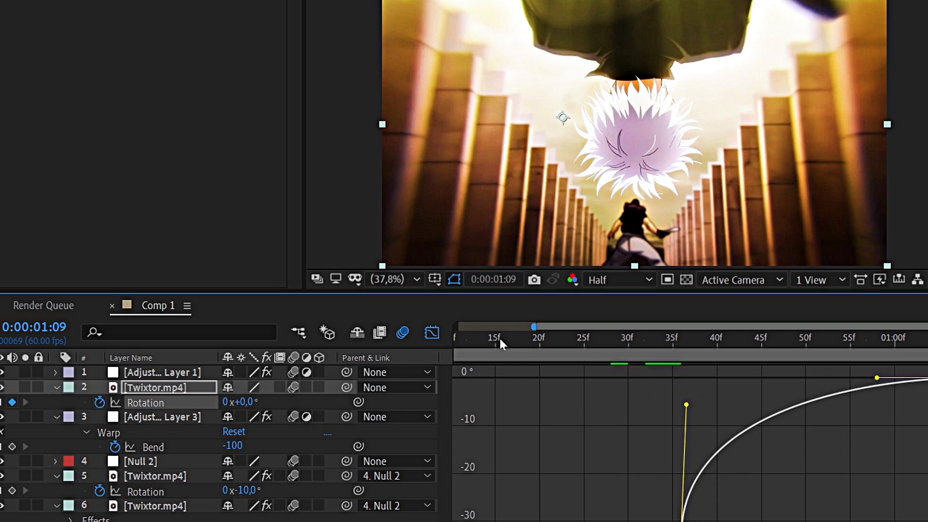
pyautogui.click(432, 333)
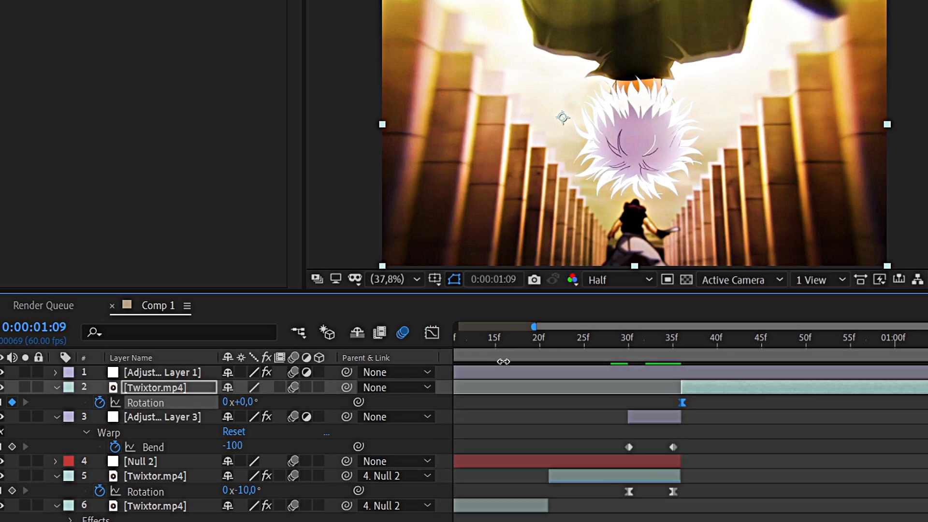
# Preview the transition, and set the outgoing clip's Rotation keyframe on frame 35 to 10°.
pyautogui.click(629, 342)
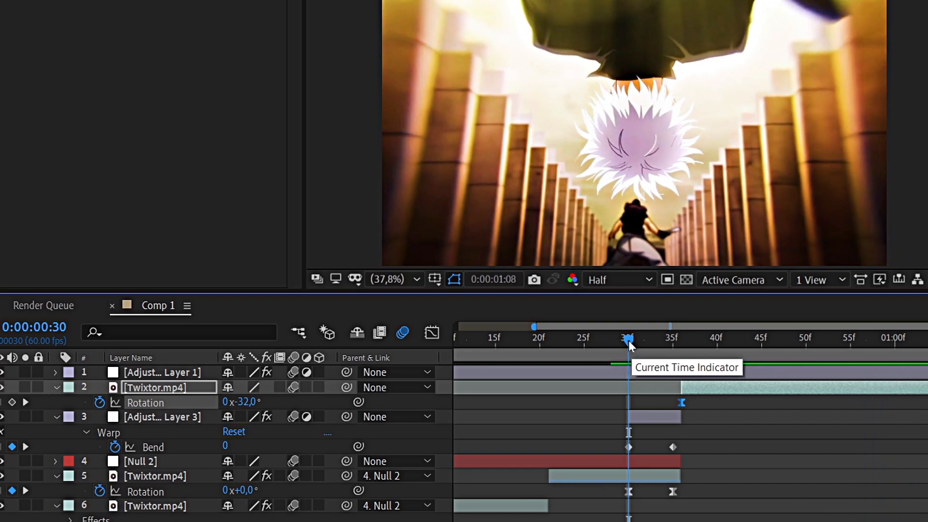
pyautogui.keyDown('alt'); pyautogui.scroll(-2, 630, 395); pyautogui.keyUp('alt')
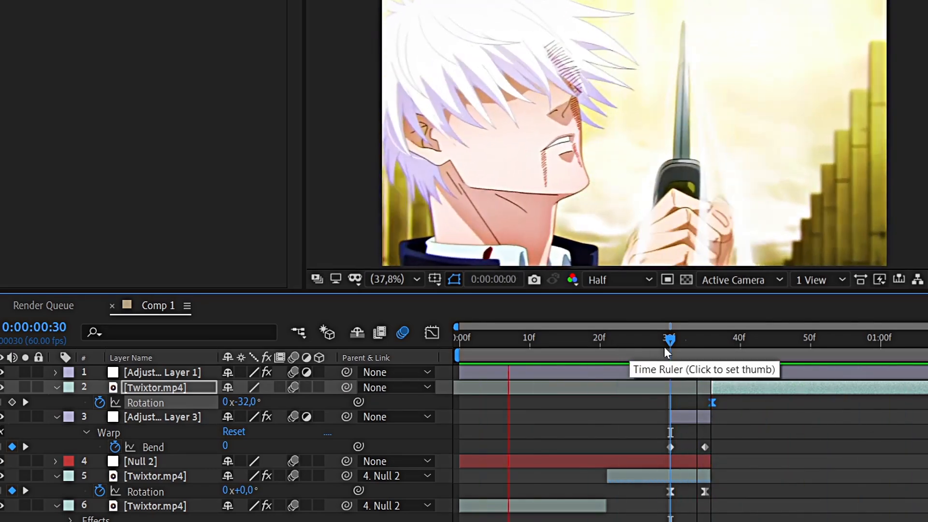
pyautogui.moveTo(670, 339); pyautogui.dragTo(704, 372)
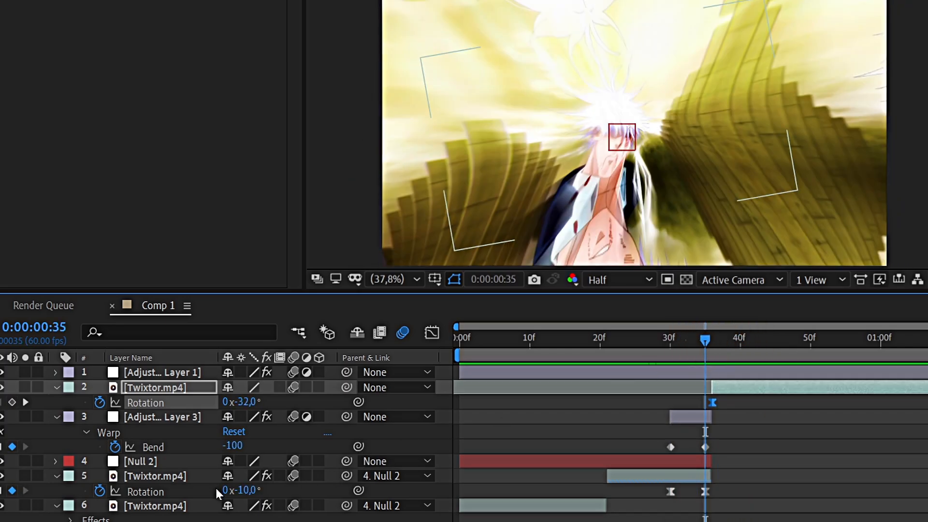
pyautogui.click(244, 490)
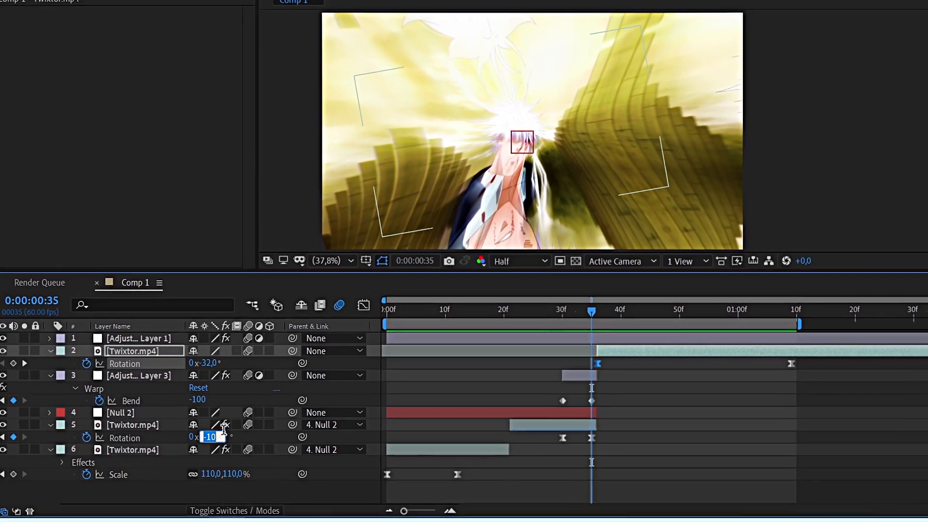
pyautogui.write('10')
pyautogui.press('Return')
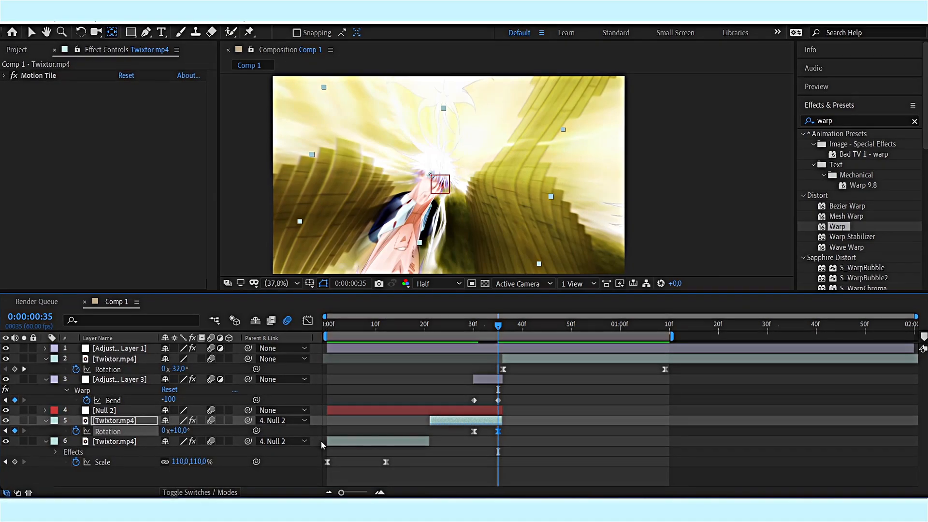
# Shape the outgoing clip's Rotation curve to start slowly and climb steeply into frame 35, and scrub to frame 36.
pyautogui.click(307, 321)
pyautogui.moveTo(495, 354); pyautogui.dragTo(489, 443)
pyautogui.scroll(3, 483, 451)
pyautogui.scroll(2, 489, 425)
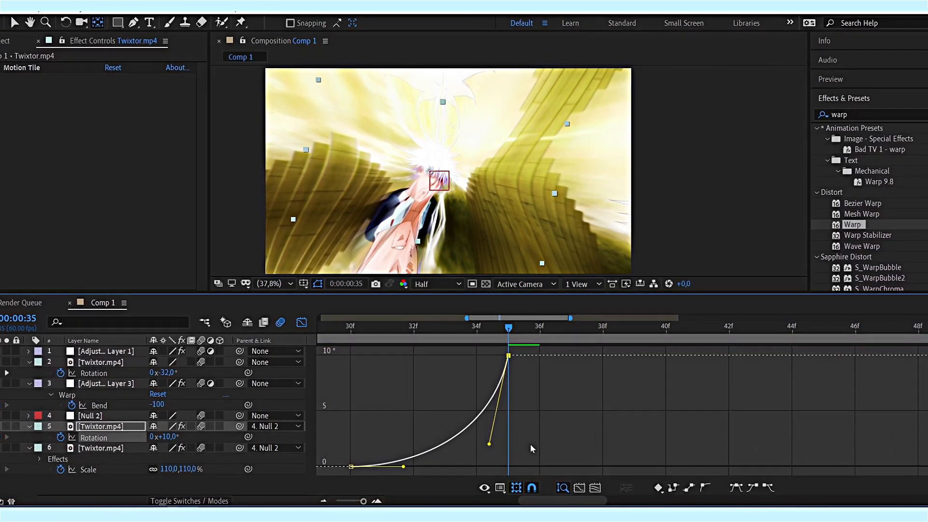
pyautogui.hotkey('shift', 'F3')
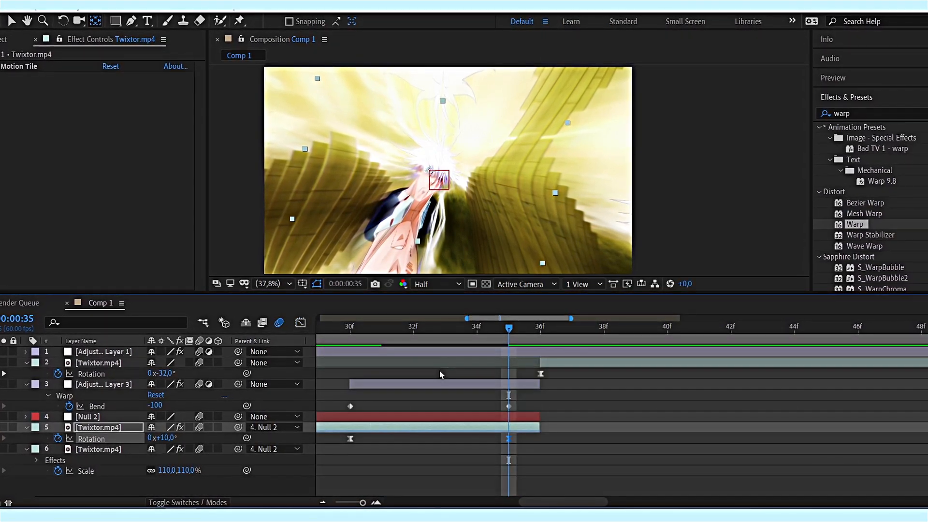
pyautogui.scroll(-2, 439, 370)
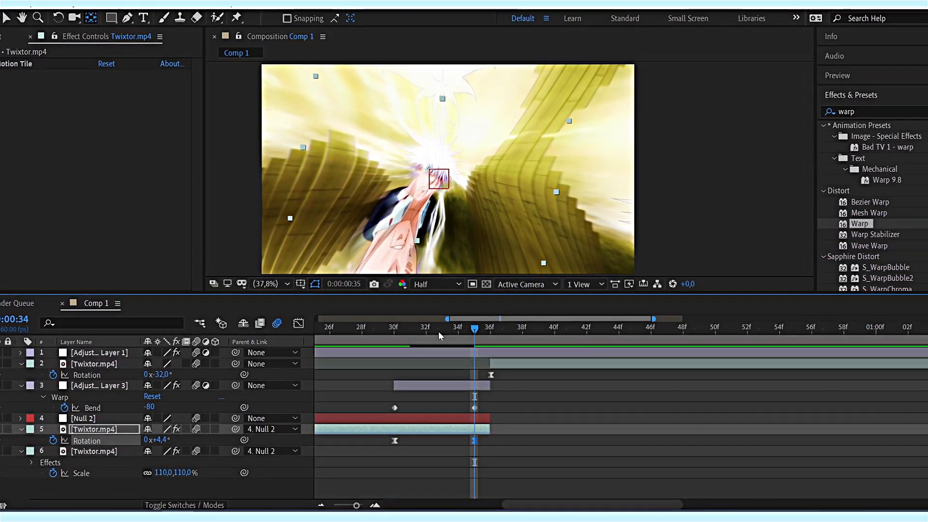
pyautogui.moveTo(439, 331); pyautogui.dragTo(490, 339)
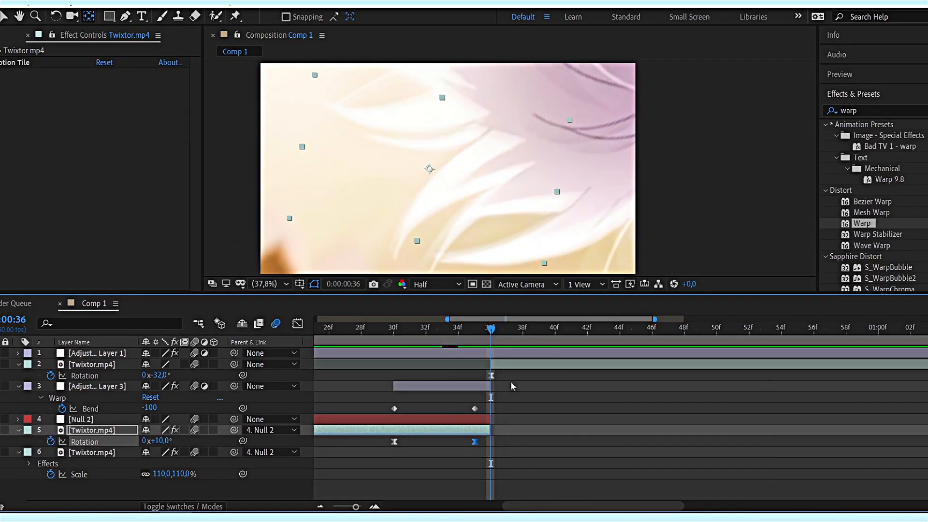
# Add a null object above the incoming clip, starting on frame 57 and trimmed to end at 0:00:01:10.
pyautogui.scroll(-2, 522, 380)
pyautogui.click(526, 364)
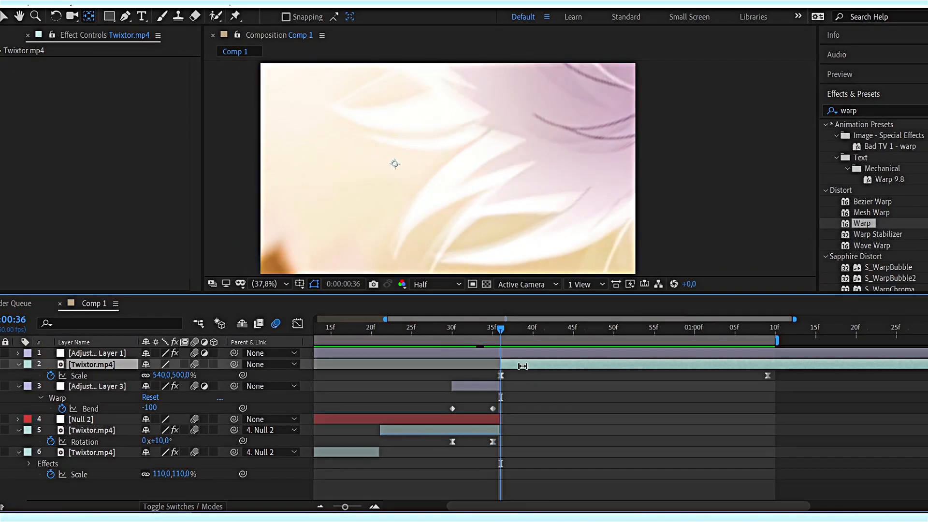
pyautogui.moveTo(502, 330); pyautogui.dragTo(671, 348)
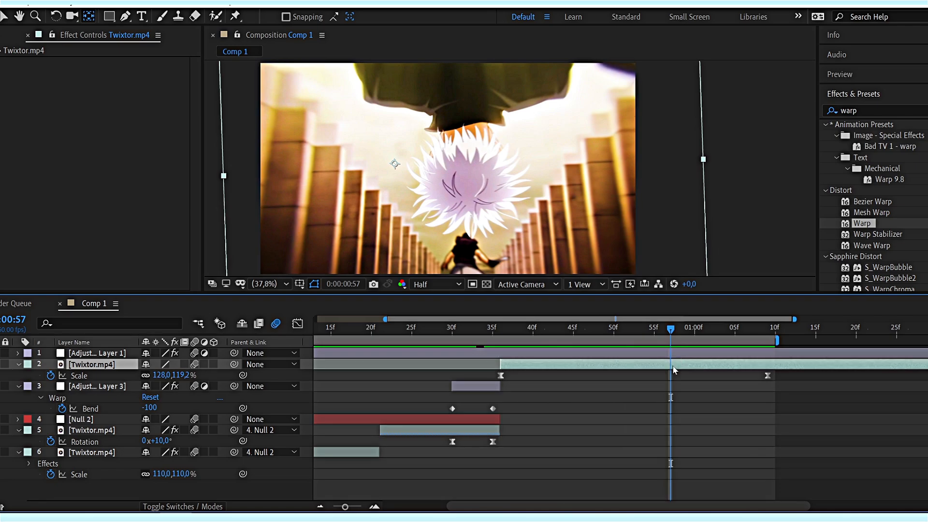
pyautogui.hotkey('ctrl', 'alt', 'shift', 'y')
pyautogui.moveTo(671, 364); pyautogui.dragTo(775, 333)
pyautogui.click(675, 347)
pyautogui.click(780, 365)
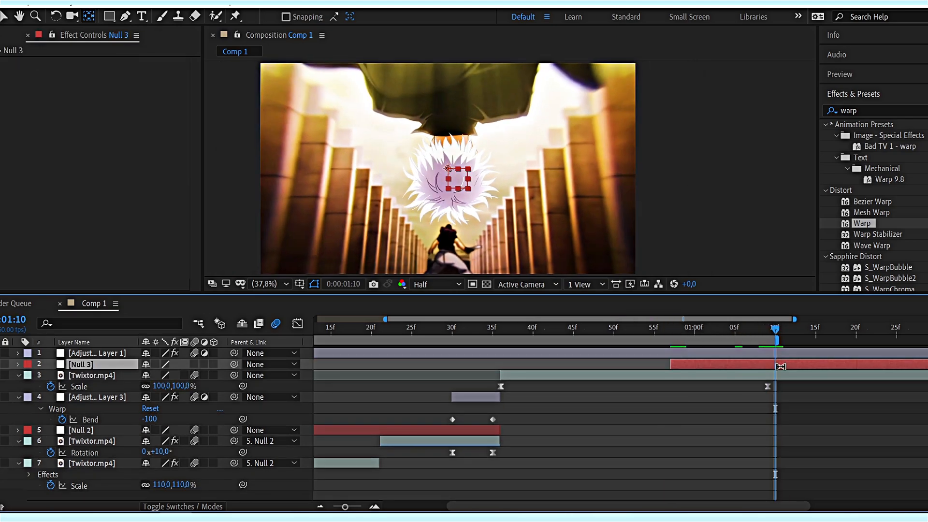
pyautogui.hotkey('alt', ']')
# Parent the incoming clip to Null 3 and keyframe the null's Scale at 100% on frame 57.
pyautogui.click(751, 377)
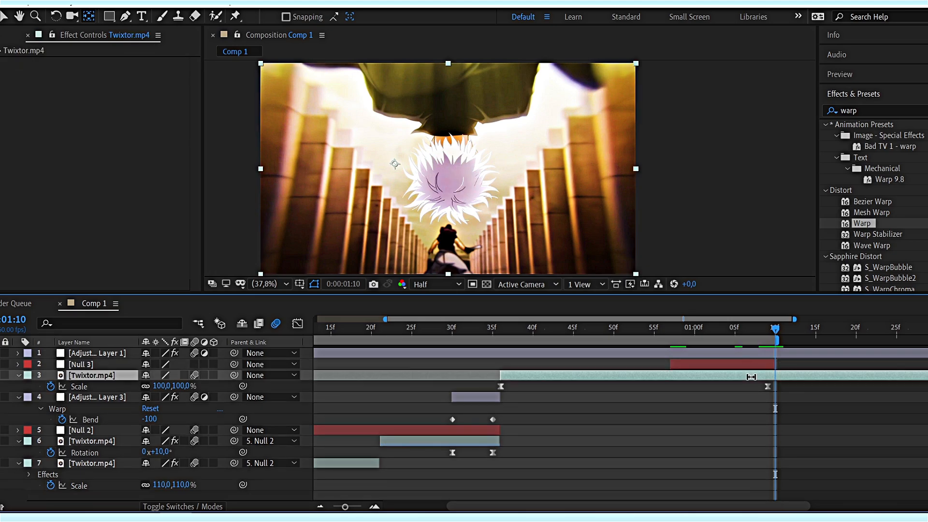
pyautogui.moveTo(233, 375); pyautogui.dragTo(224, 368)
pyautogui.moveTo(691, 329); pyautogui.dragTo(675, 338)
pyautogui.click(680, 364)
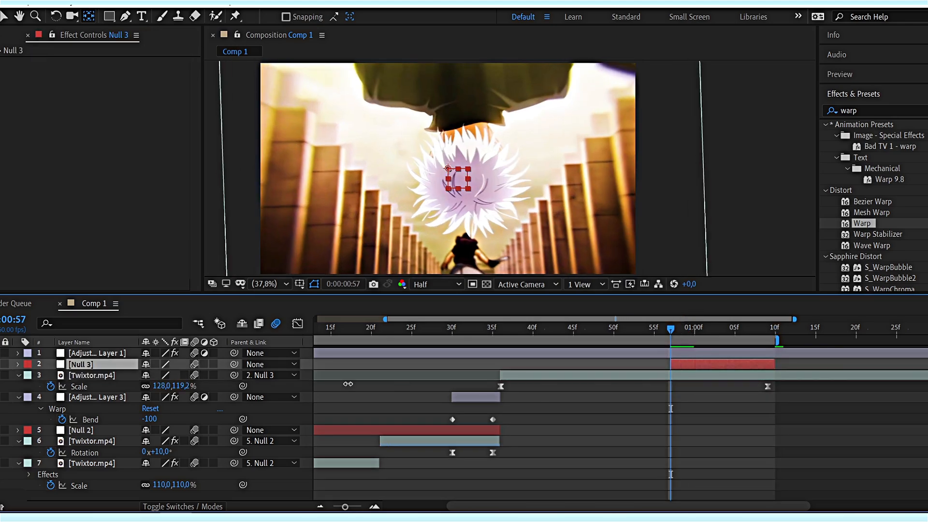
pyautogui.press('s')
pyautogui.click(51, 376)
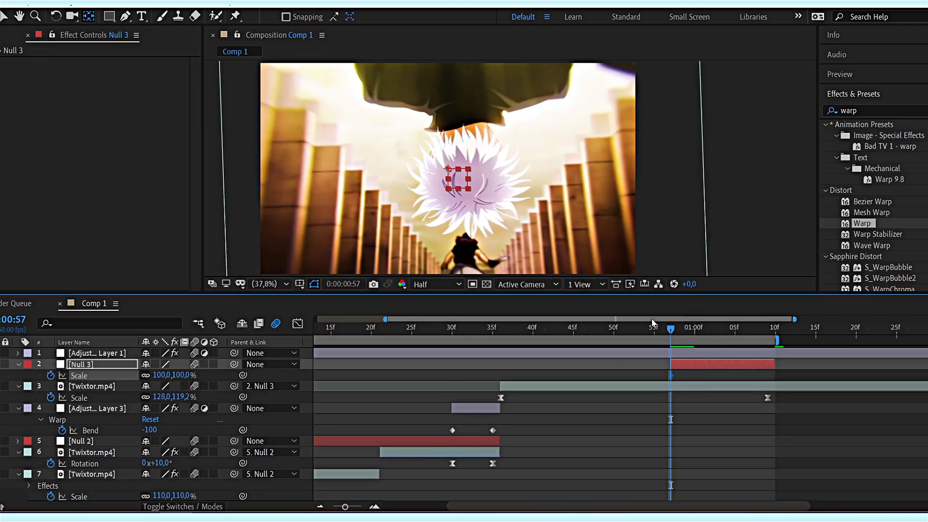
# At 0:00:01:09, place the null's anchor point on the small dark-haired figure and keyframe the null's Scale at 402%.
pyautogui.click(448, 171)
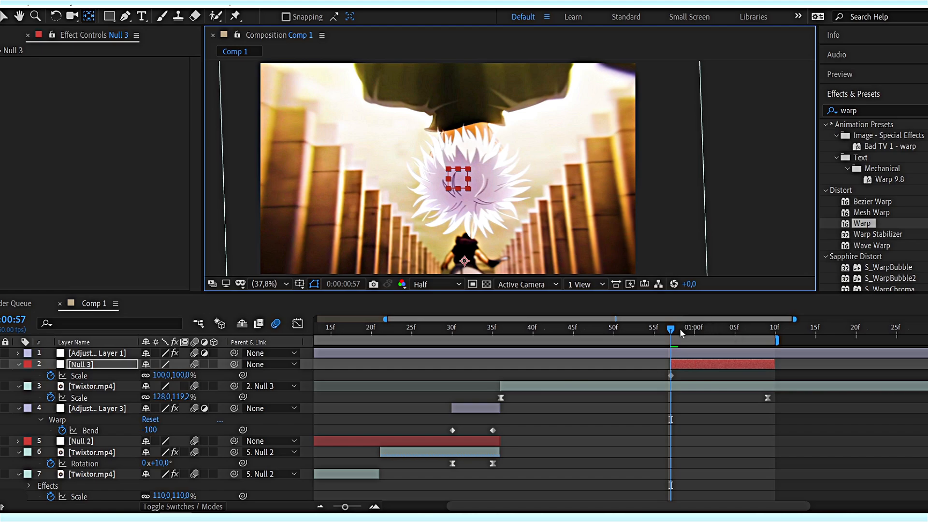
pyautogui.moveTo(681, 332); pyautogui.dragTo(767, 332)
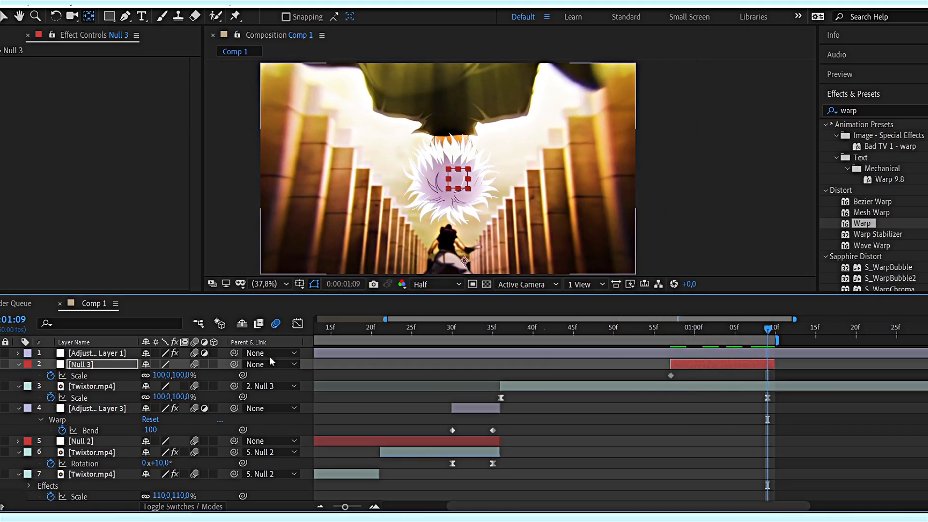
pyautogui.moveTo(161, 375); pyautogui.dragTo(275, 378)
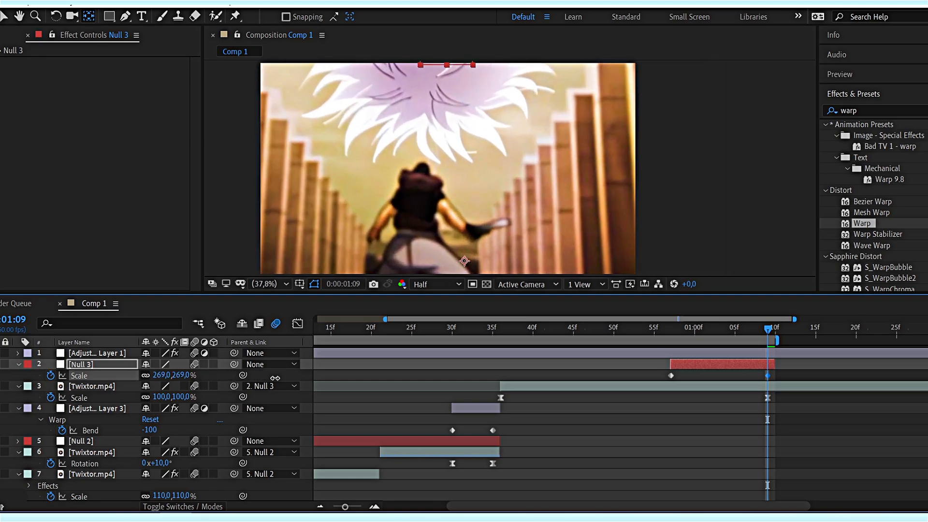
pyautogui.hotkey('ctrl', 'z')
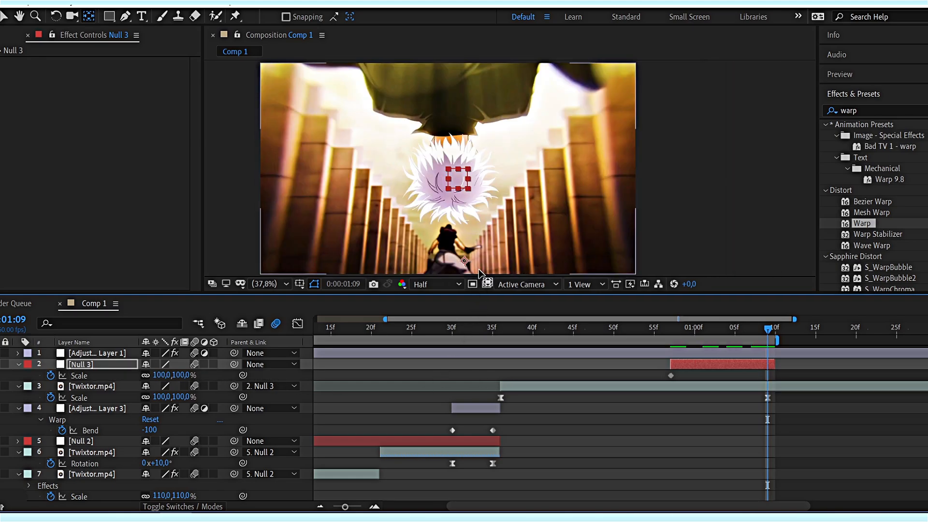
pyautogui.click(456, 256)
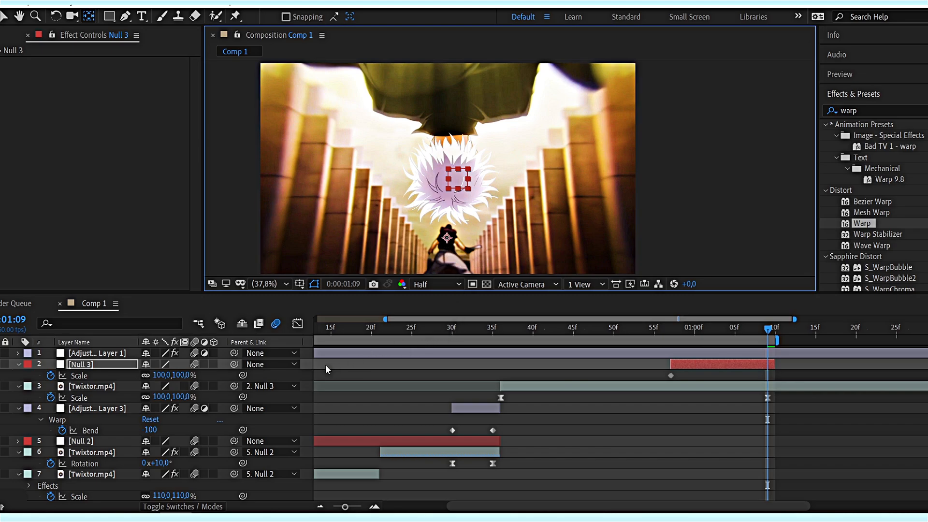
pyautogui.moveTo(163, 375); pyautogui.dragTo(354, 373)
# Apply Easy Ease to the null's Scale keyframes and shape the curve to start slowly and climb steeply into 0:00:01:09.
pyautogui.moveTo(661, 375); pyautogui.dragTo(802, 383)
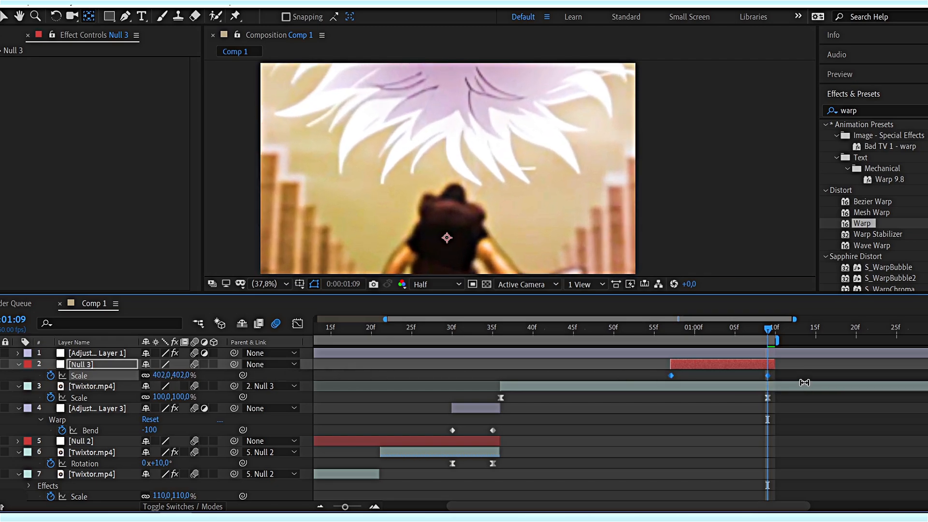
pyautogui.click(302, 326)
pyautogui.scroll(4, 720, 399)
pyautogui.click(809, 359)
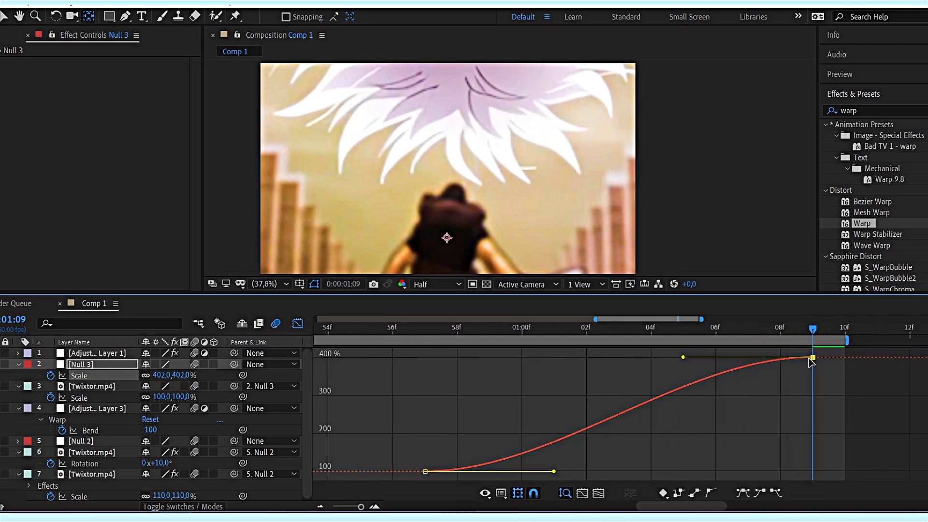
pyautogui.moveTo(682, 357); pyautogui.dragTo(793, 439)
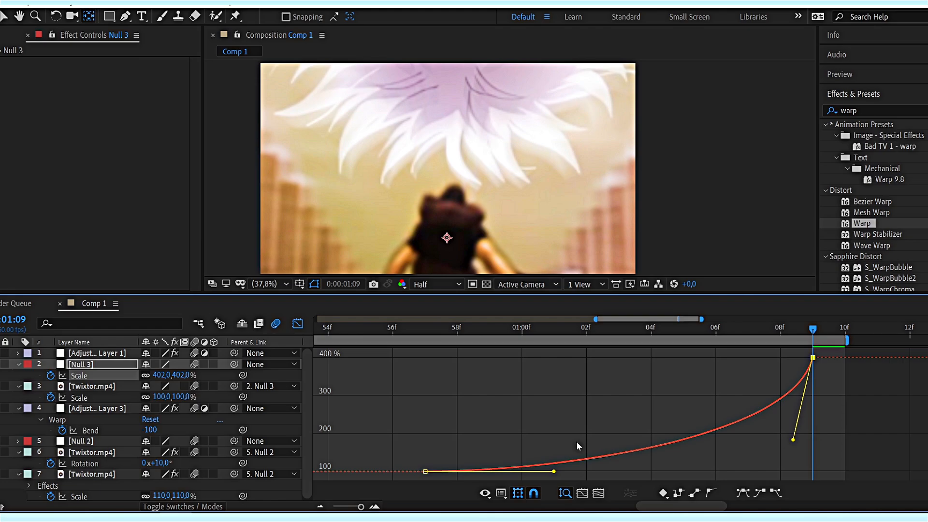
pyautogui.click(303, 324)
pyautogui.scroll(-5, 647, 406)
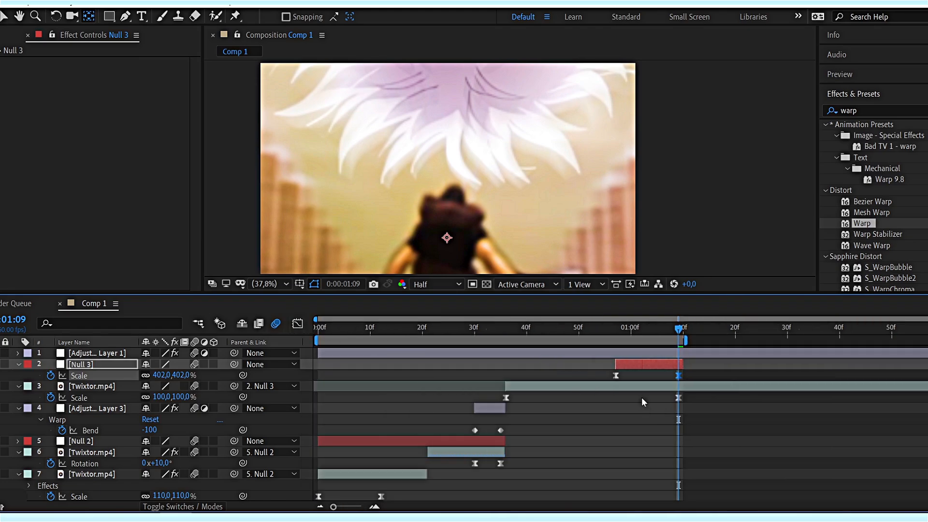
# Play the whole edit from the start and return to the first frame.
pyautogui.click(601, 332)
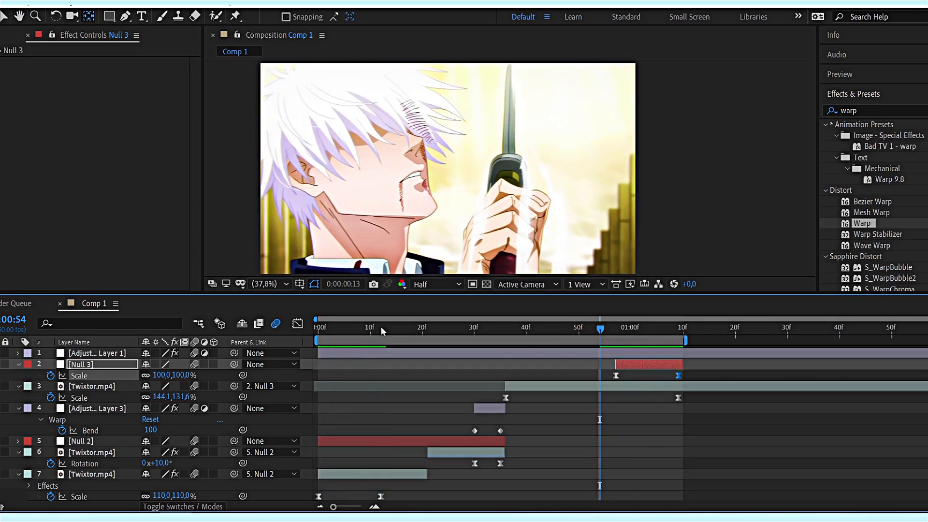
pyautogui.press('Home')
pyautogui.press('space')
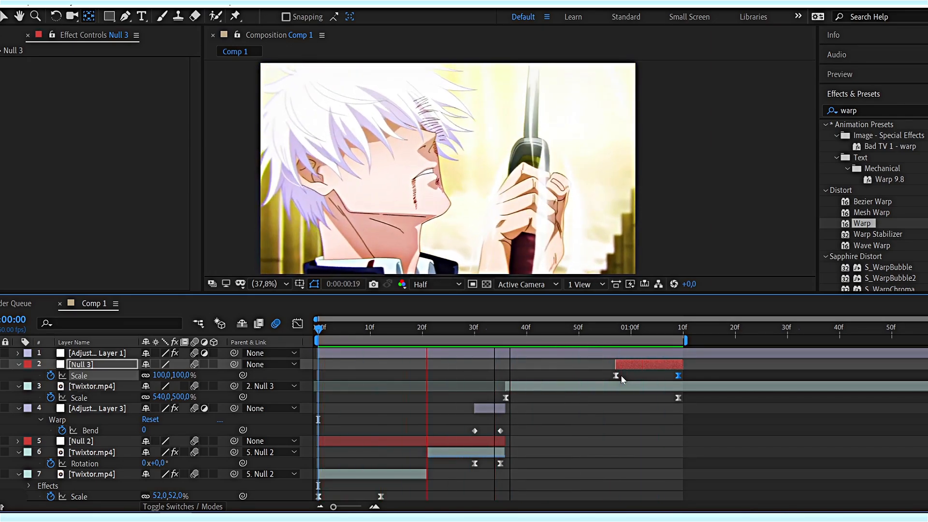
pyautogui.press('space')
pyautogui.press('Home')
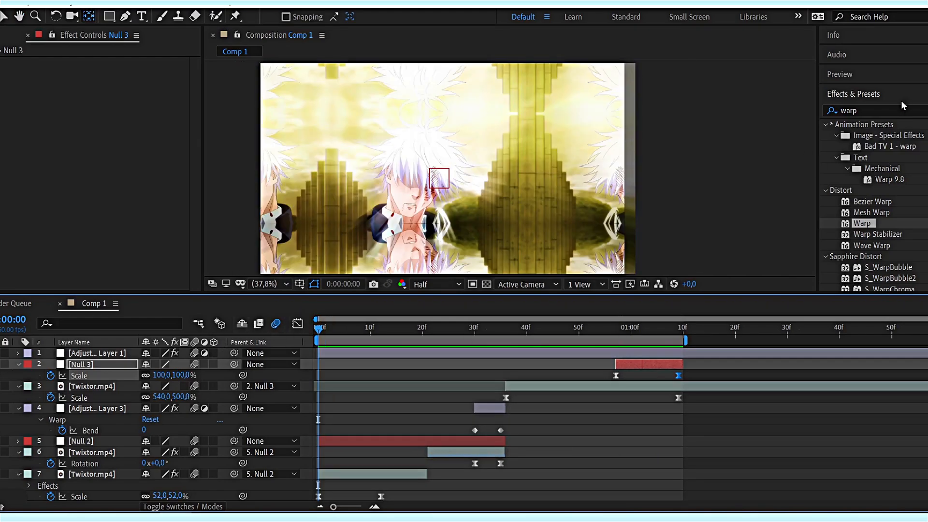
# Apply the Crop Edges animation preset to Adjustment Layer 1.
pyautogui.click(860, 112)
pyautogui.write('crop')
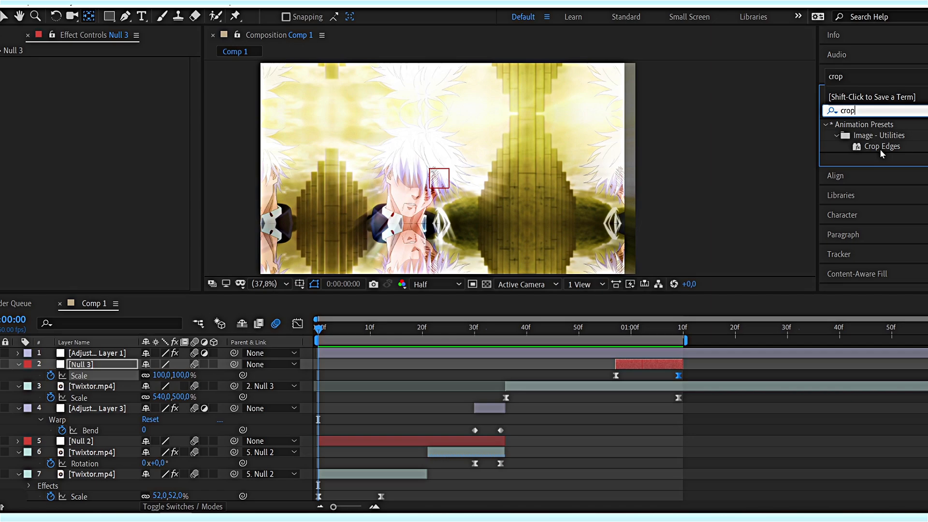
pyautogui.moveTo(880, 148); pyautogui.dragTo(348, 353)
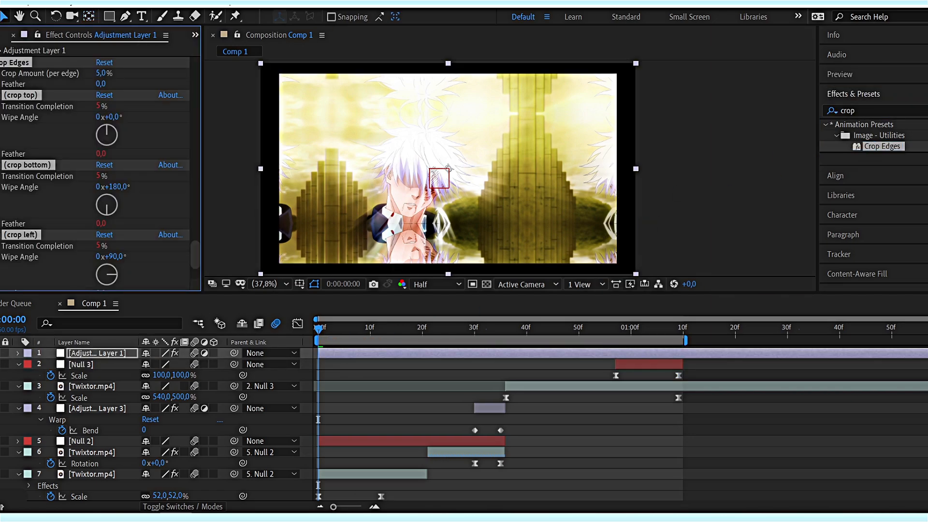
# Collapse all effects on Adjustment Layer 1 and delete the crop left and crop right effects.
pyautogui.moveTo(198, 257); pyautogui.dragTo(221, 9)
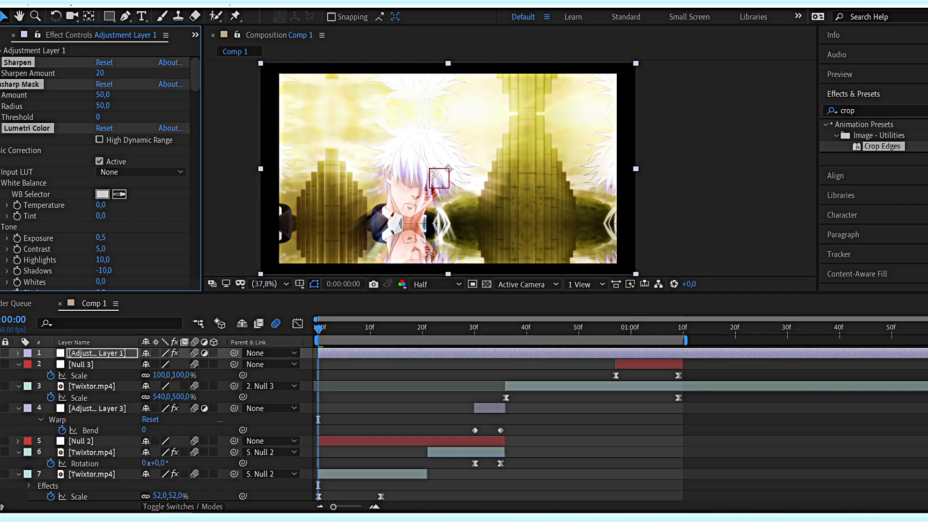
pyautogui.hotkey('ctrl', 'a')
pyautogui.hotkey('ctrl', '`')
pyautogui.click(29, 129)
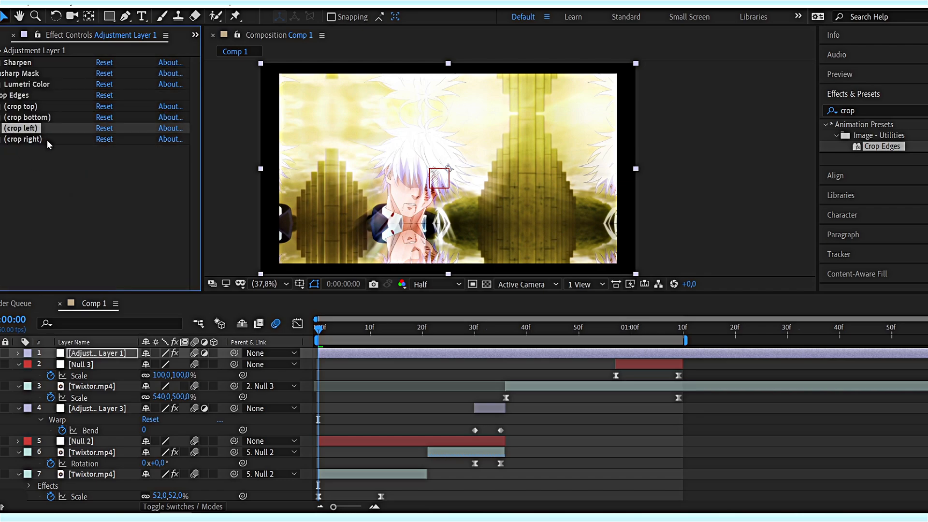
pyautogui.press('Delete')
pyautogui.press('Delete')
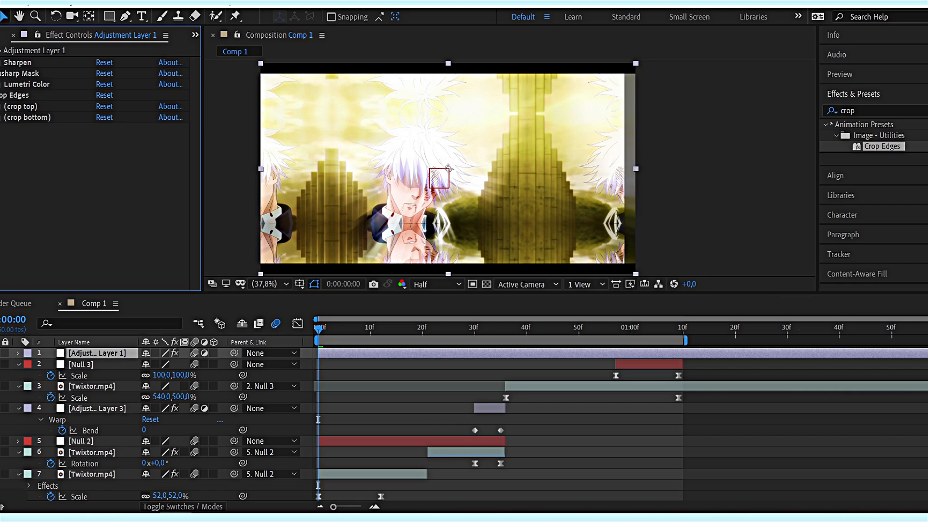
# Keyframe the Crop Edges Crop Amount at 0% on the first frame and at 7% on frame 21.
pyautogui.click(2, 95)
pyautogui.moveTo(98, 110); pyautogui.dragTo(71, 212)
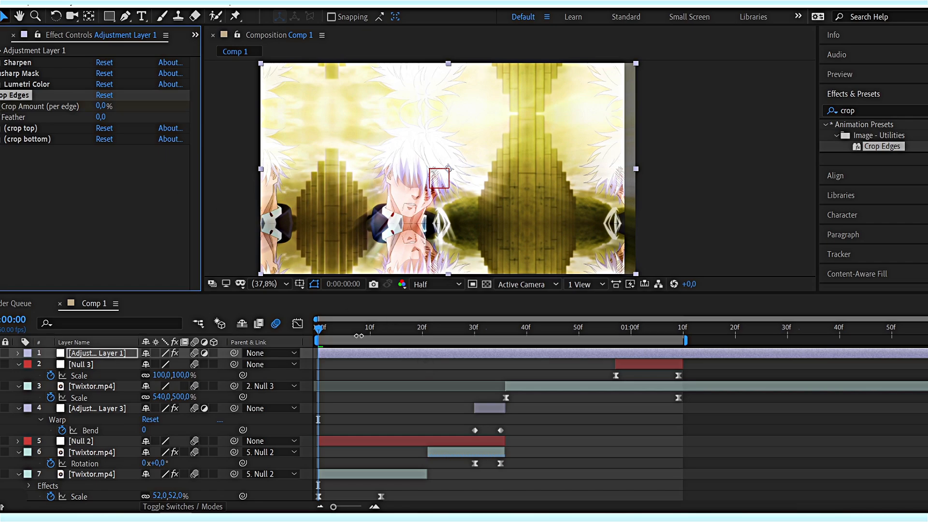
pyautogui.moveTo(472, 326); pyautogui.dragTo(428, 327)
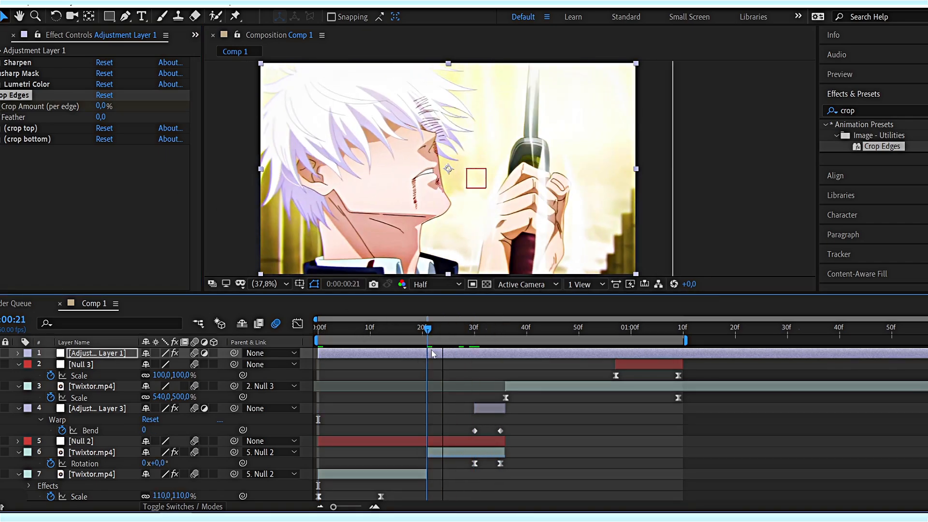
pyautogui.click(103, 107)
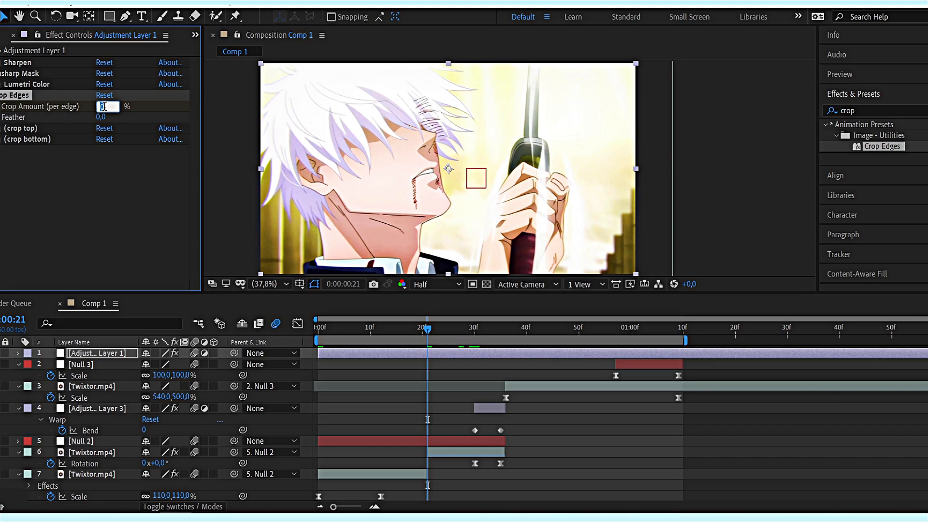
pyautogui.write('10')
pyautogui.press('Return')
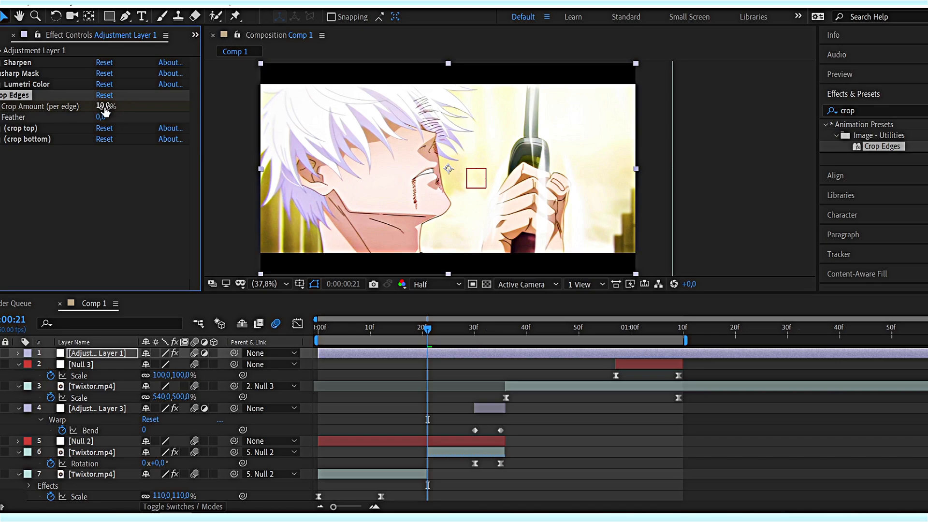
pyautogui.moveTo(101, 107); pyautogui.dragTo(89, 116)
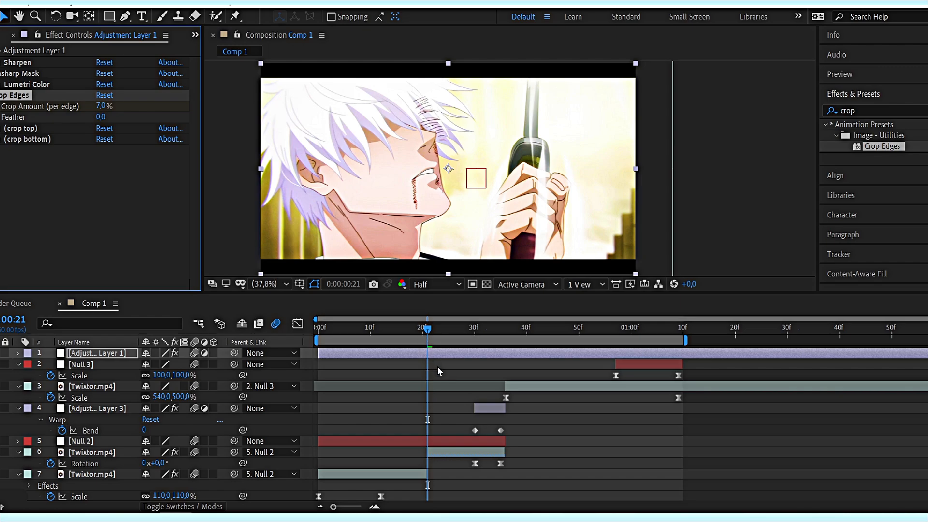
# Apply Easy Ease to the two Crop Amount keyframes and bend the value curve to rise steeply from the first frame.
pyautogui.press('u')
pyautogui.moveTo(440, 369); pyautogui.dragTo(315, 381)
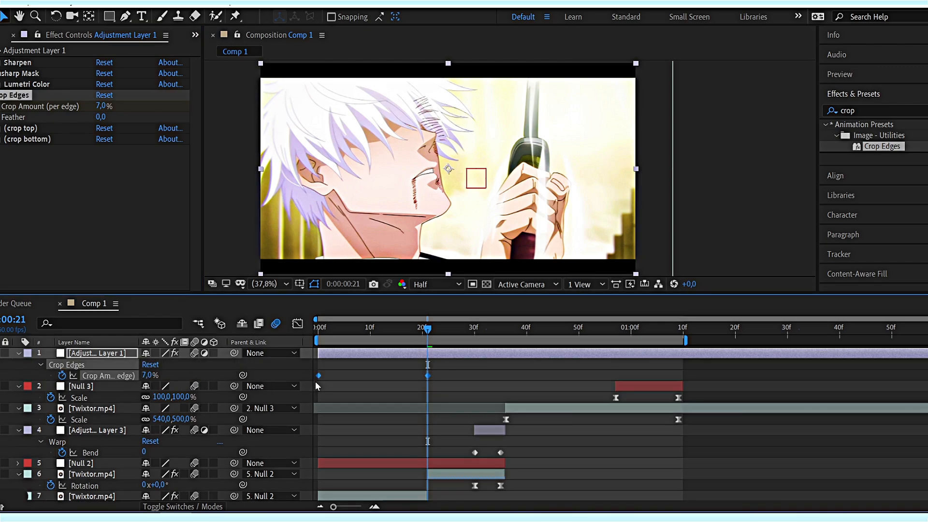
pyautogui.press('F9')
pyautogui.click(298, 323)
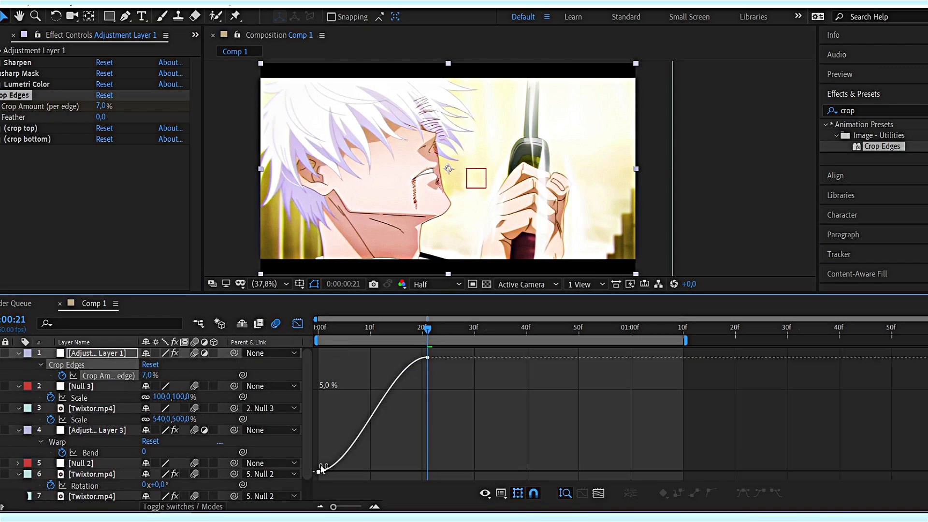
pyautogui.moveTo(353, 471); pyautogui.dragTo(320, 410)
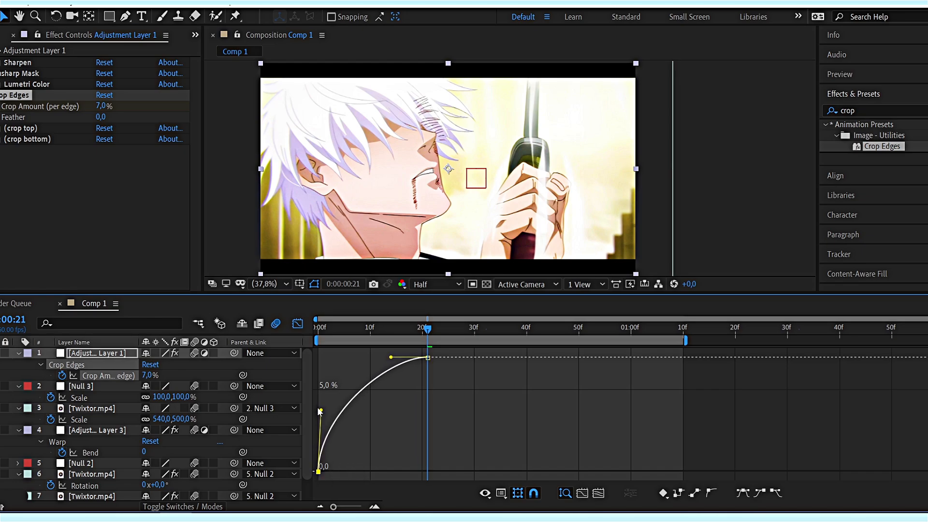
# Preview the crop's opening frames and refine its curve, keeping the steep start and shortening the ease into frame 21.
pyautogui.click(293, 326)
pyautogui.moveTo(345, 331)
pyautogui.mouseDown()
pyautogui.moveTo(321, 333)
pyautogui.moveTo(333, 335)
pyautogui.mouseUp()
pyautogui.click(298, 324)
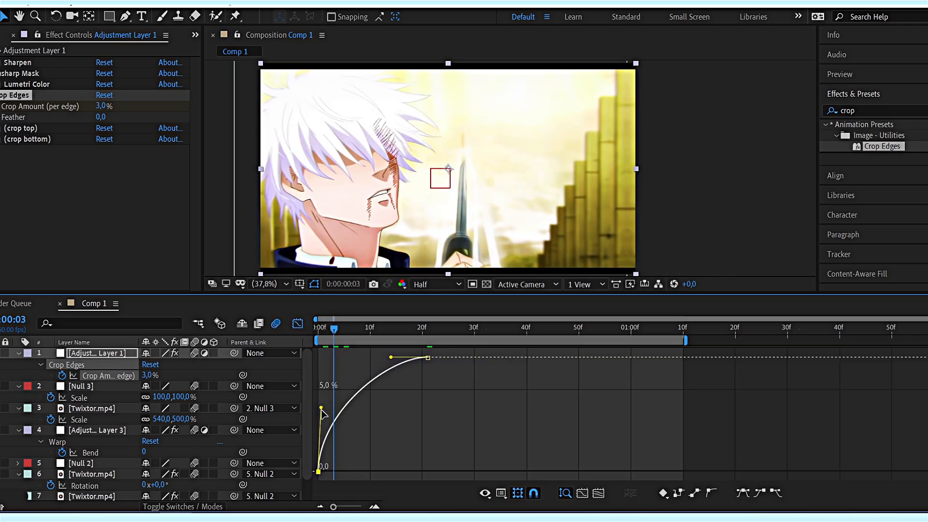
pyautogui.moveTo(322, 408); pyautogui.dragTo(334, 419)
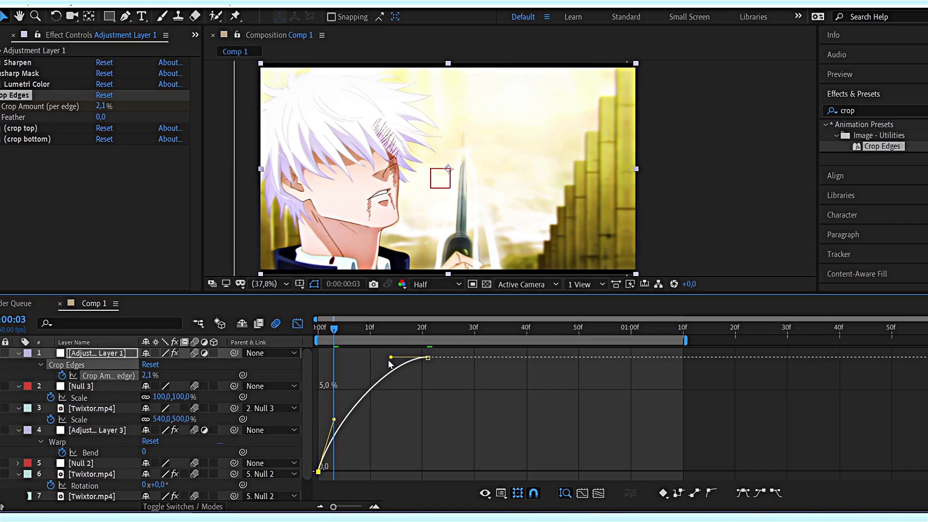
pyautogui.moveTo(390, 357); pyautogui.dragTo(424, 357)
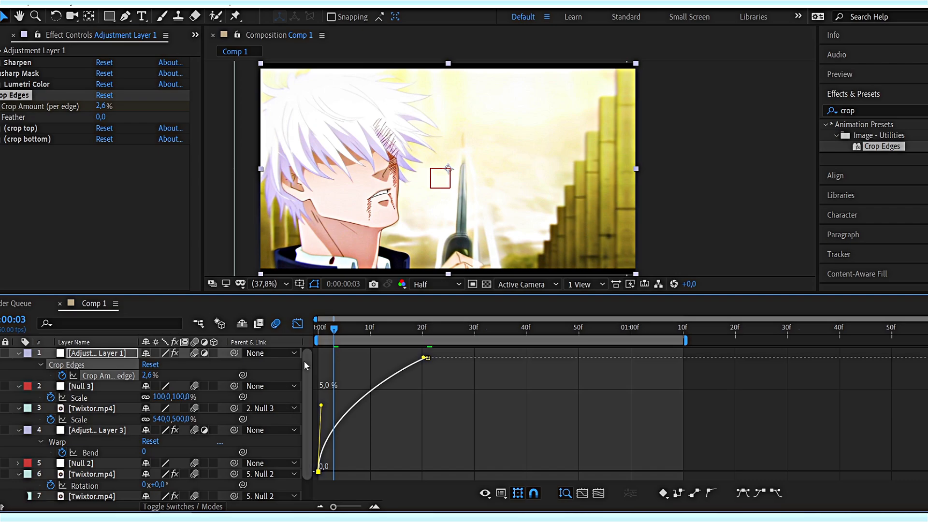
pyautogui.click(298, 323)
# Hold the Crop Amount with a 7% keyframe on frame 36 and keyframe it at 0% on 0:00:01:02.
pyautogui.moveTo(347, 334); pyautogui.dragTo(508, 331)
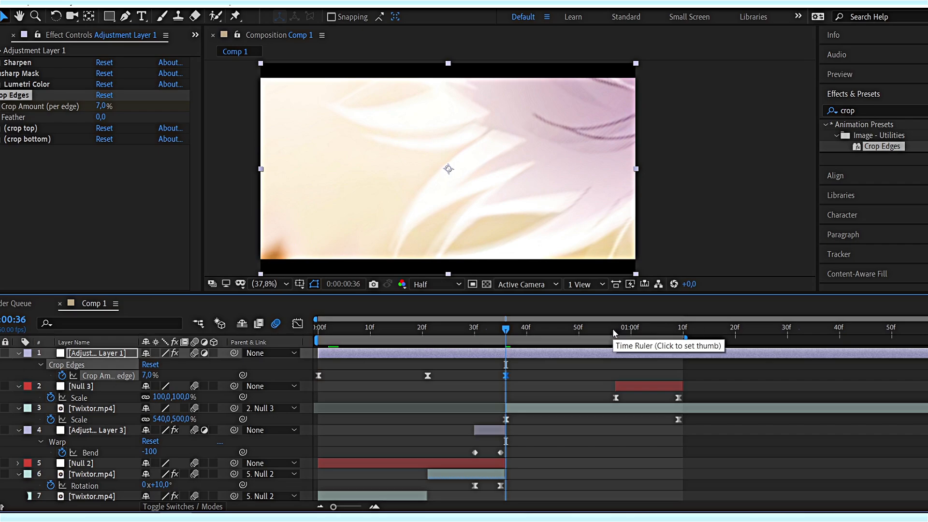
pyautogui.moveTo(545, 331); pyautogui.dragTo(642, 331)
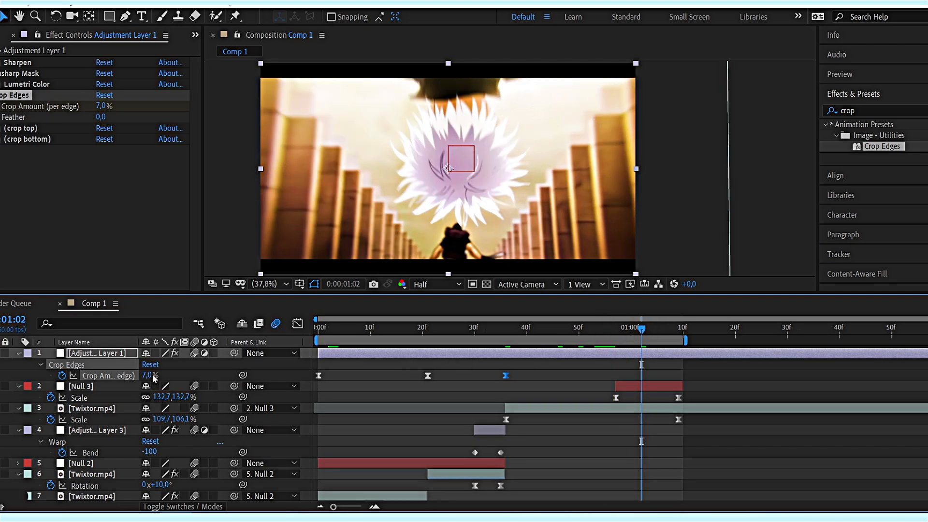
pyautogui.moveTo(136, 376); pyautogui.dragTo(96, 376)
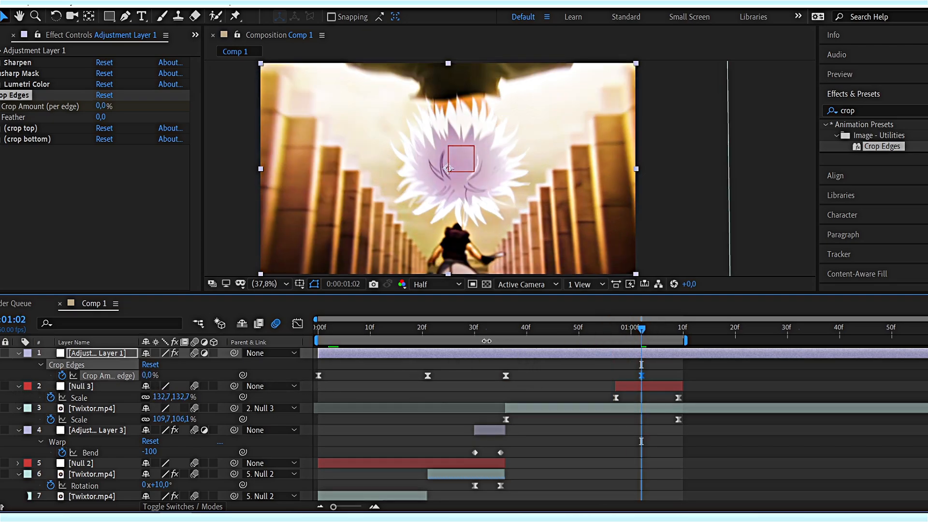
# Angle the Crop Amount curve's handles on frame 36 and 0:00:01:02 so the bars open at a nearly even rate.
pyautogui.click(297, 324)
pyautogui.moveTo(527, 357); pyautogui.dragTo(521, 391)
pyautogui.moveTo(618, 472); pyautogui.dragTo(628, 451)
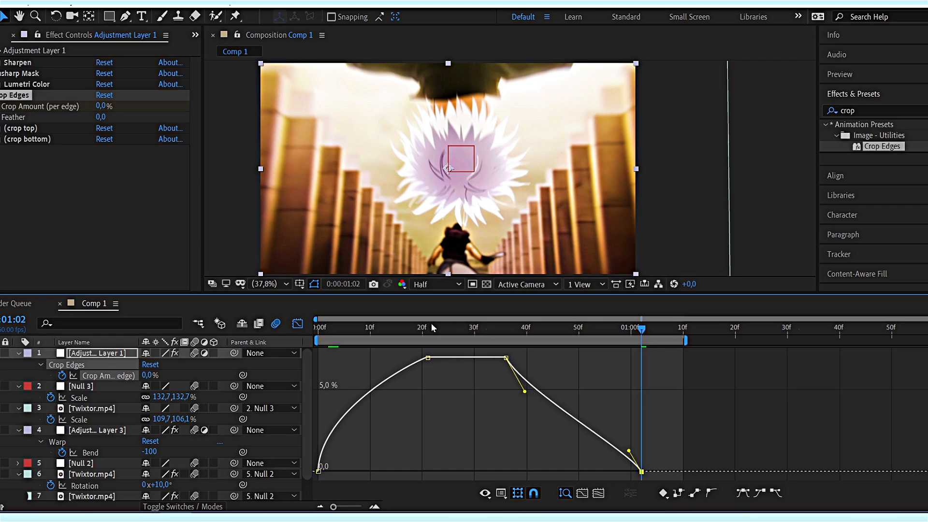
pyautogui.click(298, 324)
# Play the edit to review the animated crop bars, return to the first frame and deselect everything.
pyautogui.press('space')
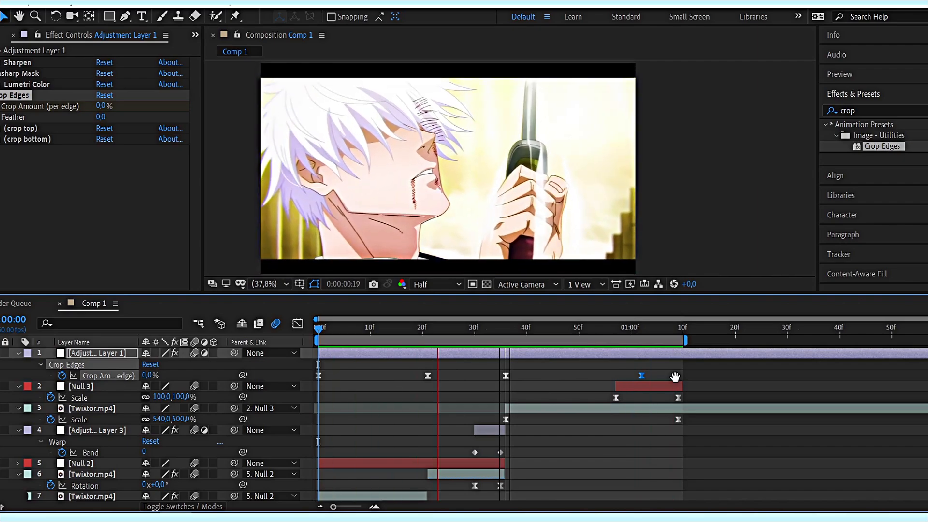
pyautogui.press('space')
pyautogui.click(545, 437)
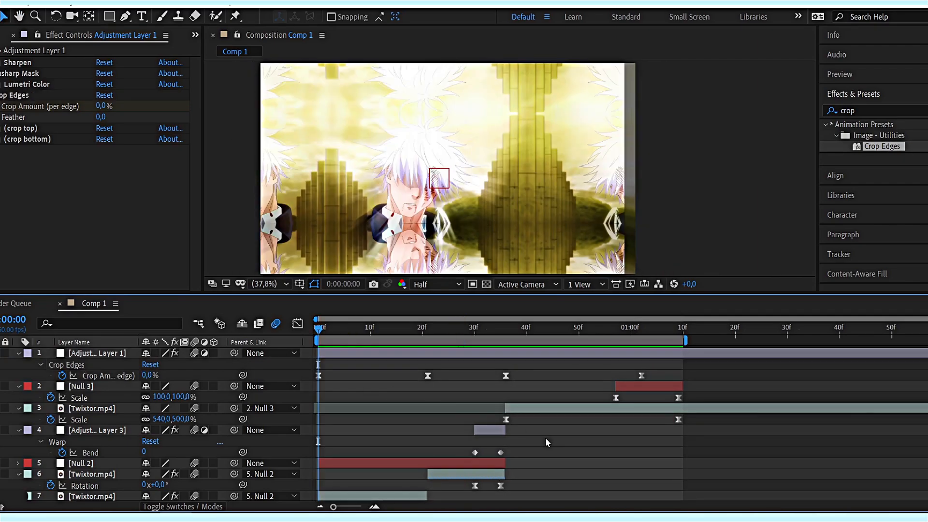
pyautogui.click(141, 17)
pyautogui.click(375, 163)
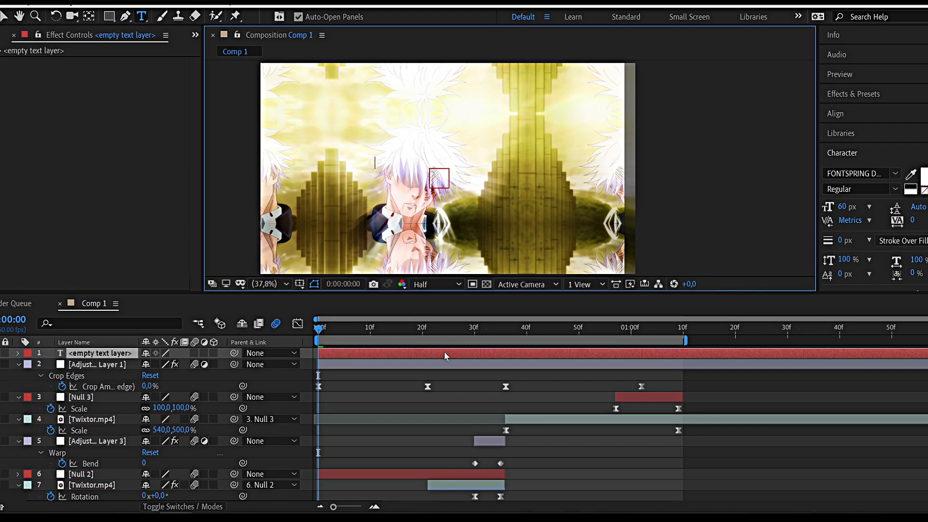
pyautogui.click(146, 367)
# Collapse the revealed keyframe properties of all layers and clear the selection.
pyautogui.hotkey('ctrl', 'a')
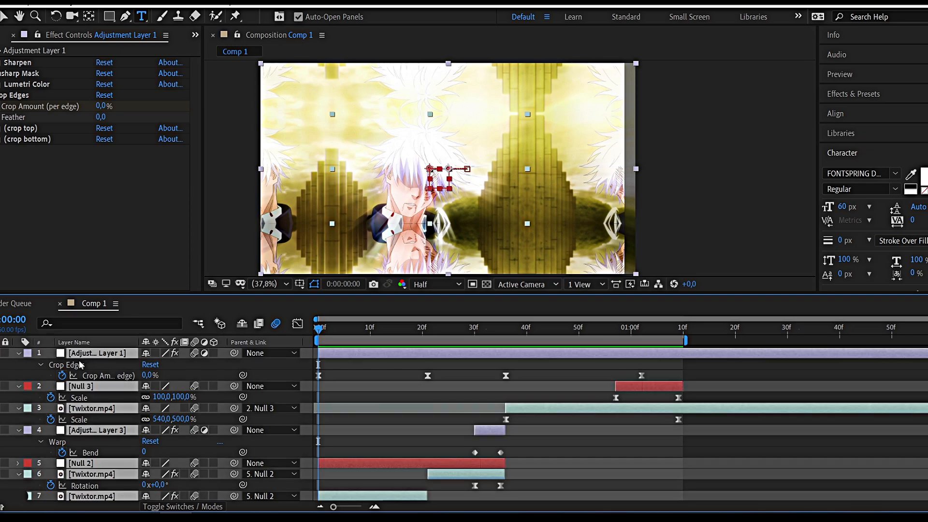
pyautogui.press('u')
pyautogui.click(512, 462)
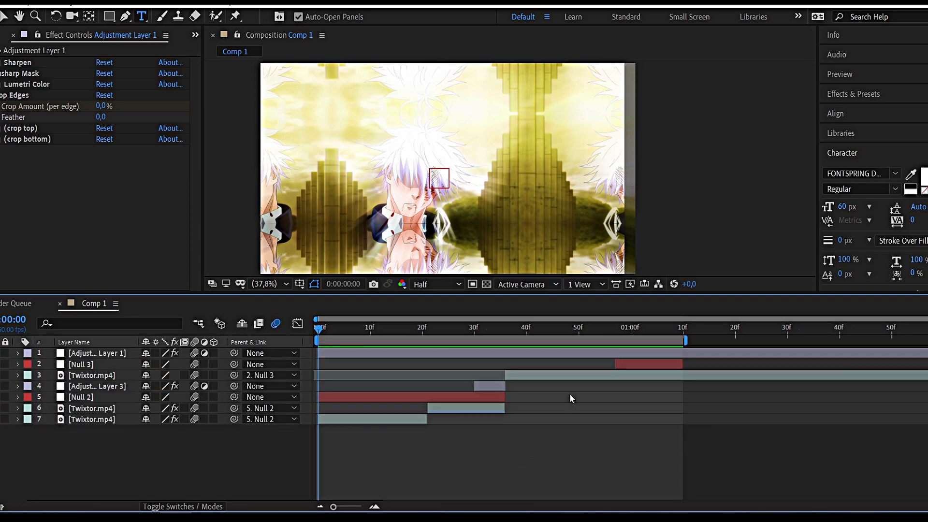
# Split Adjustment Layer 1 at 0:00:01:10 and delete the part after it.
pyautogui.click(681, 330)
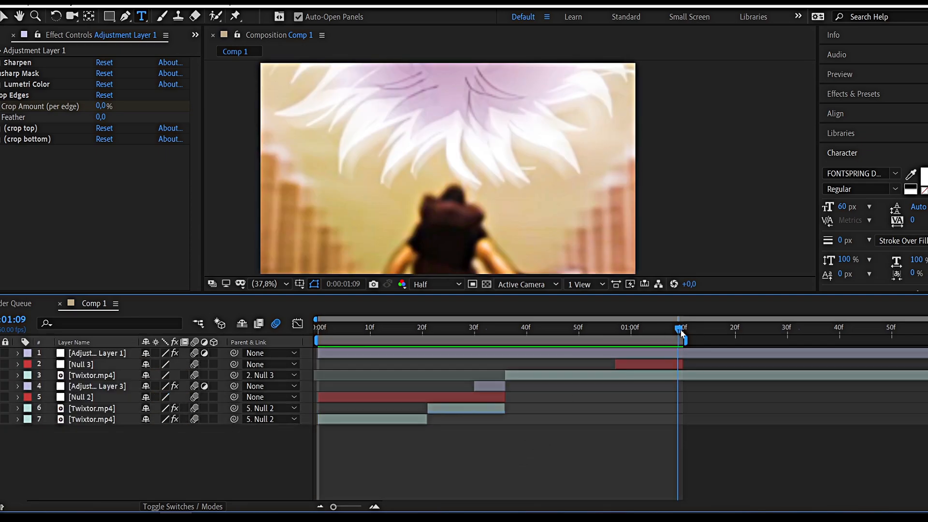
pyautogui.click(697, 352)
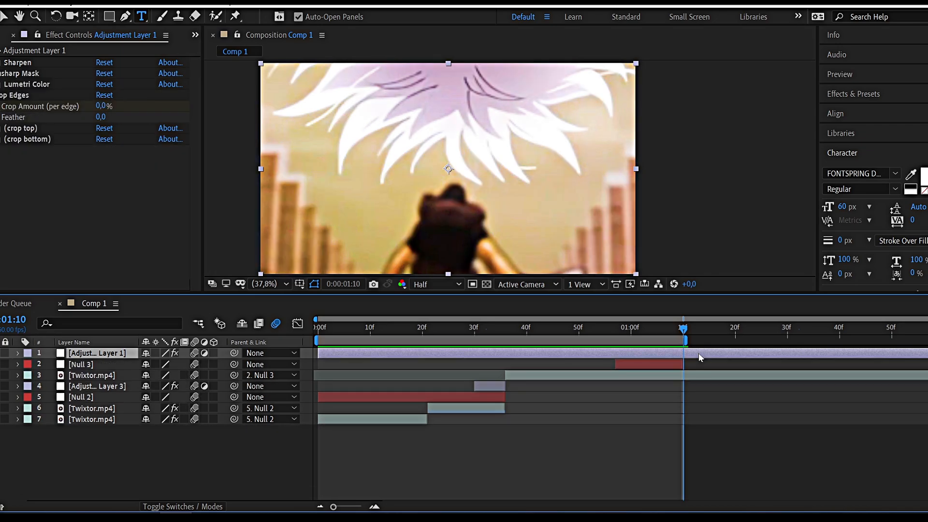
pyautogui.hotkey('ctrl', 'shift', 'd')
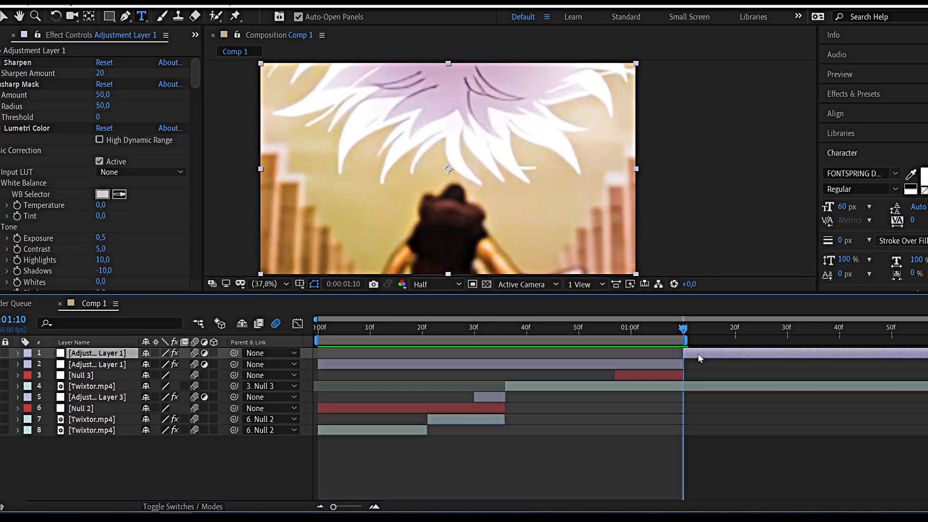
pyautogui.press('Delete')
# Split the Twixtor clip parented to Null 3 at 0:00:01:10, delete the remainder and play the finished edit.
pyautogui.click(691, 375)
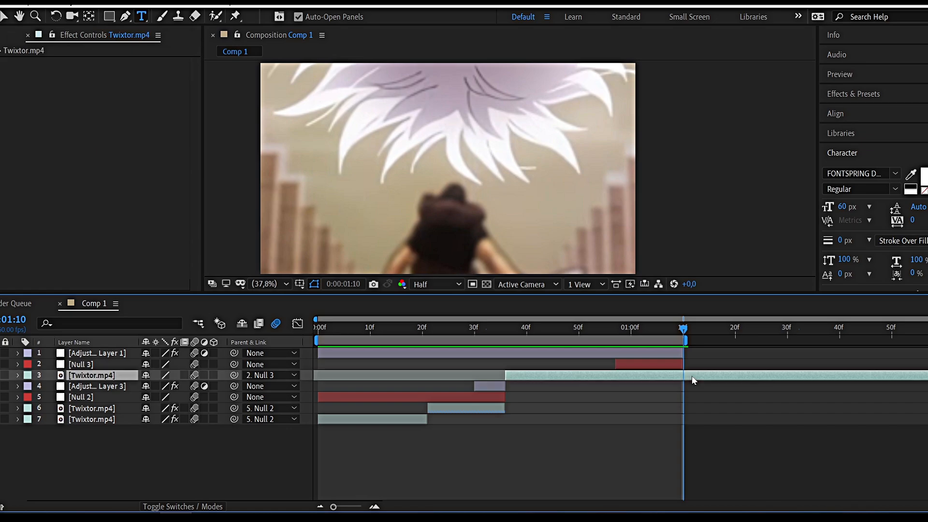
pyautogui.hotkey('ctrl', 'shift', 'd')
pyautogui.press('Delete')
pyautogui.press('space')
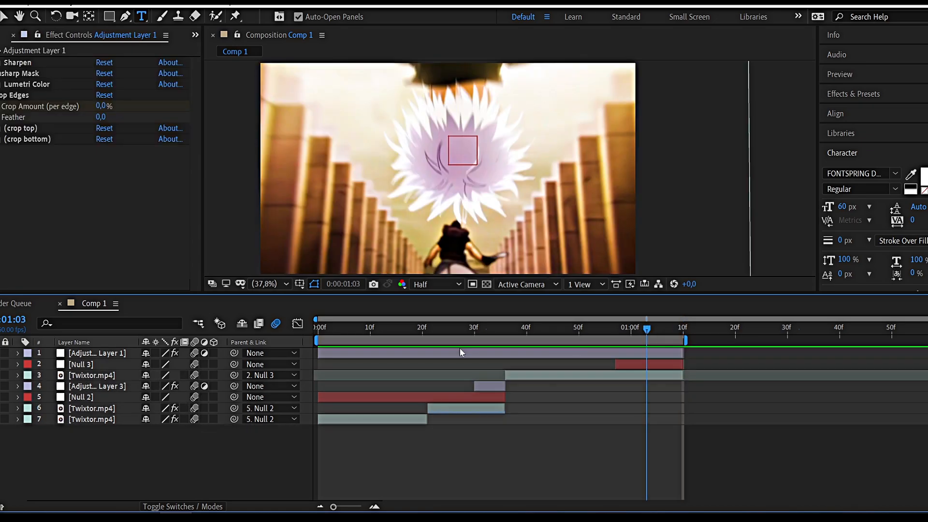